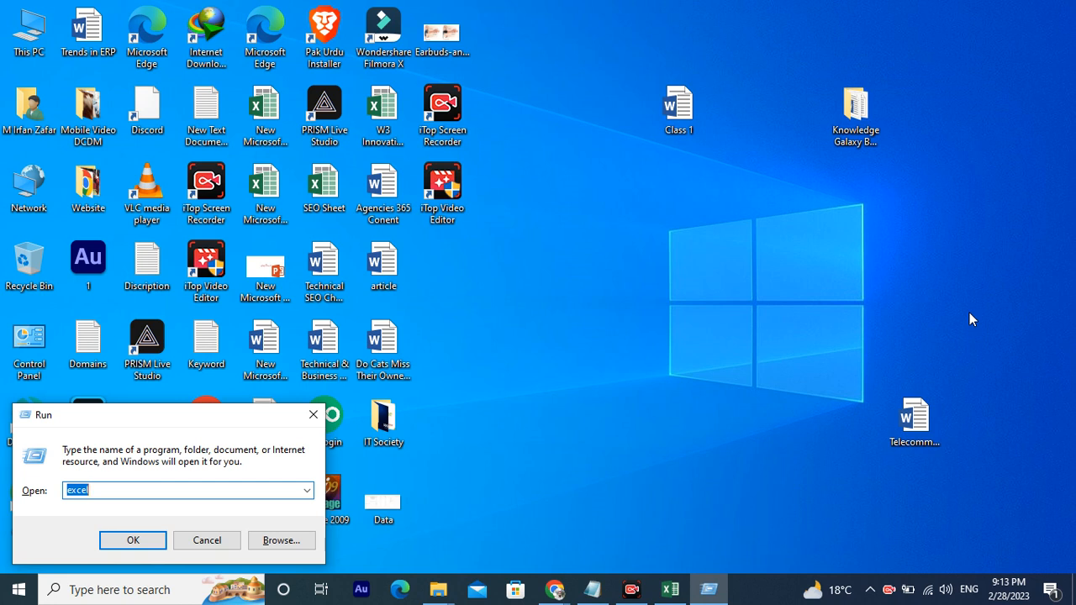
Launch Excel with a blank workbook in a maximized window and close the other open workbook, New Microsoft Excel Worksheet (2).
click(127, 542)
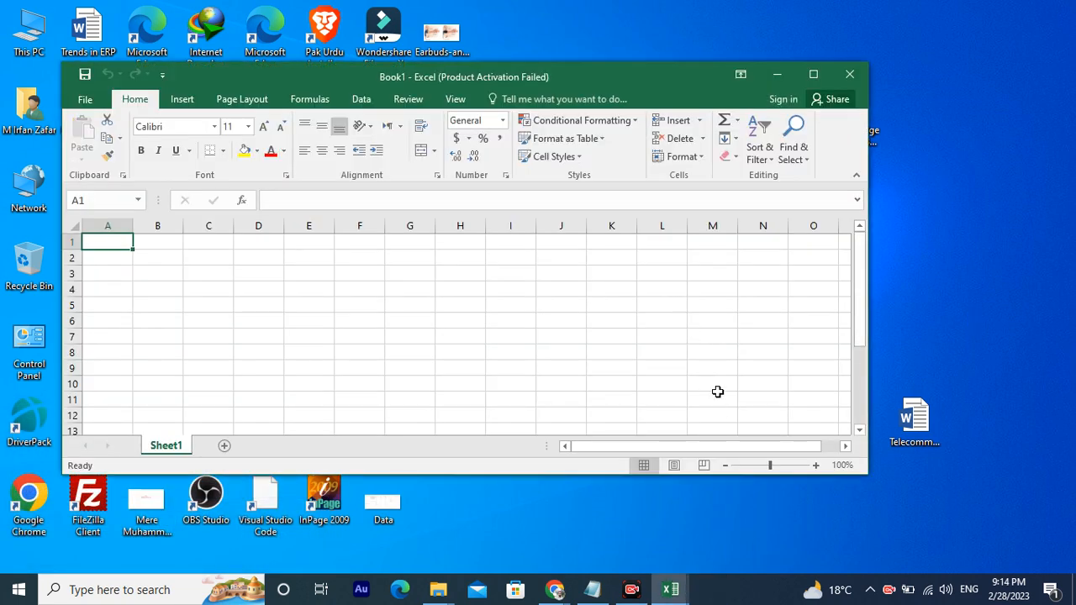
click(819, 74)
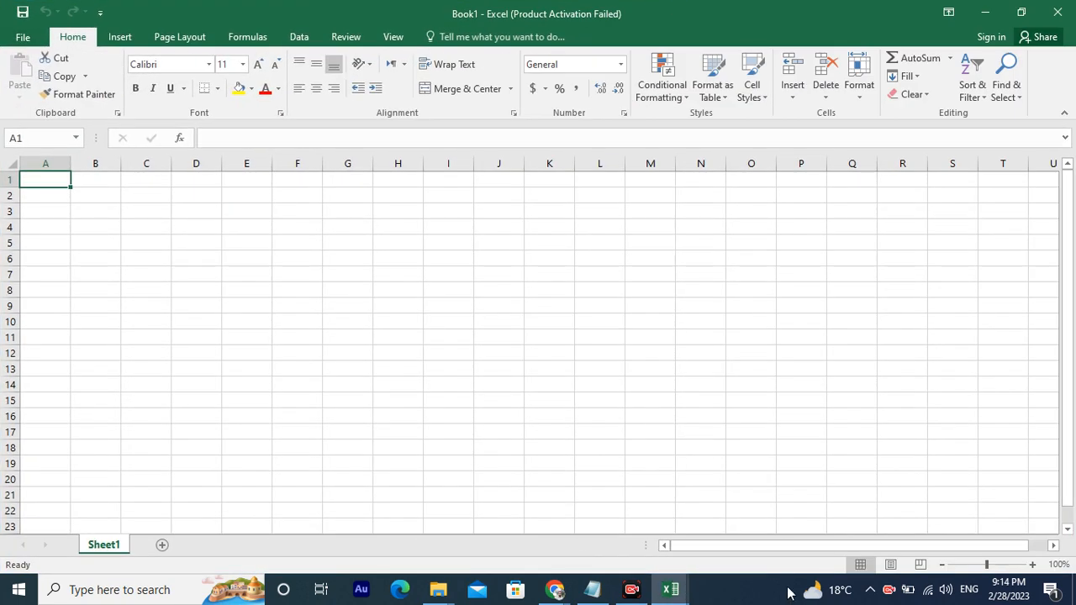
mouse_move(670, 594)
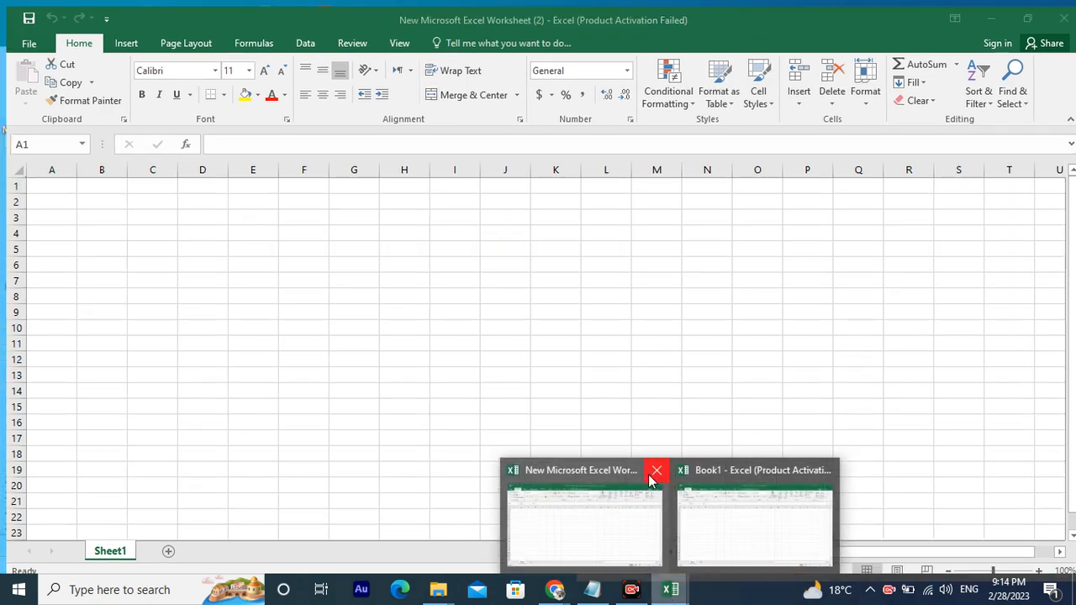
click(654, 472)
click(706, 531)
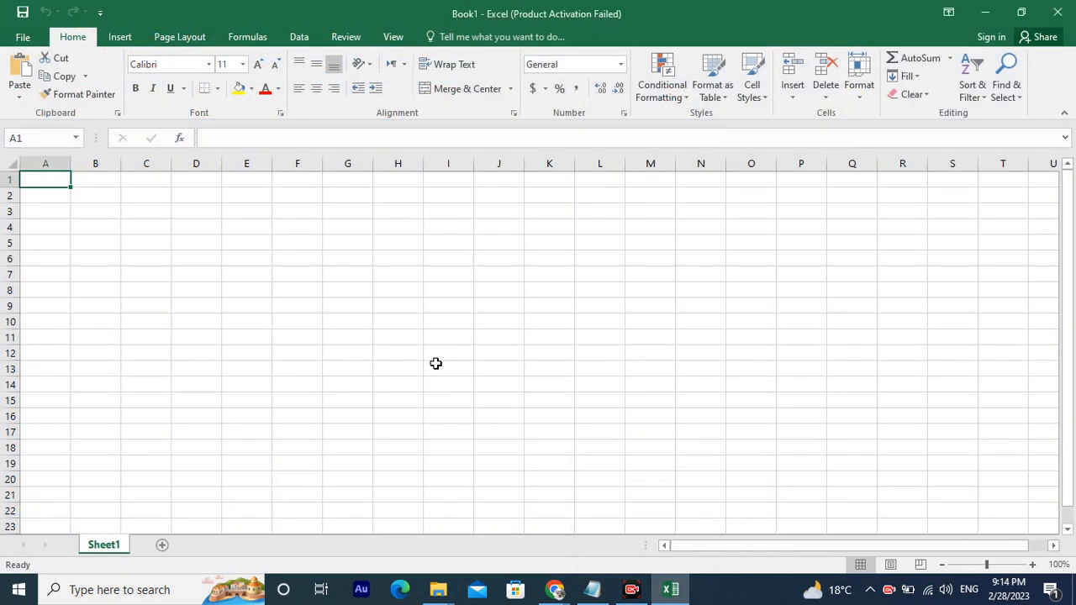
click(309, 254)
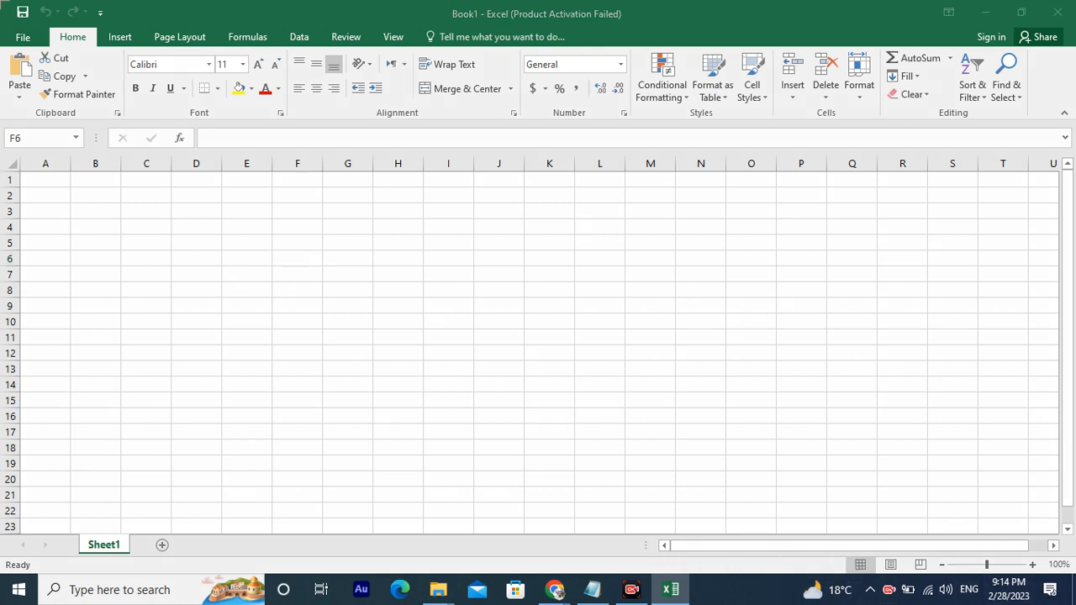
drag(2, 4, 1074, 535)
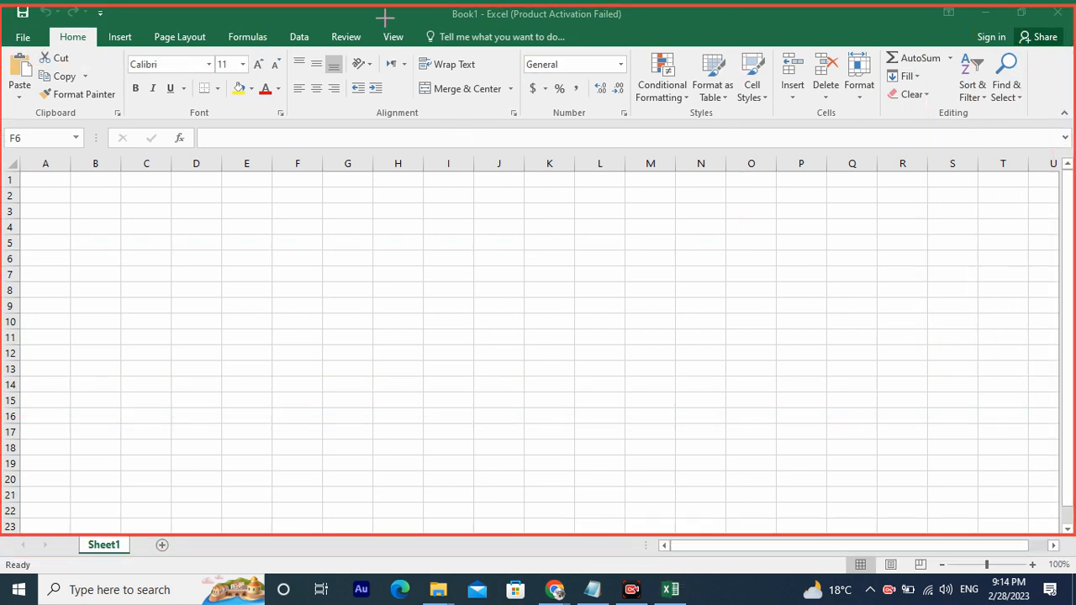
drag(395, 27, 652, 5)
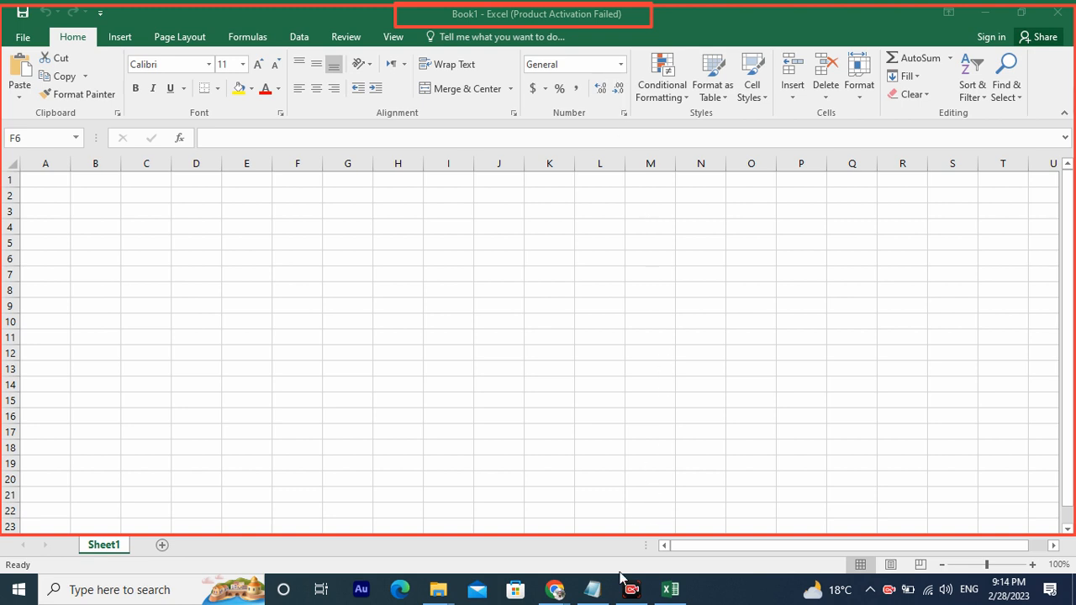
click(590, 558)
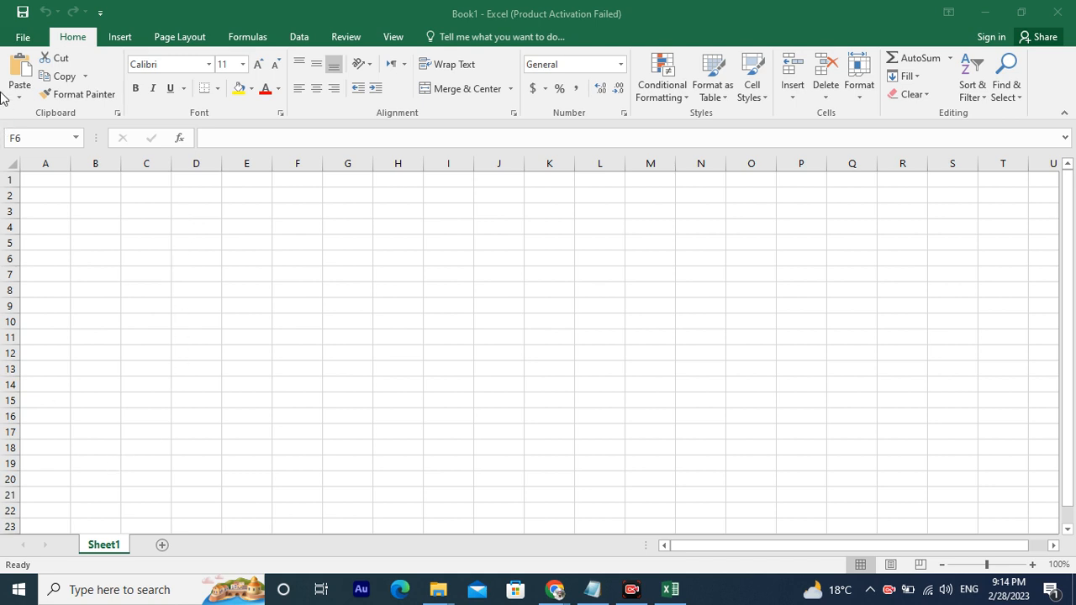
click(21, 39)
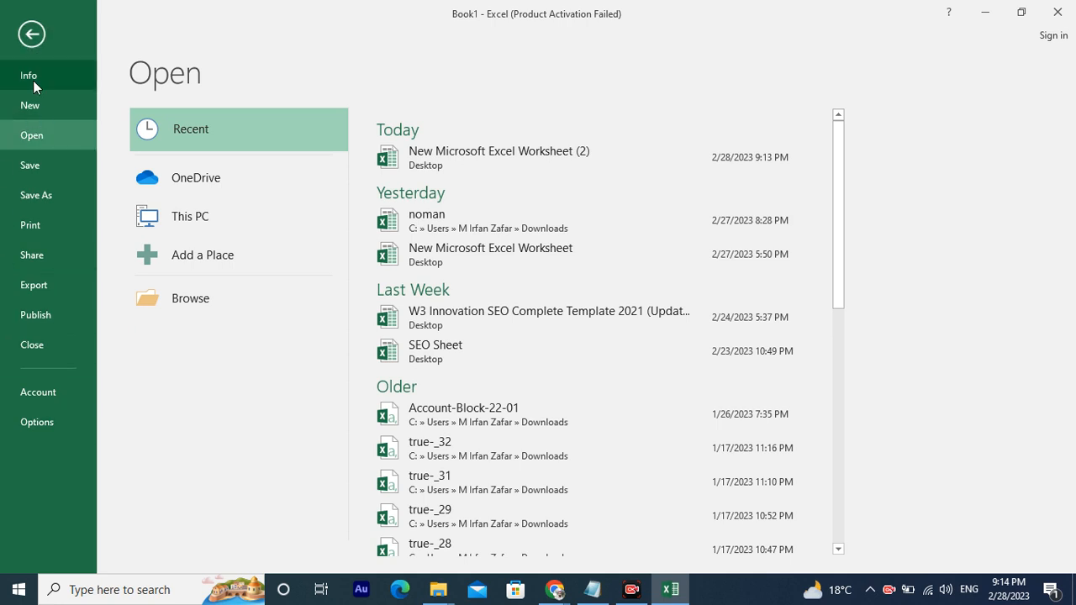
click(31, 35)
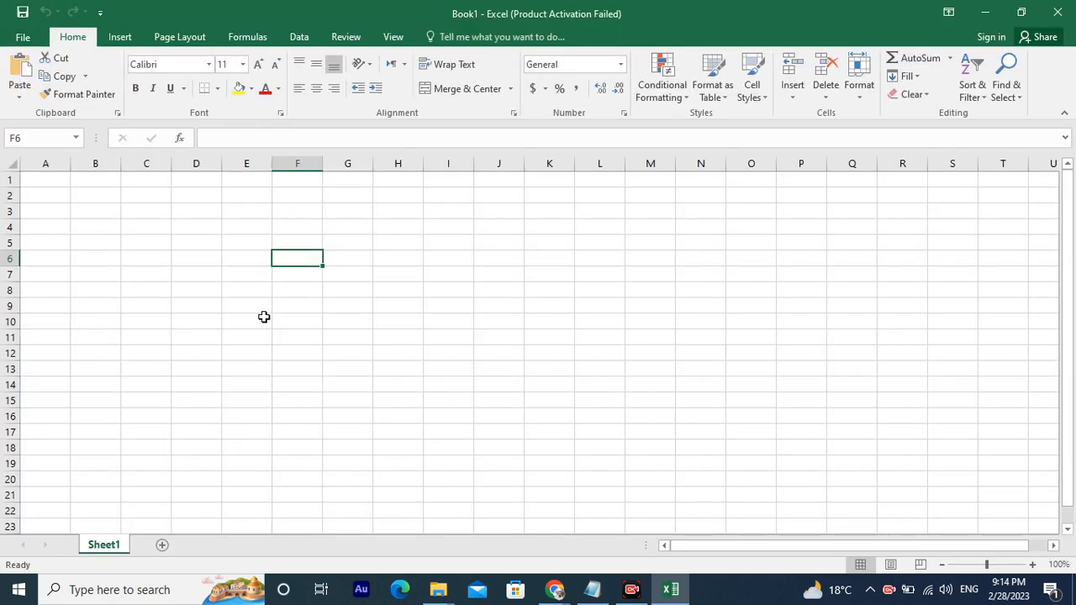
key(alt)
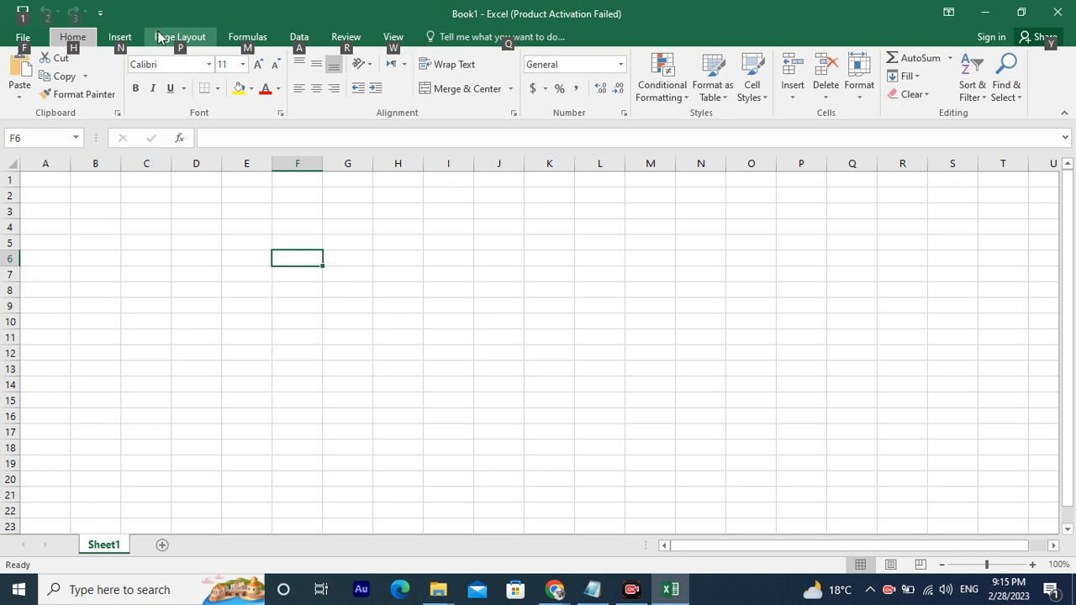
click(119, 37)
click(170, 33)
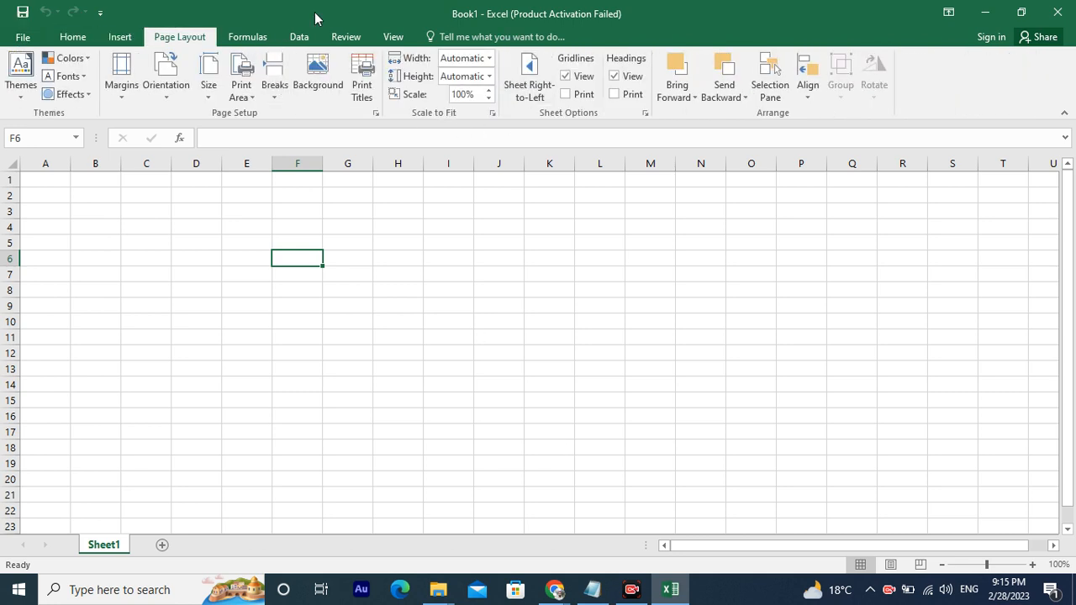
click(381, 289)
Enter the heading "Formulas and Function" in cell B3.
click(111, 212)
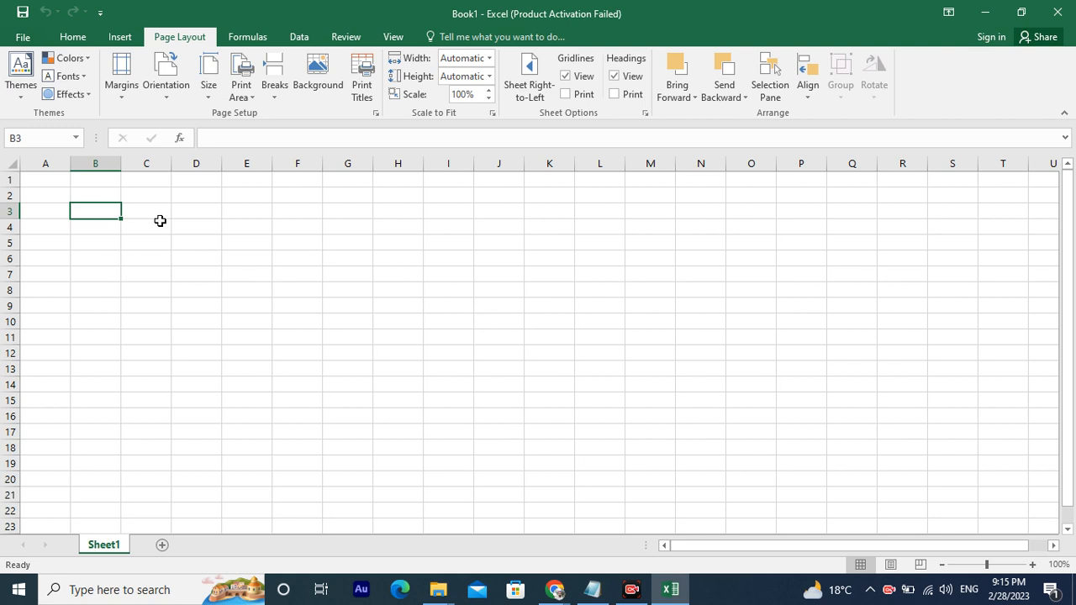
text(Formulas and Function)
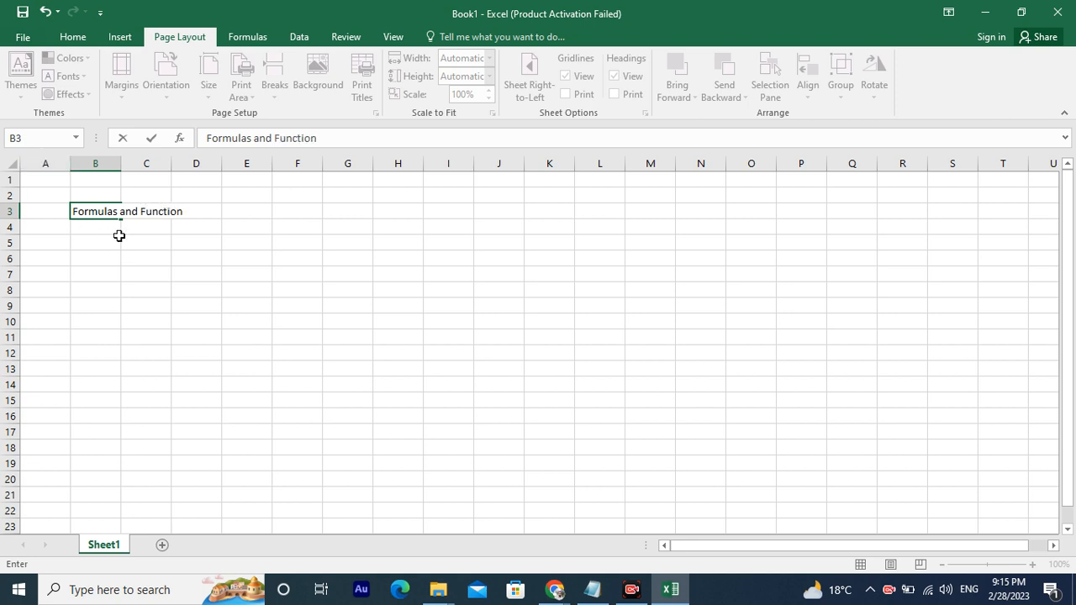
click(150, 231)
click(106, 211)
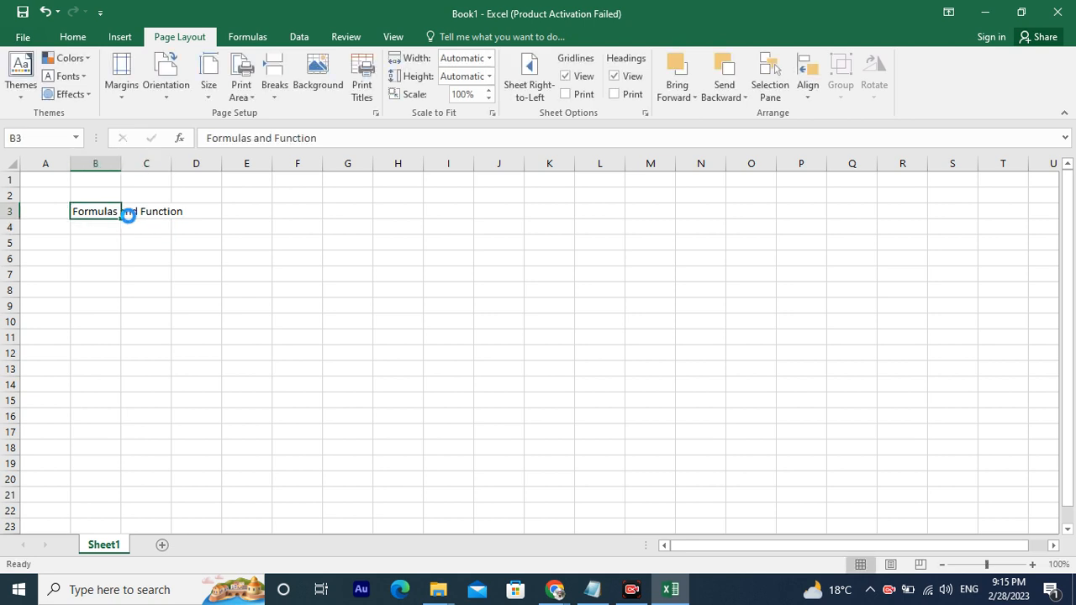
Enter "Rent" in B6 with the amount 5000 in C6, and the label "Electricity" in B7.
scroll(125, 211, up, 6)
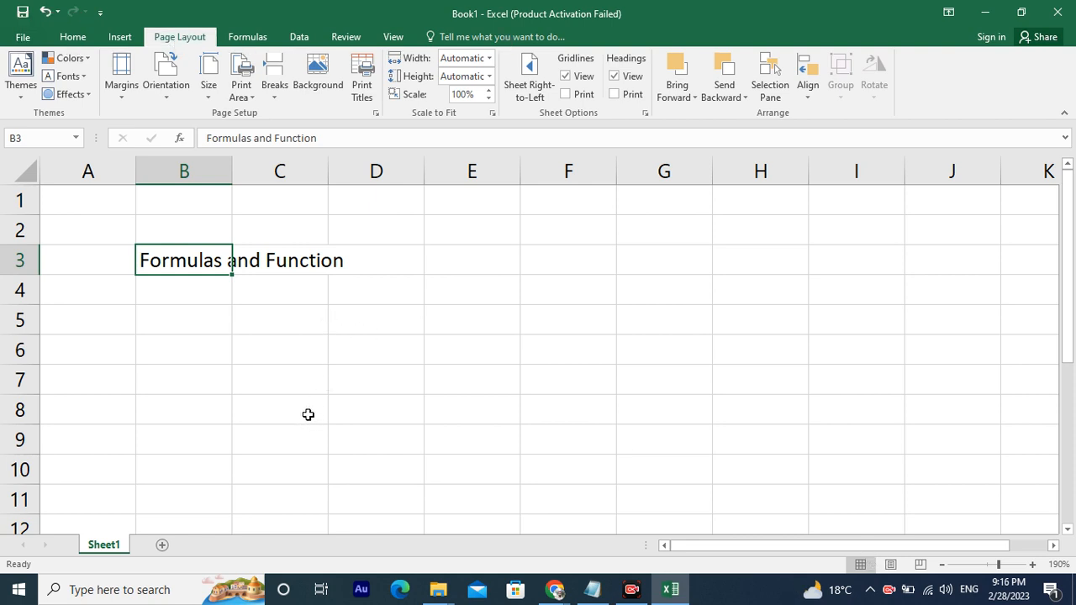
click(176, 337)
ctrl+scroll(172, 341, down, 1)
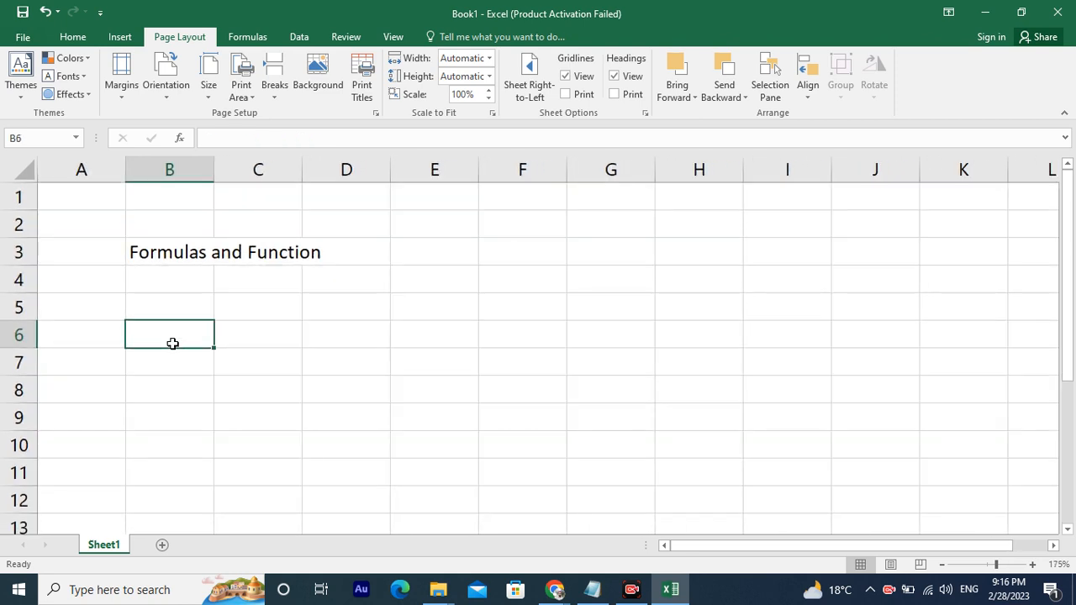
scroll(167, 328, left, 1)
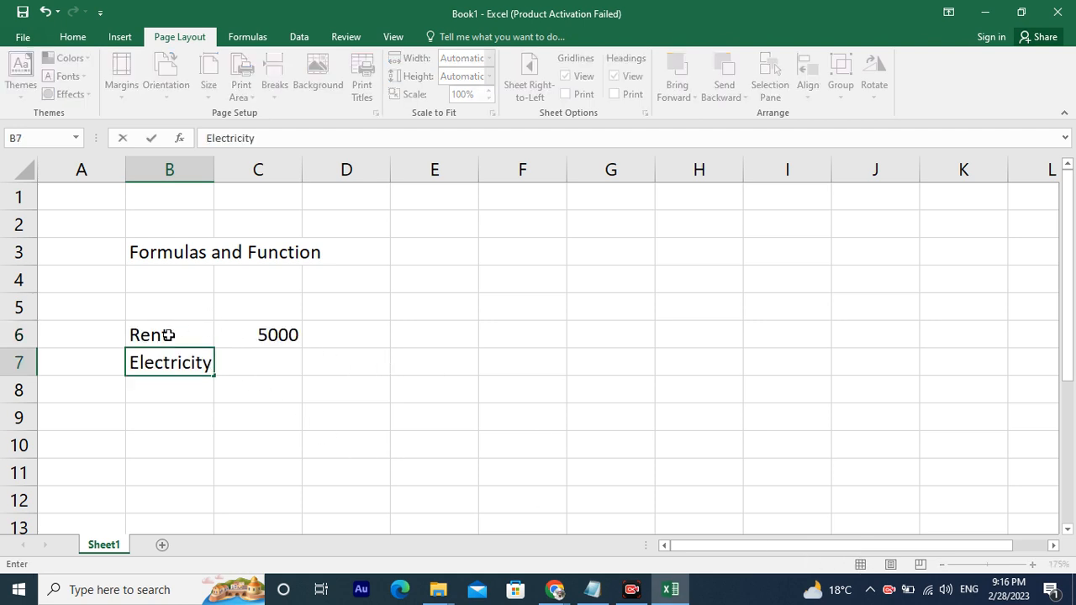
click(168, 335)
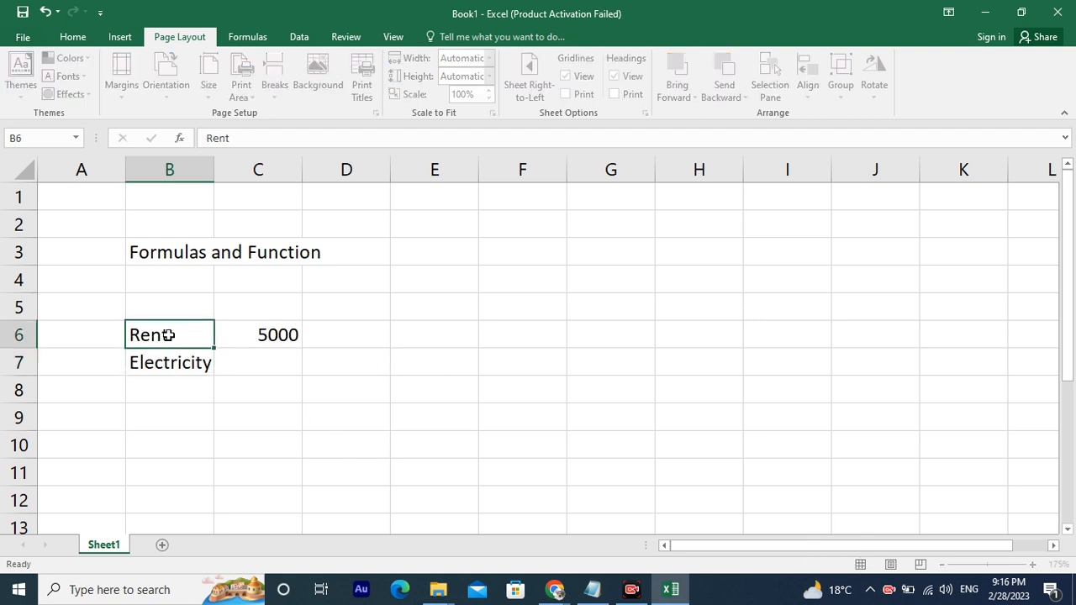
click(280, 334)
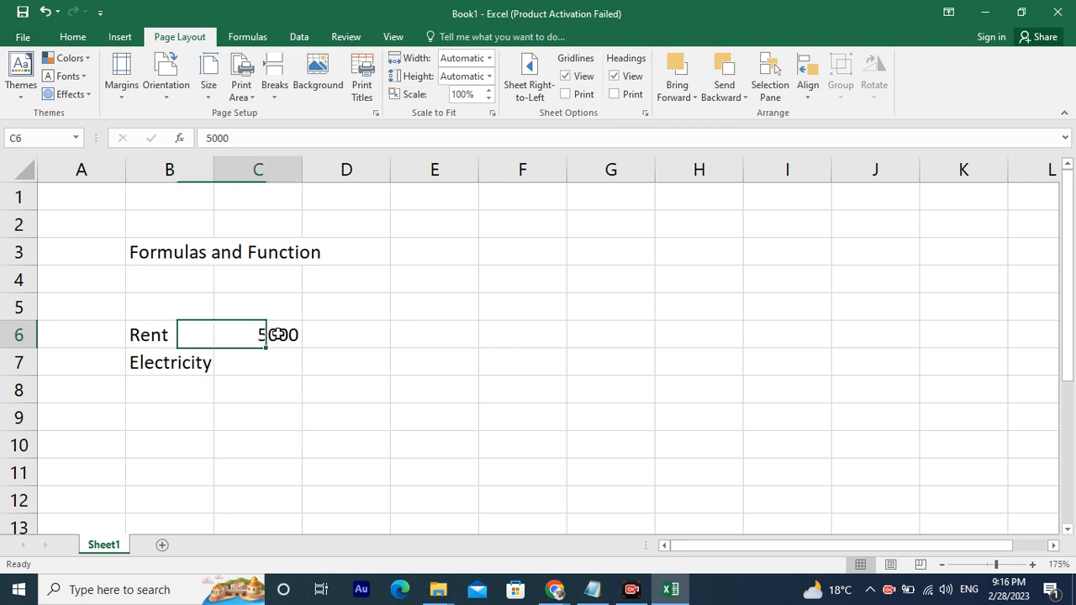
Extend the label in B7 to "Electricity Bill" and enter its amount, 2000, in C7.
click(190, 362)
double_click(191, 363)
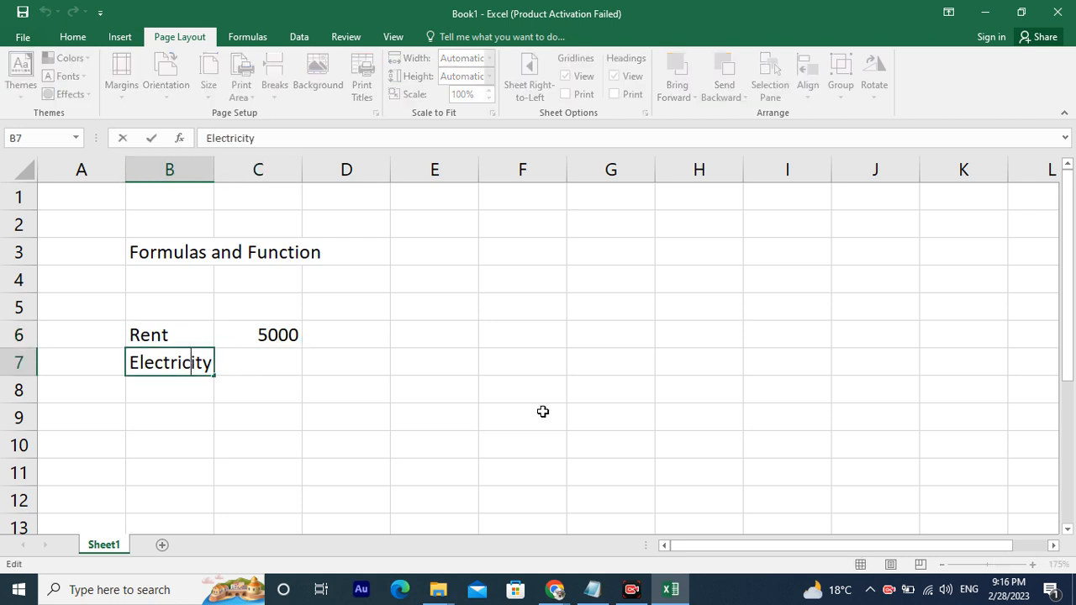
text(Bill)
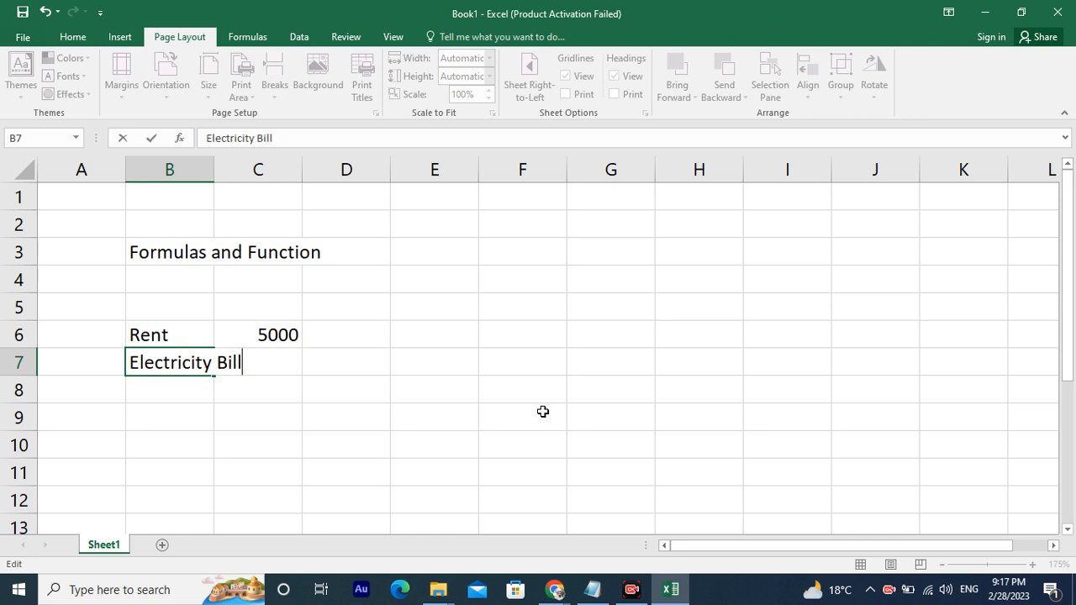
key(Return)
key(Up)
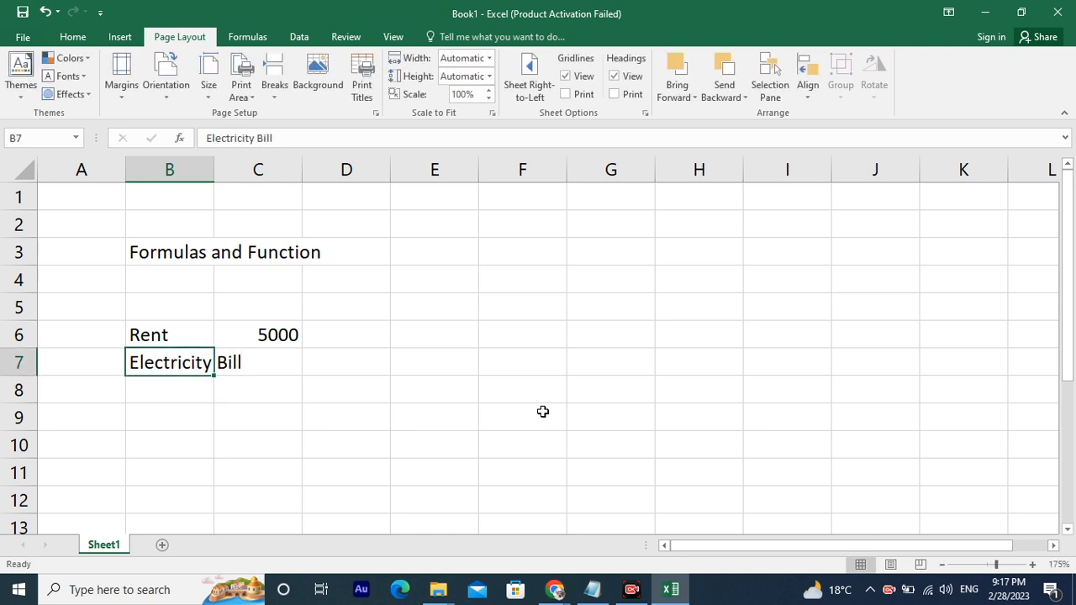
key(Right)
text(2000)
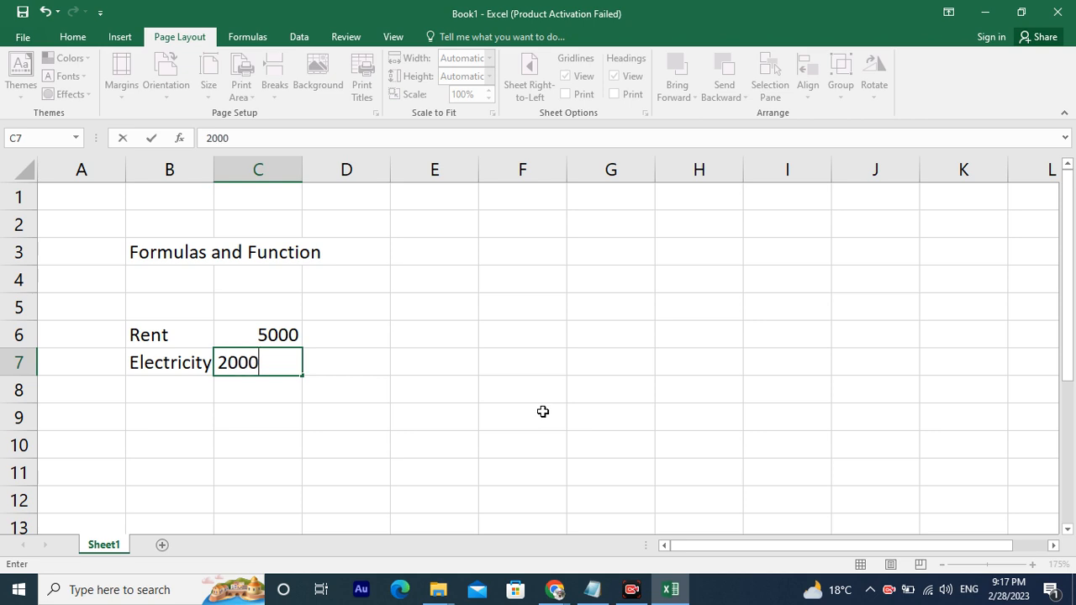
key(ctrl+Return)
key(Return)
key(Left)
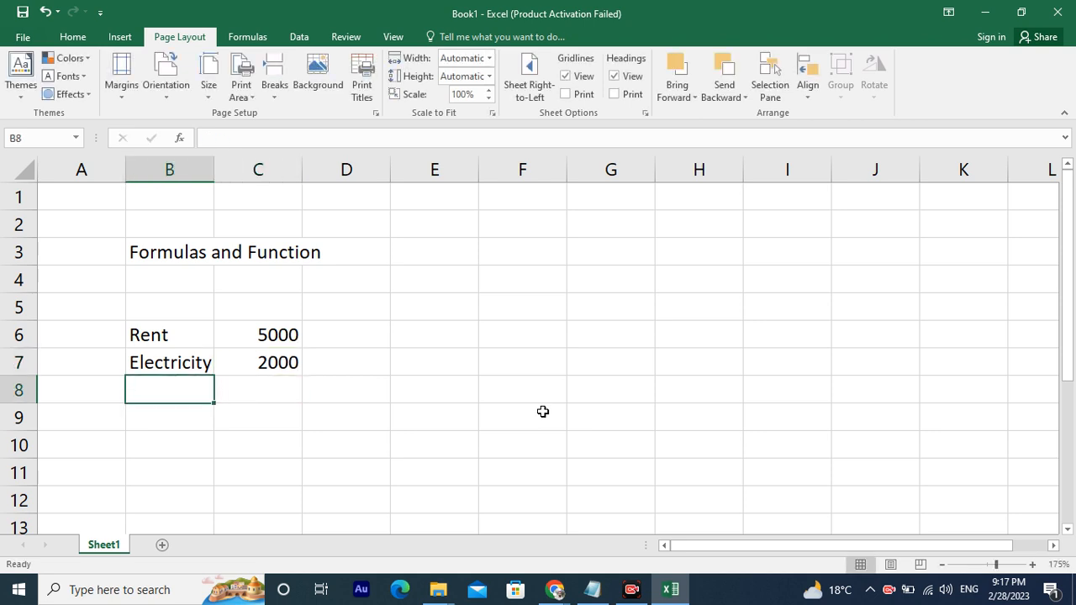
Add the next expense row with "Gas Bill" in B8 and 300 in C8.
text(Fa)
key(BackSpace)
key(BackSpace)
text(Gas BIll)
key(Left)
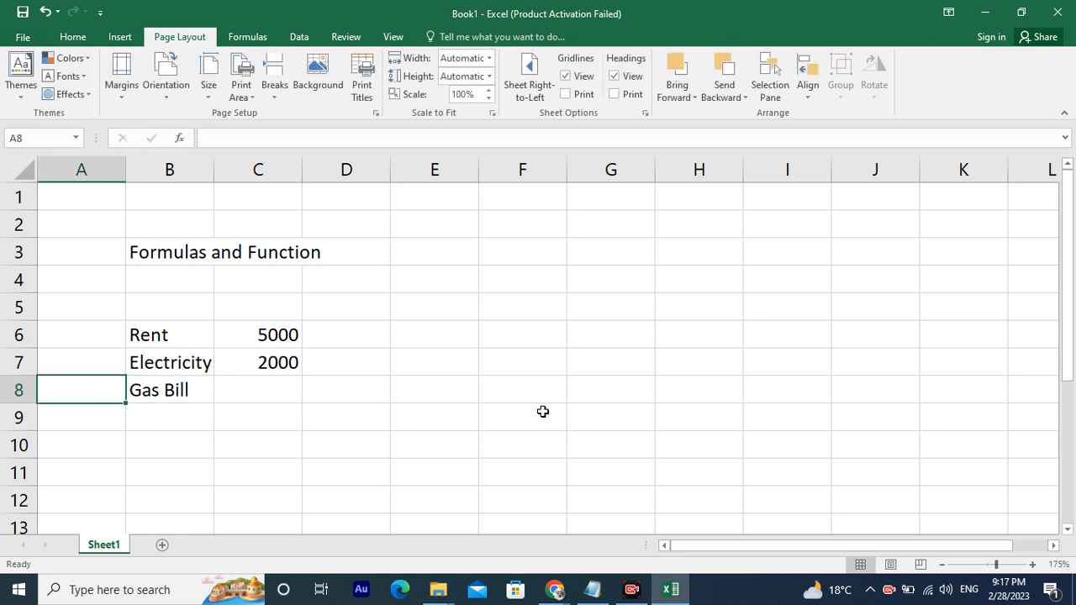
key(Right)
key(Right)
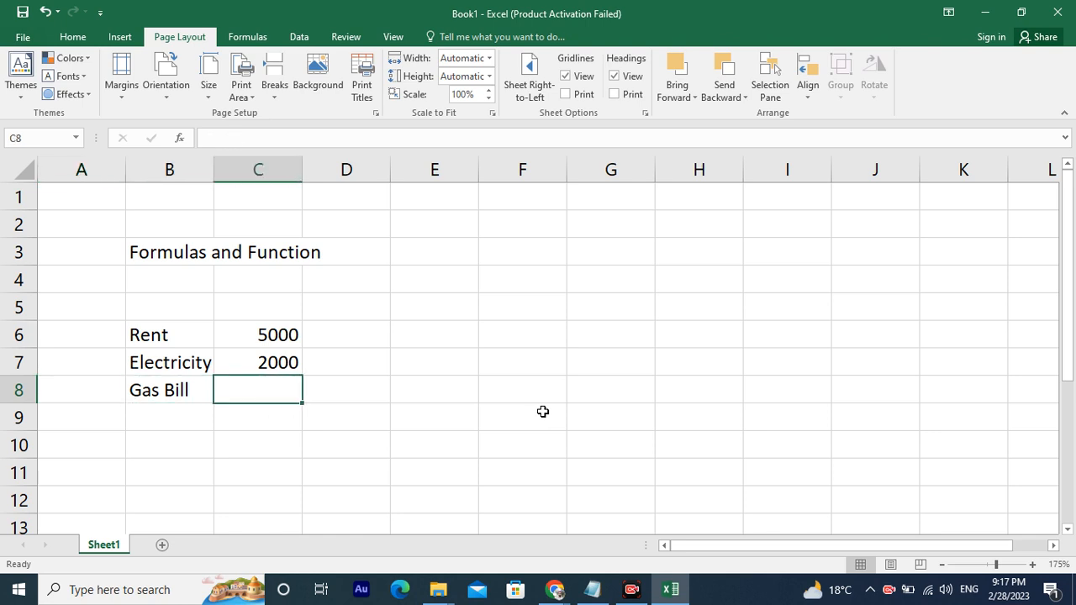
text(300)
key(Left)
key(Down)
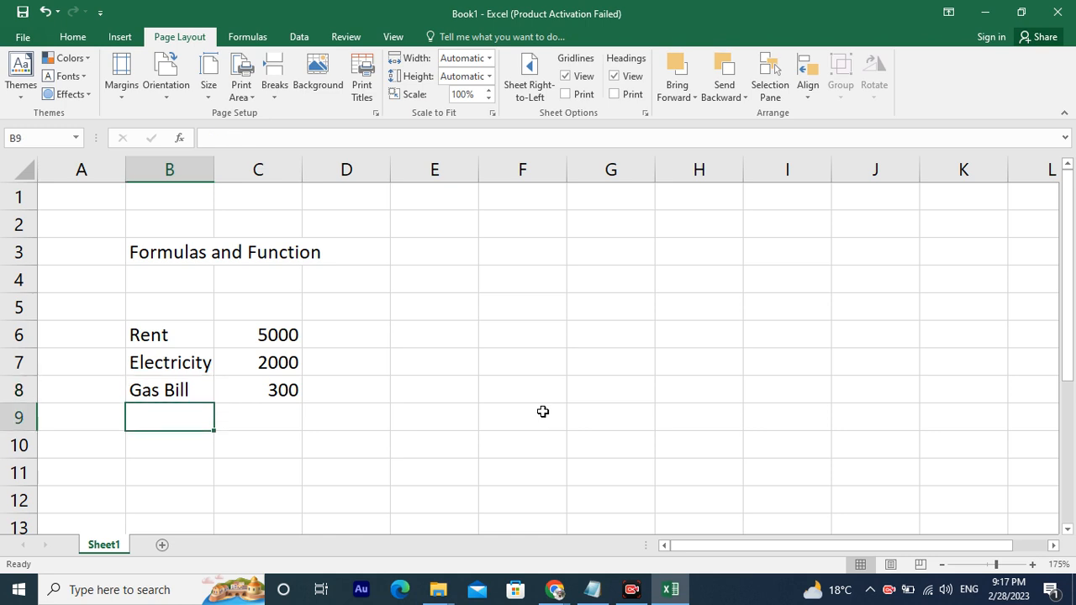
Add an expense row with "Water Billl" in B9 and 500 in C9.
text(W)
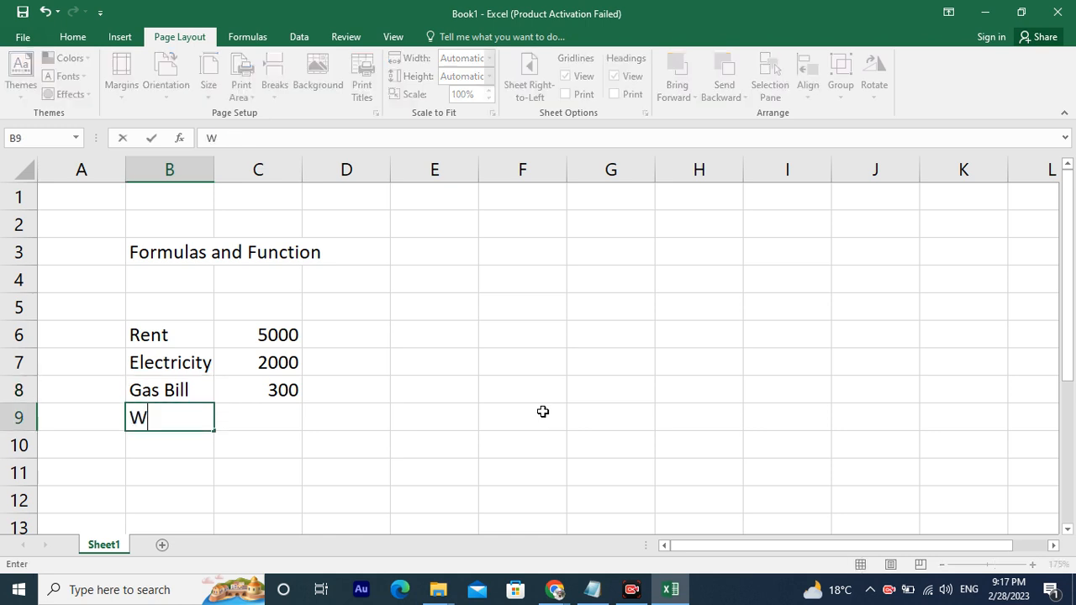
text(ater)
text(Billl)
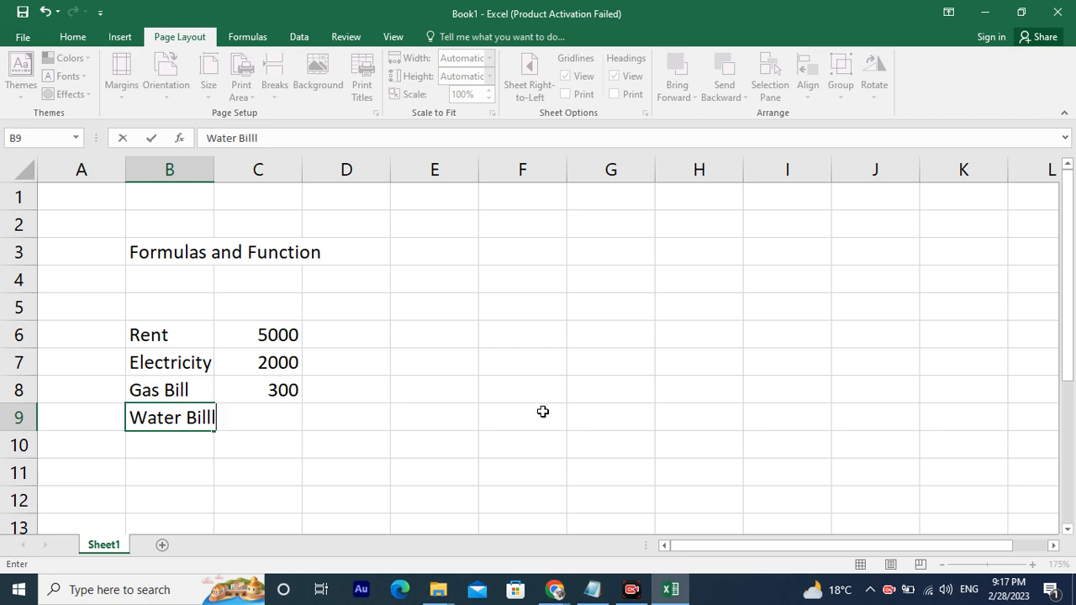
key(BackSpace)
key(Tab)
text(500)
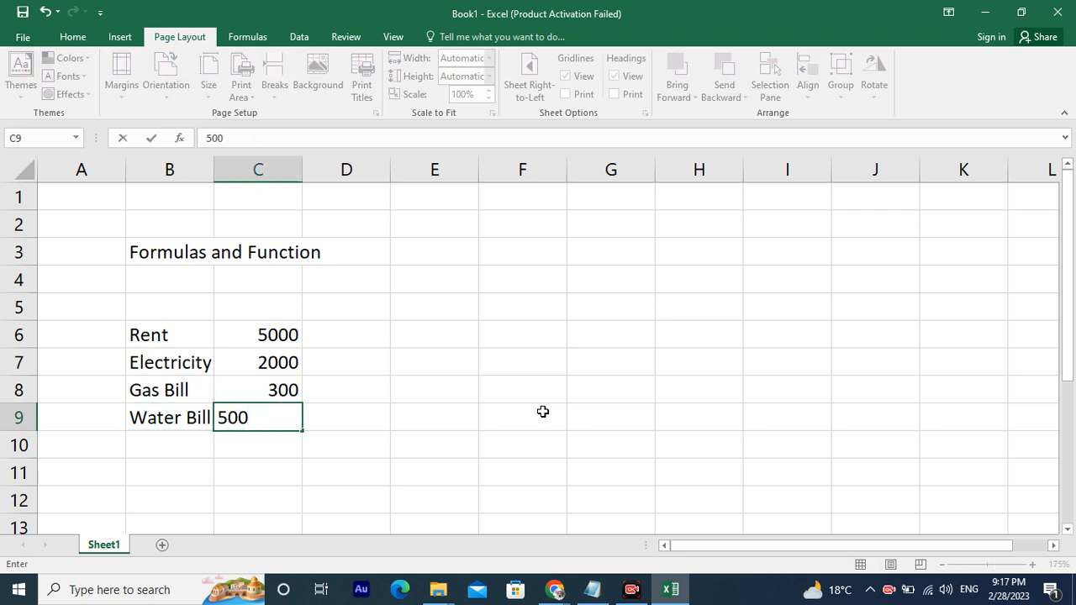
key(Return)
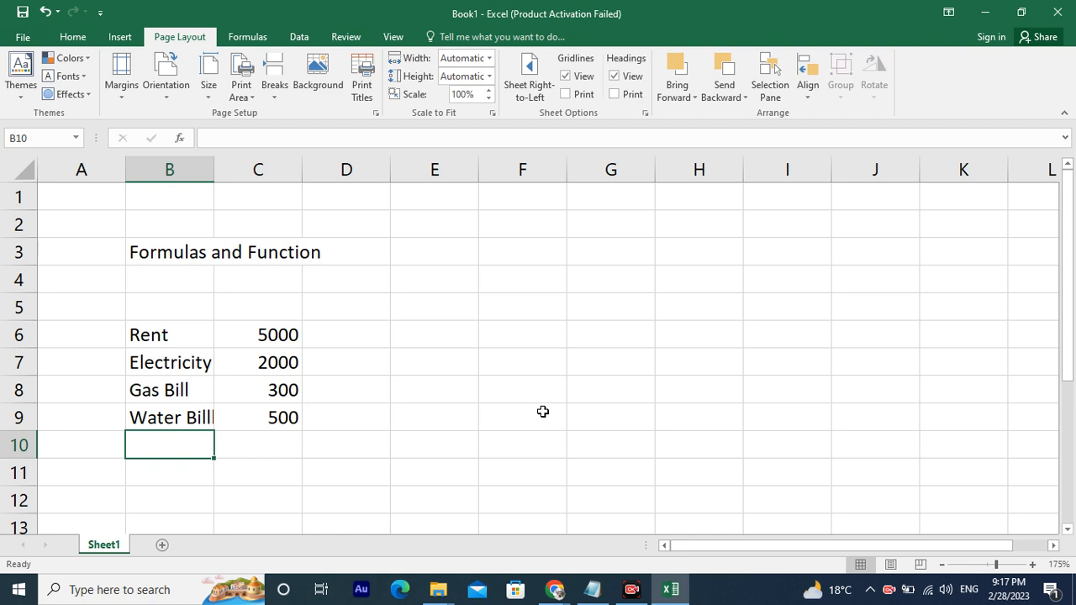
Add an expense row with "Other Charges" in B10 and 5000 in C10.
text(O)
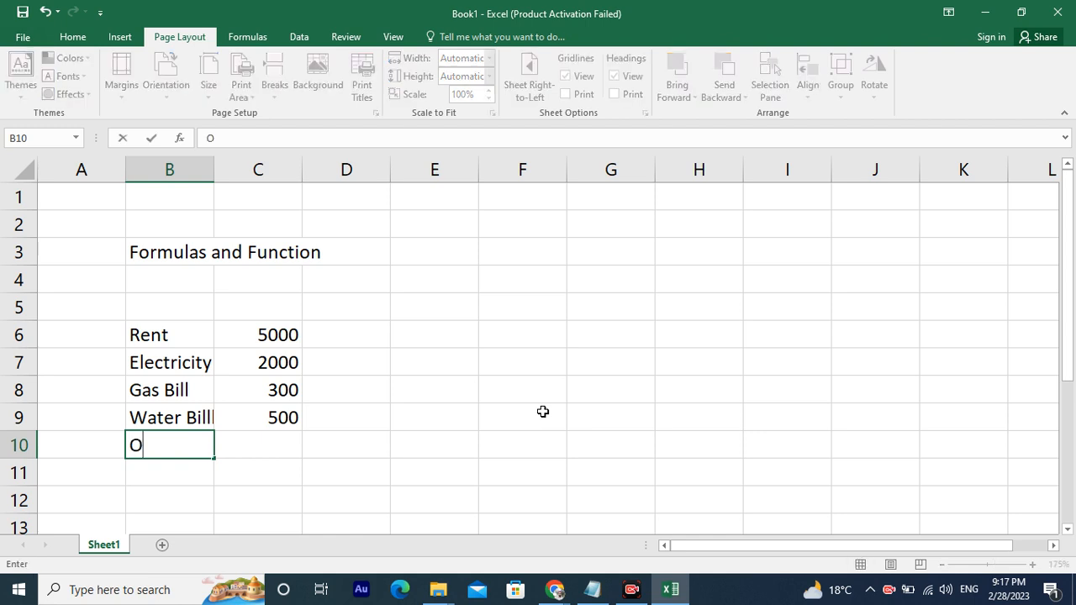
text(ther Char)
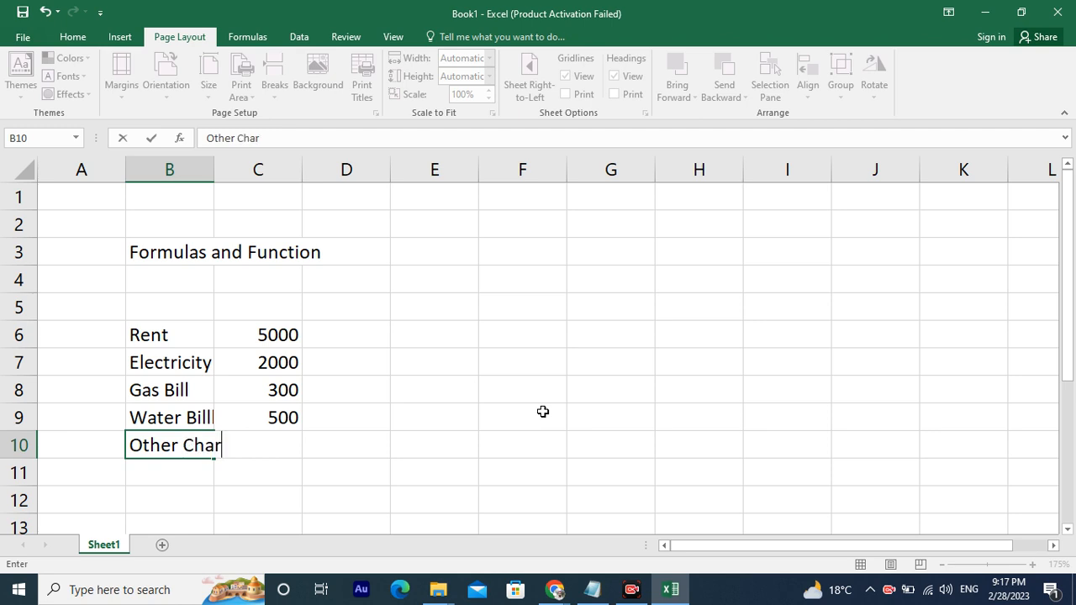
text(ges)
key(Tab)
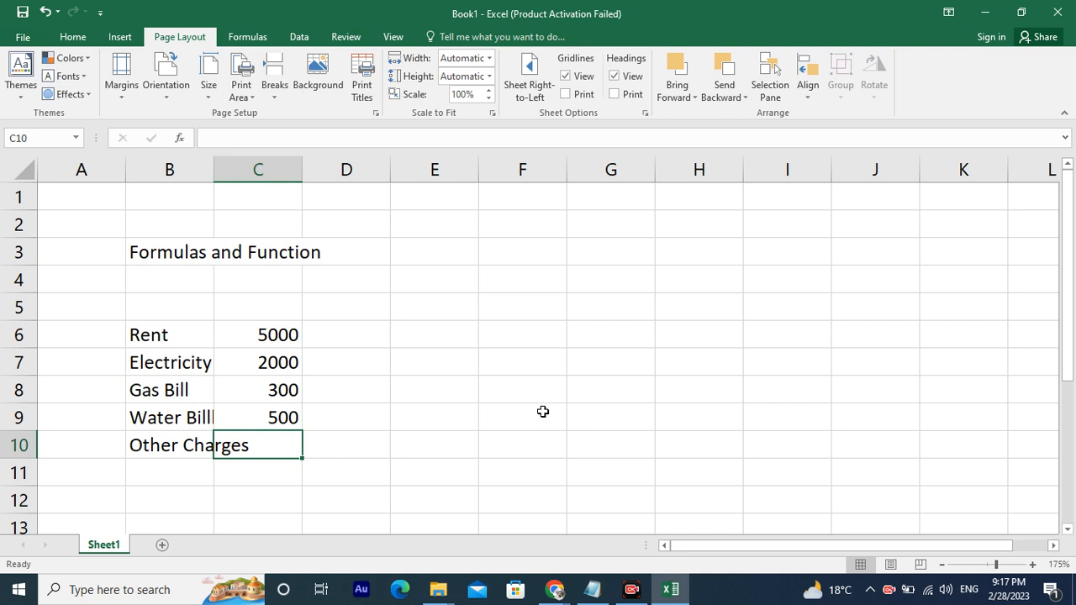
text(5000)
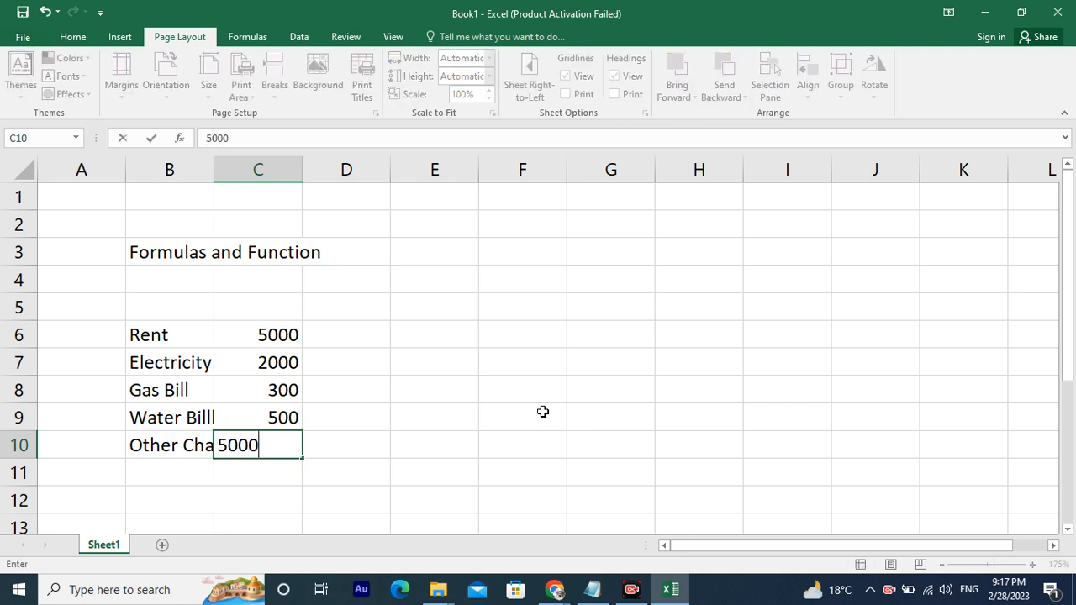
key(Return)
key(Left)
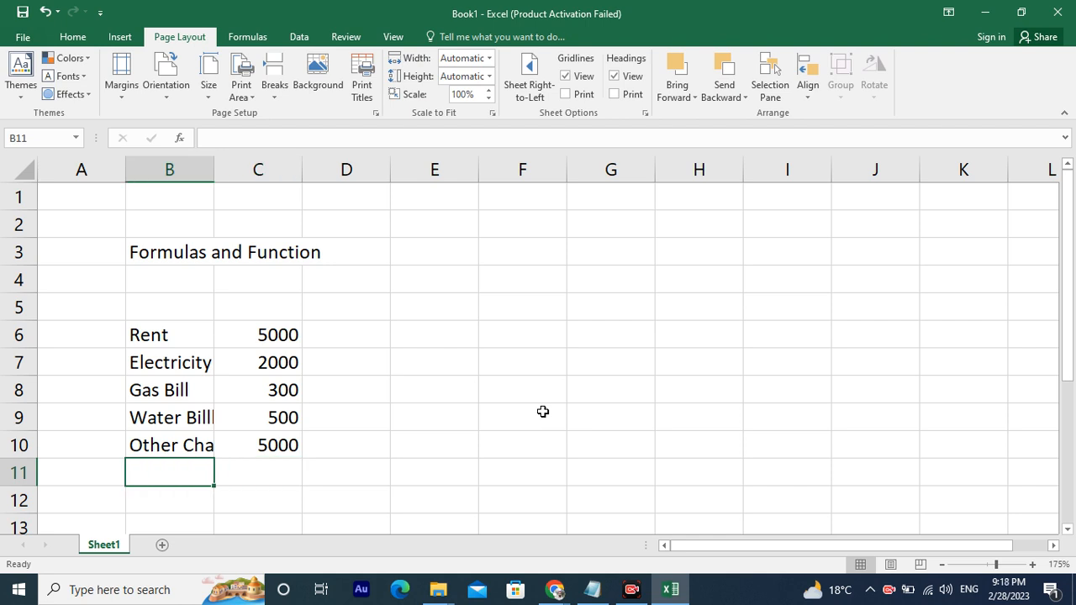
Make the "Formulas and Function" heading in B3 bold and widen column B to show more of the expense labels.
click(185, 253)
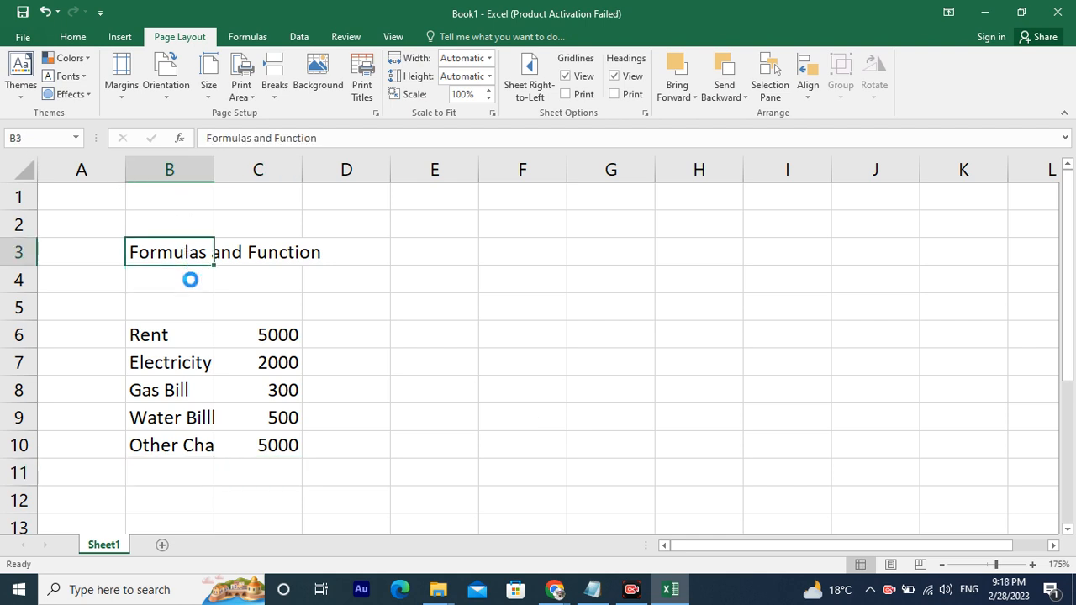
key(ctrl+b)
drag(215, 167, 240, 168)
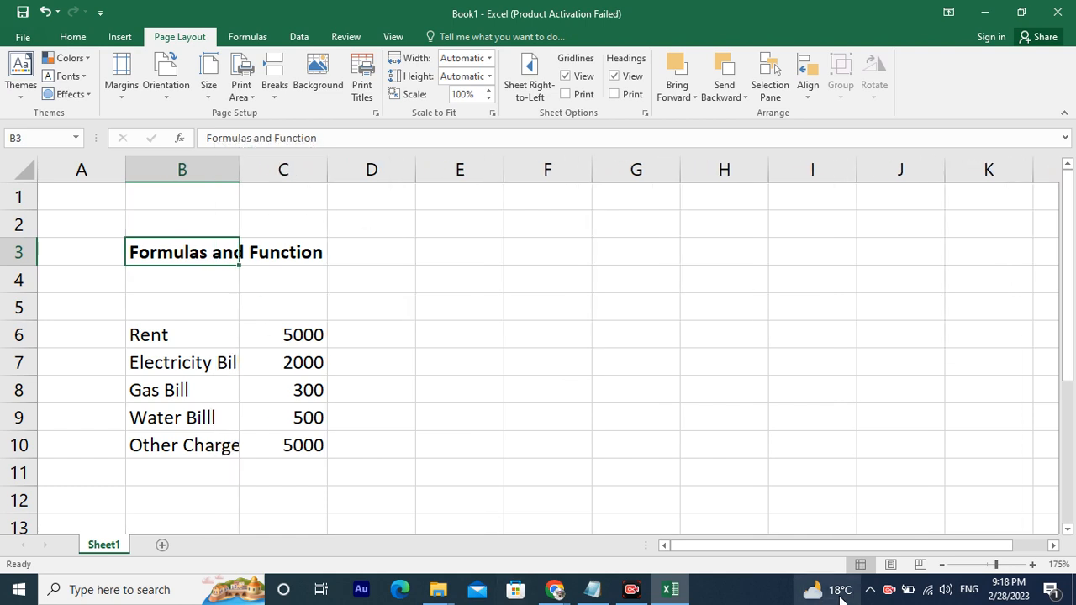
Enter the label "Total Value" in B11 below the expenses and make it bold.
key(ctrl+End)
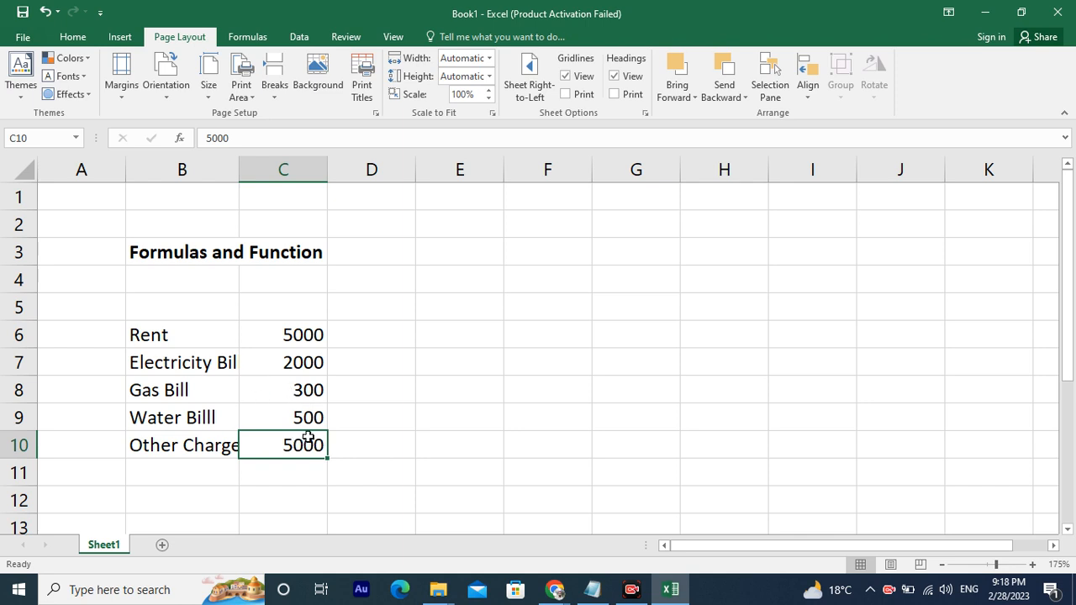
click(185, 474)
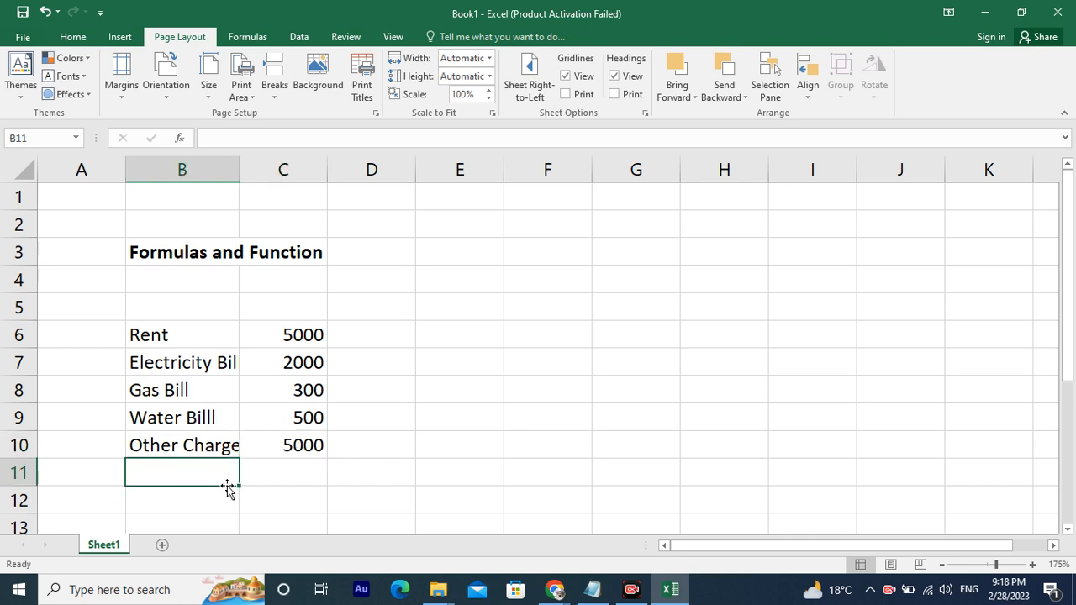
text(To)
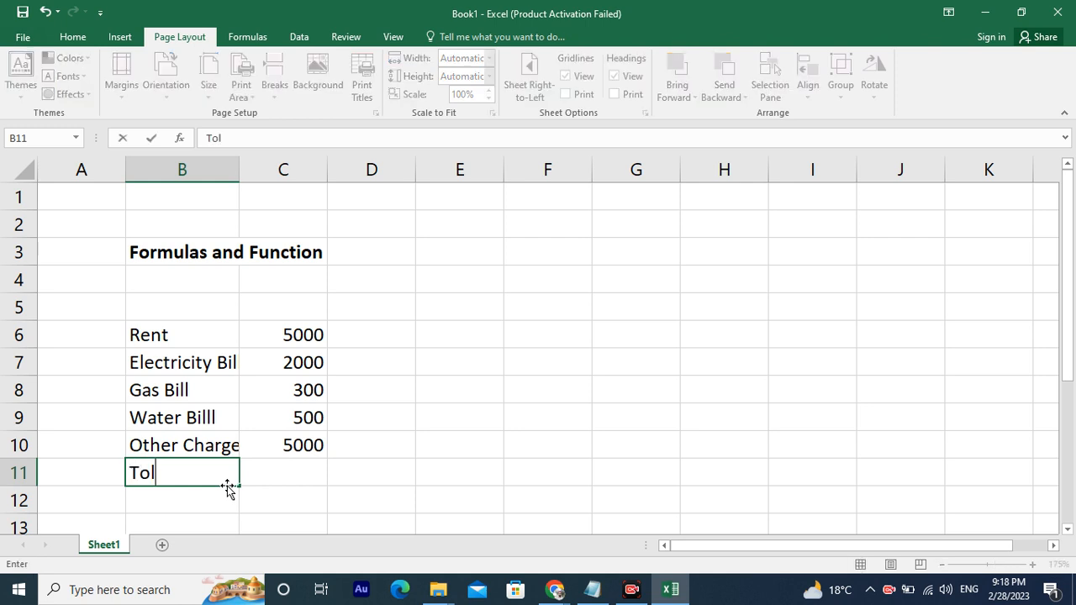
text(y)
key(BackSpace)
text(tal Value)
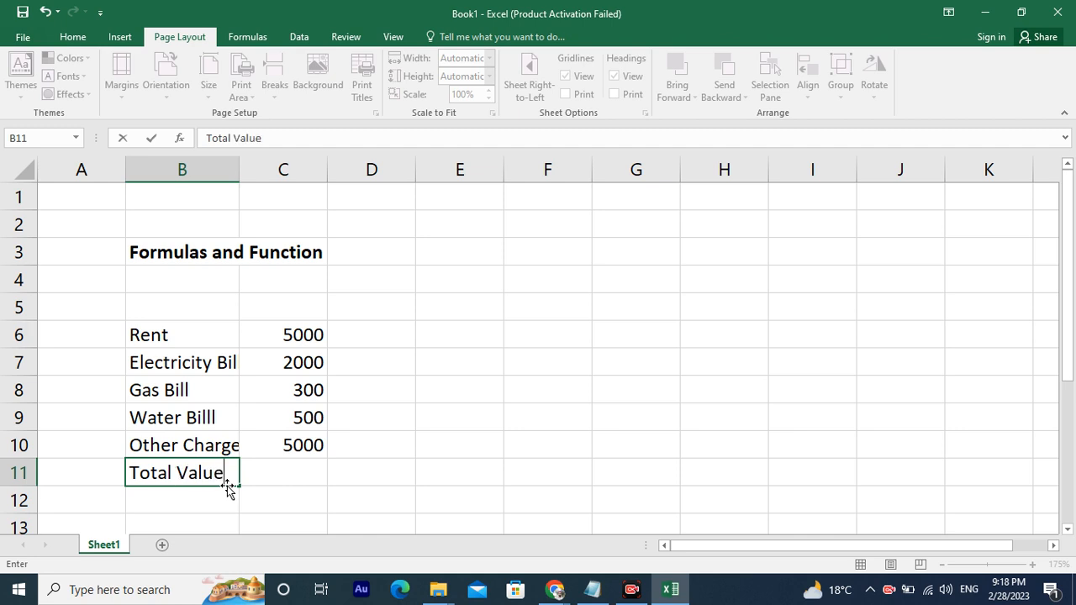
key(Return)
click(227, 484)
key(ctrl+b)
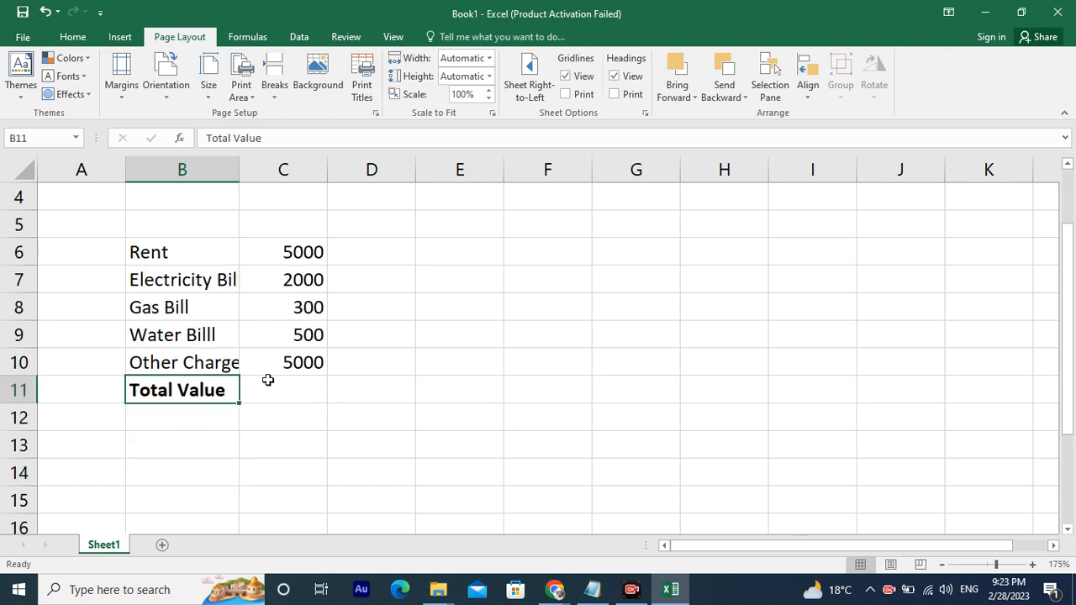
Try to total the expenses in C11 with the comma-separated formula =C6,C7,C8,C9,C10.
click(274, 388)
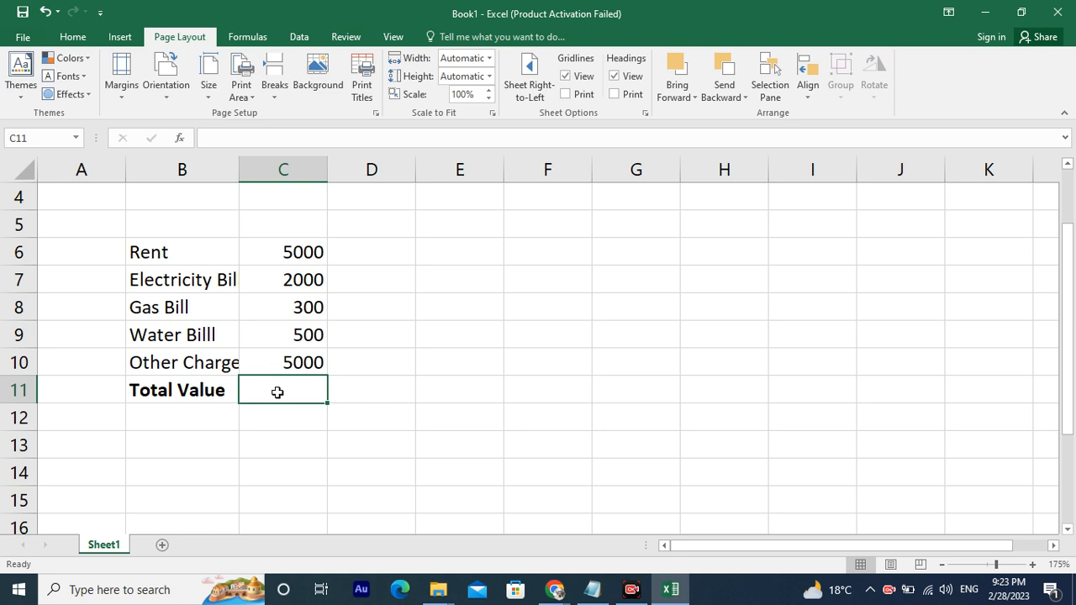
text(=)
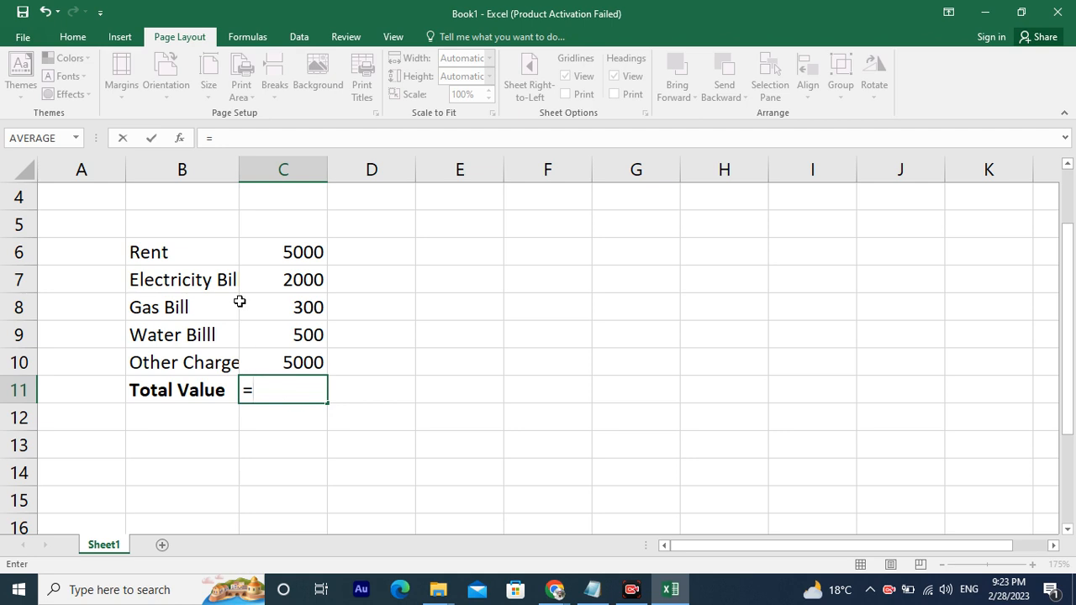
click(295, 255)
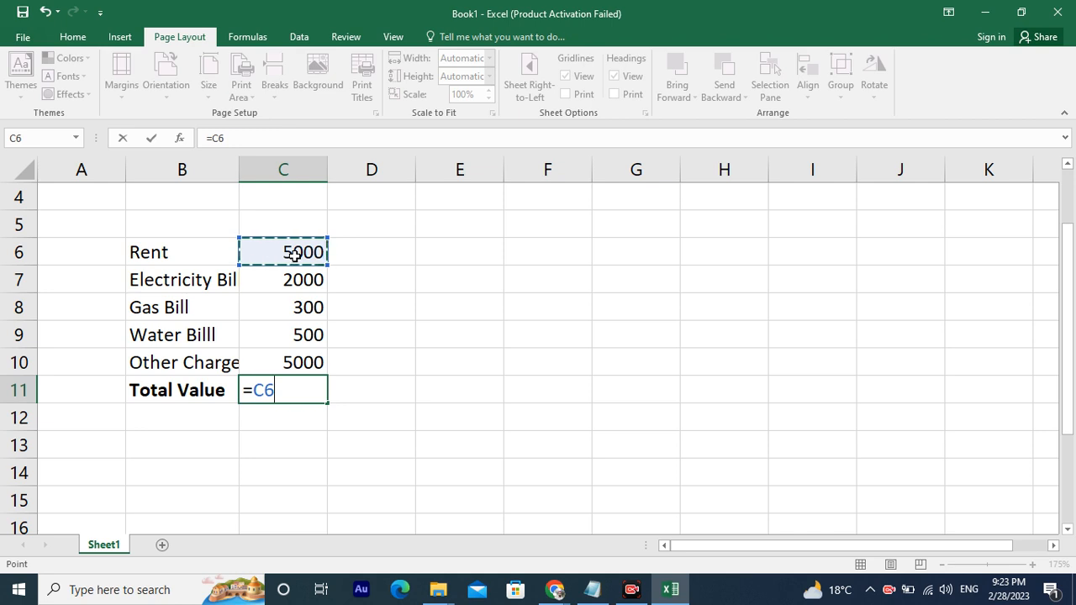
ctrl+click(300, 282)
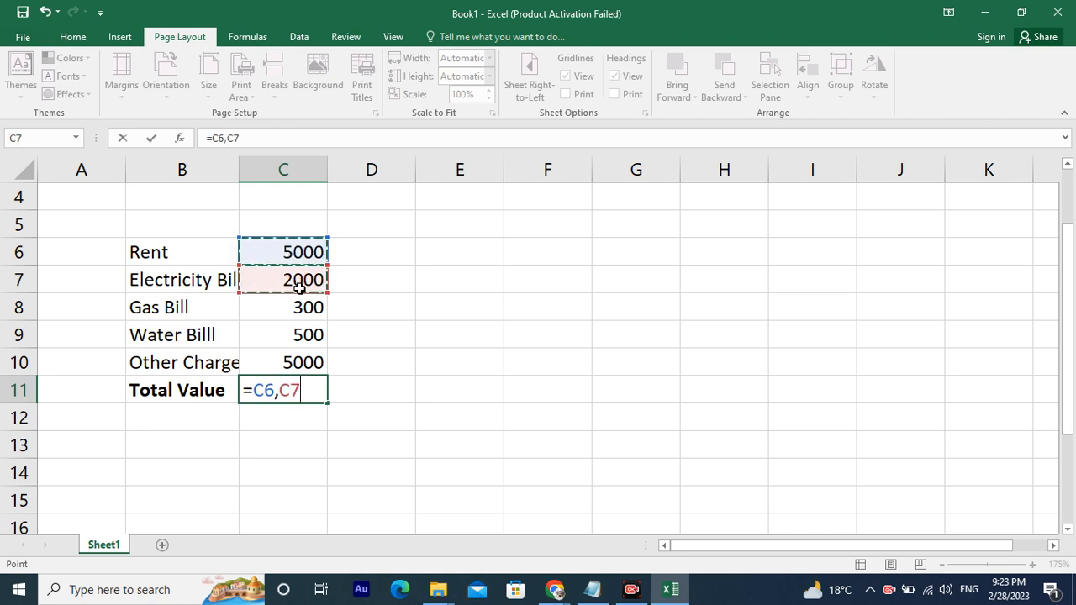
ctrl+click(304, 321)
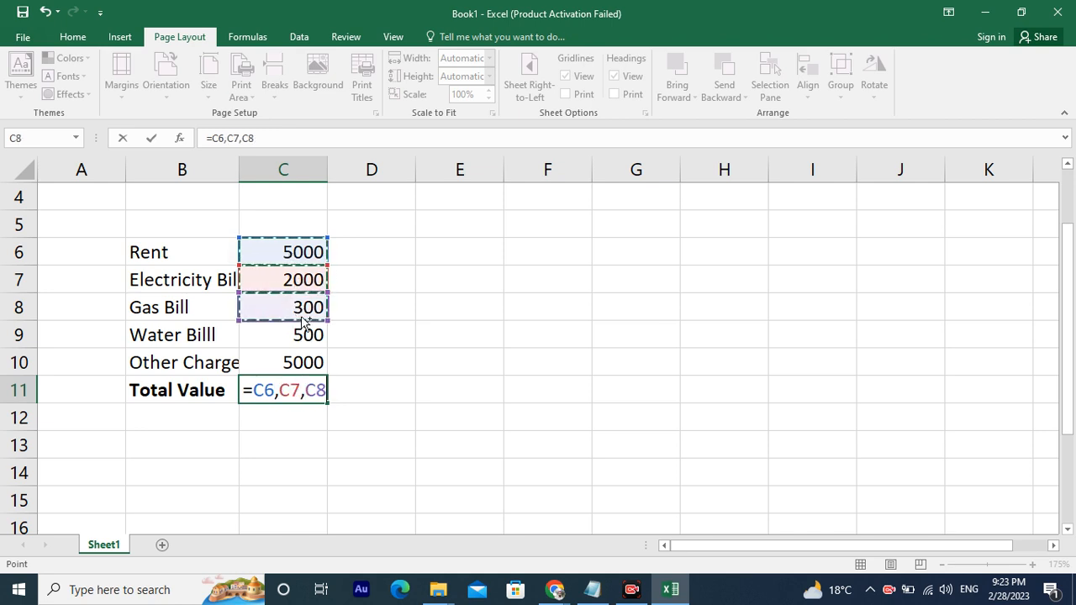
ctrl+click(307, 336)
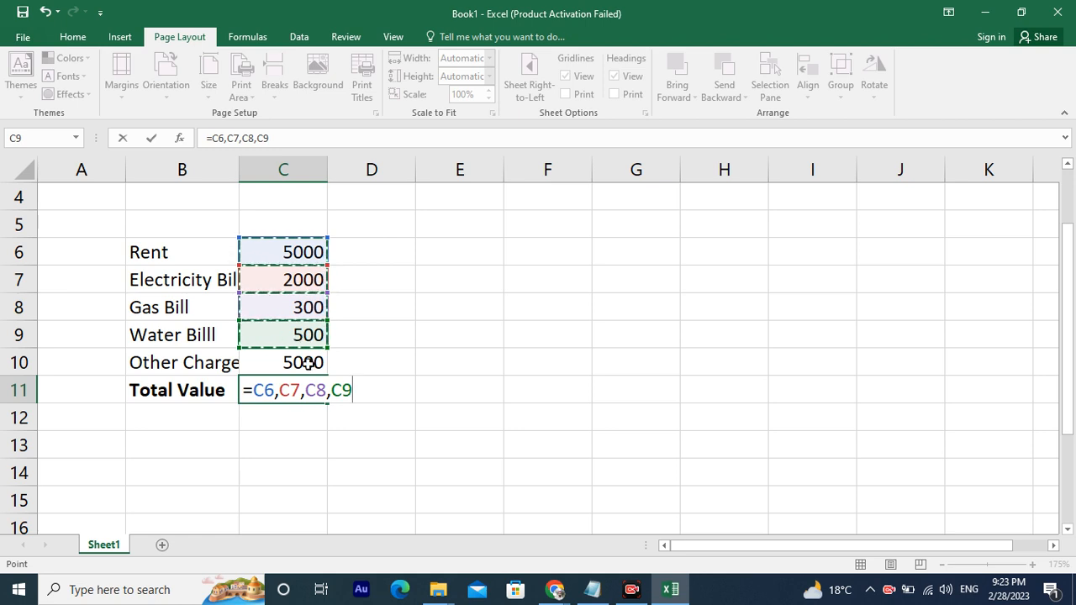
ctrl+click(309, 362)
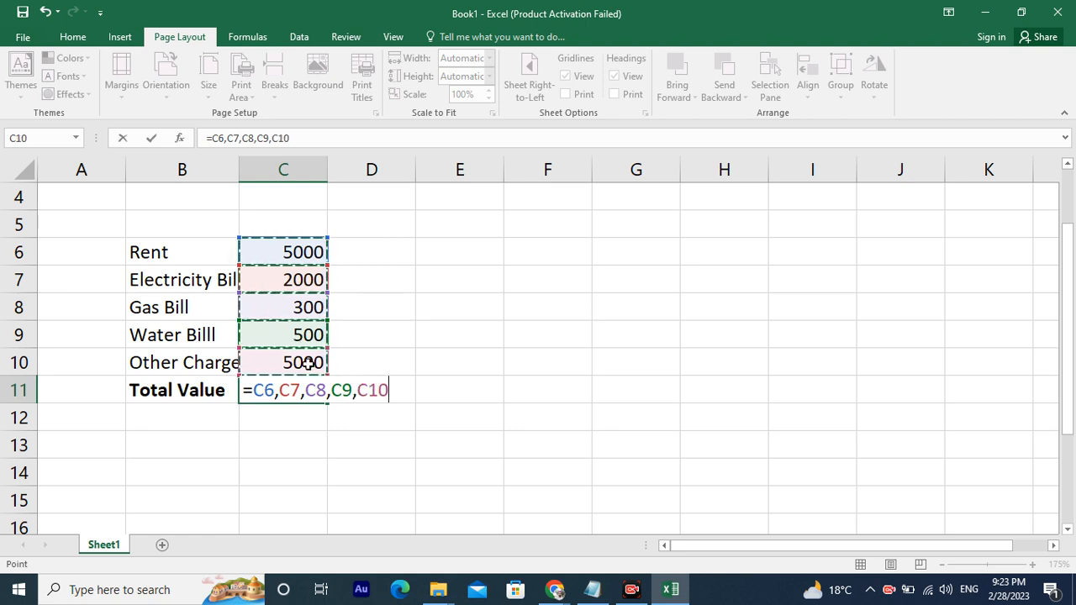
key(Return)
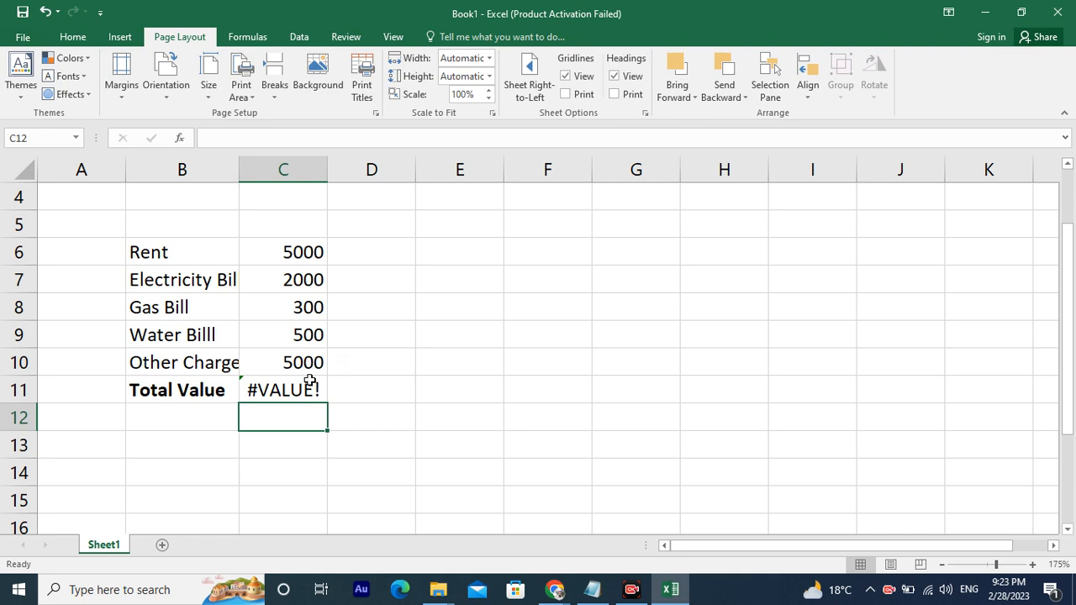
Try the formula in C11 with a plus sign before its first reference, =+C6,C7,C8,C9,C10, and clear the cell.
click(301, 387)
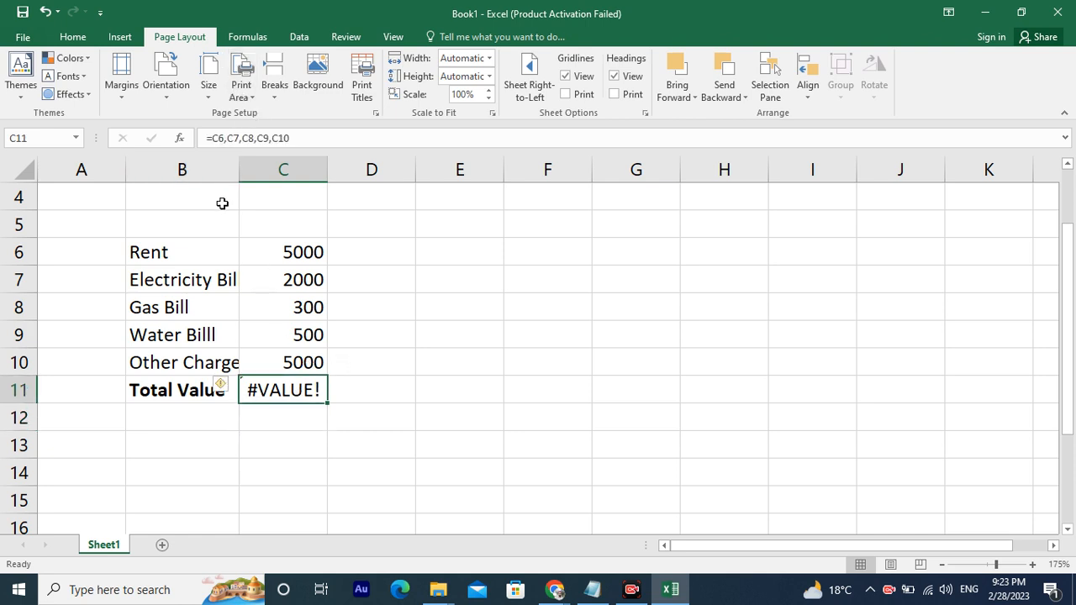
double_click(256, 390)
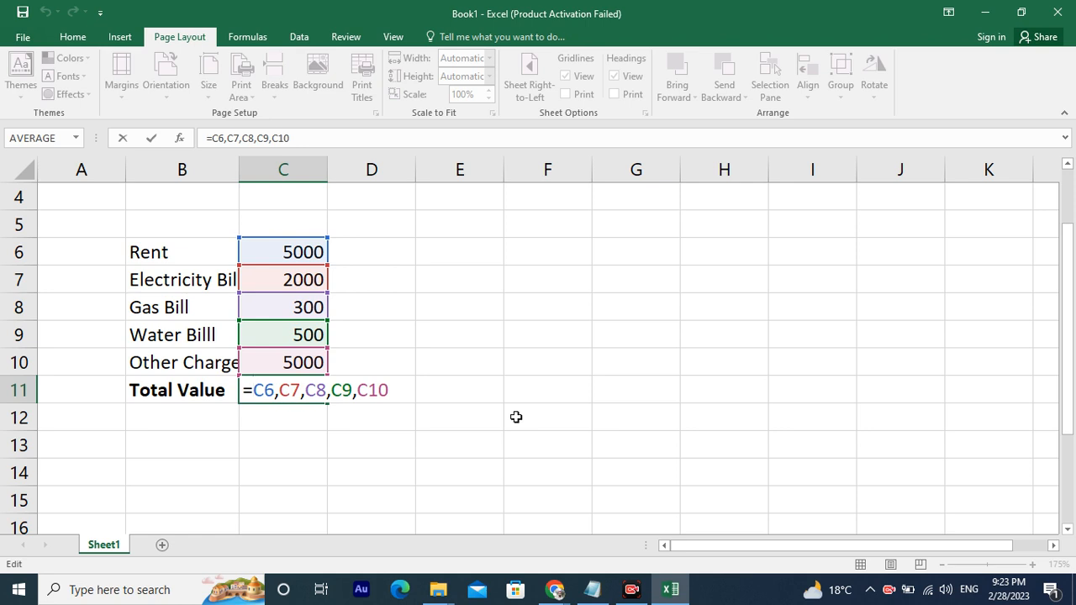
text(+)
key(Return)
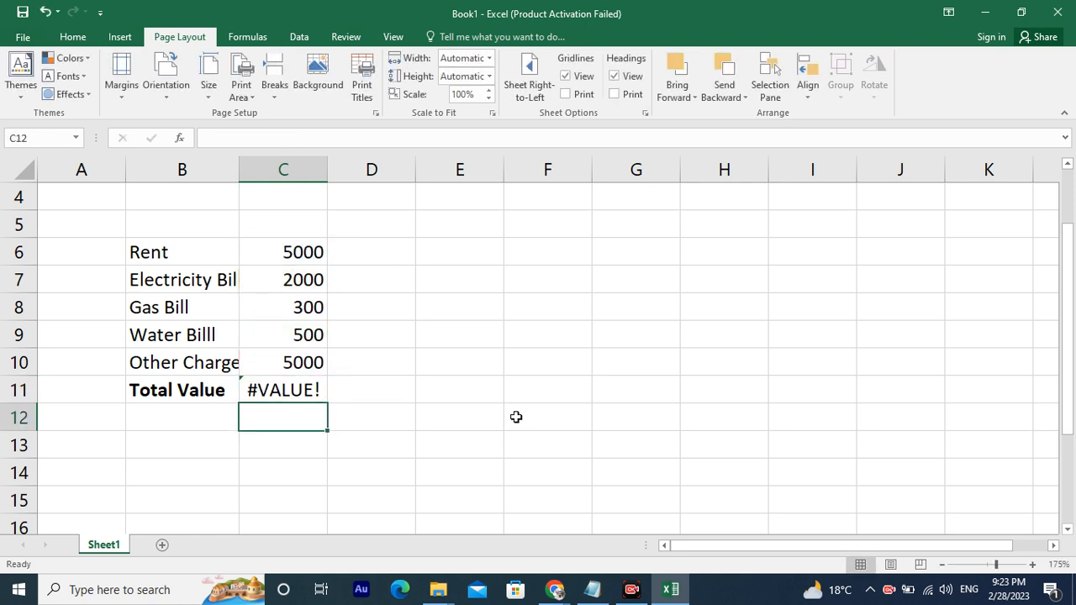
key(Up)
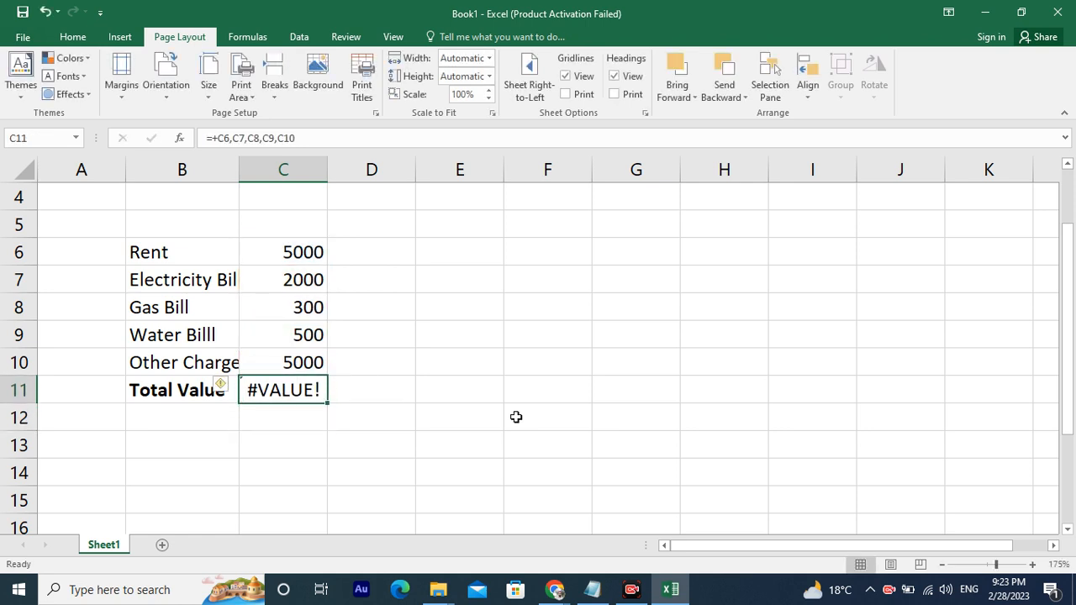
key(BackSpace)
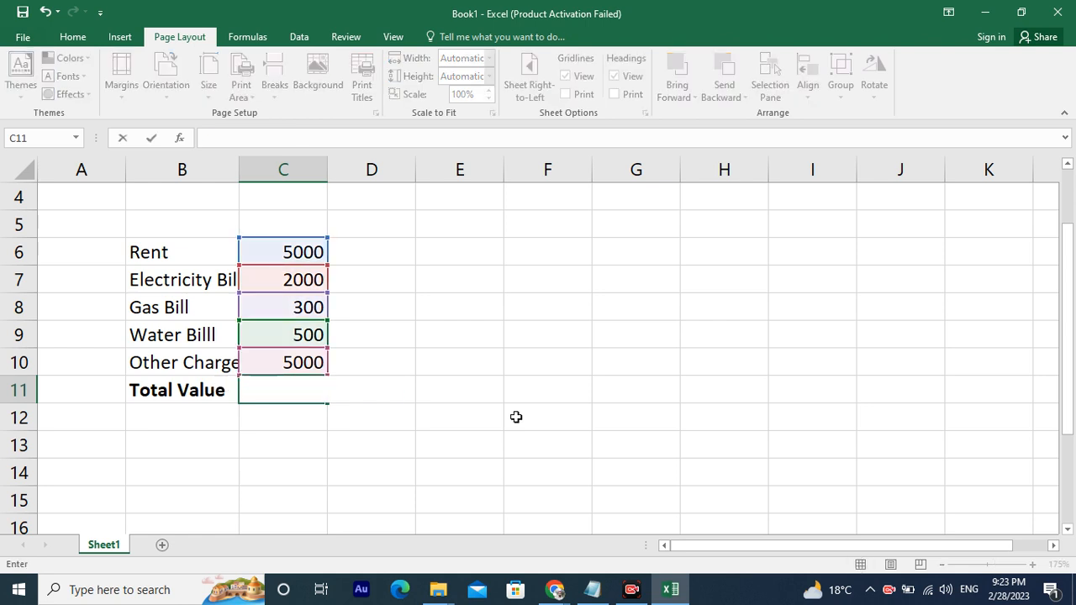
click(373, 418)
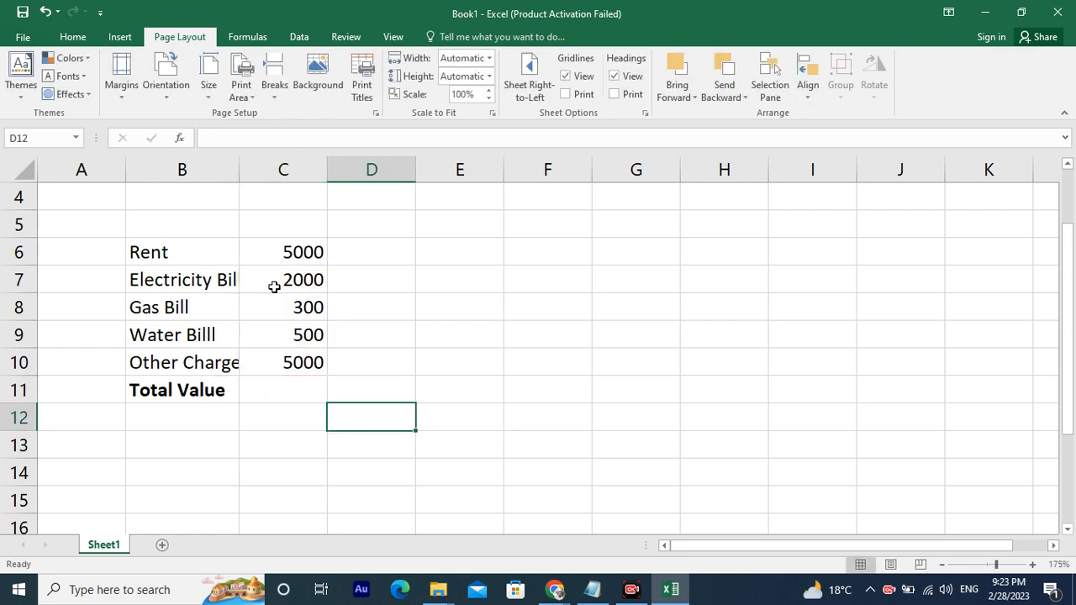
Total the five expense amounts in C11 with the addition formula =C6+C7+C8+C9+C10.
click(293, 386)
text(=)
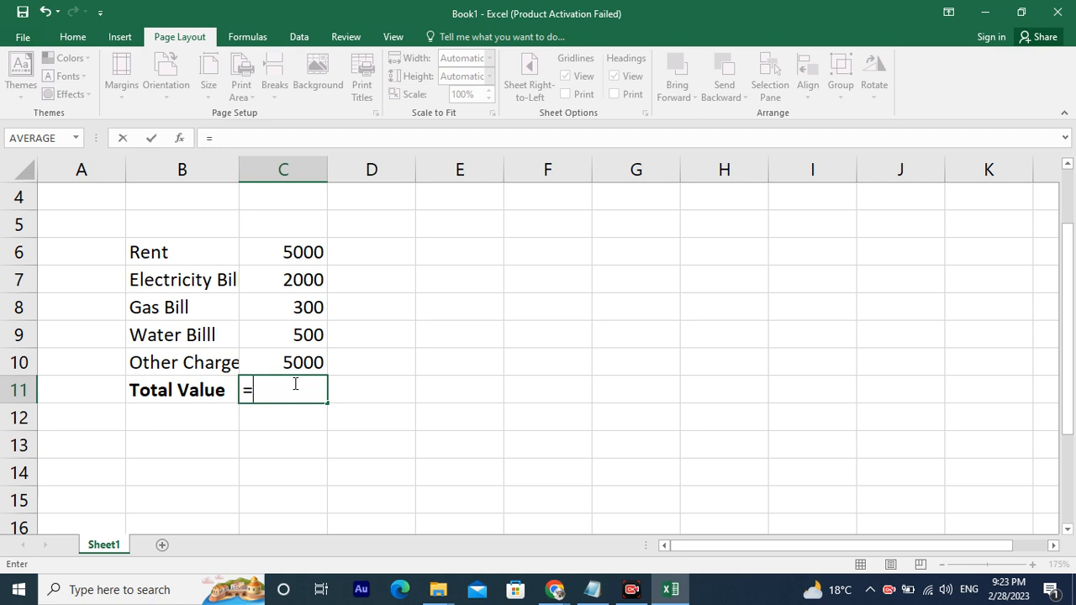
click(298, 252)
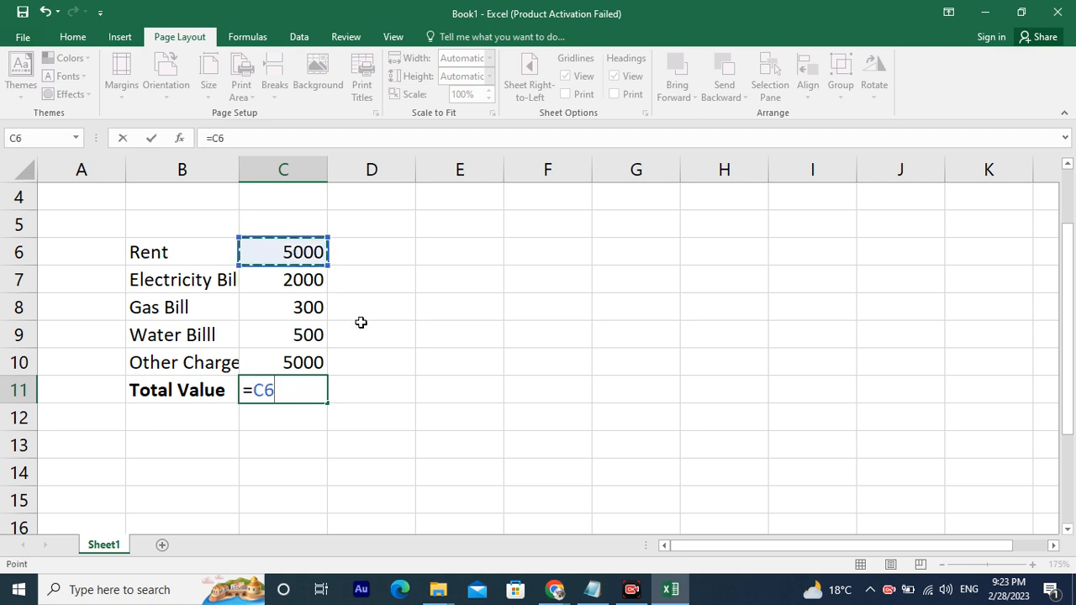
text(+)
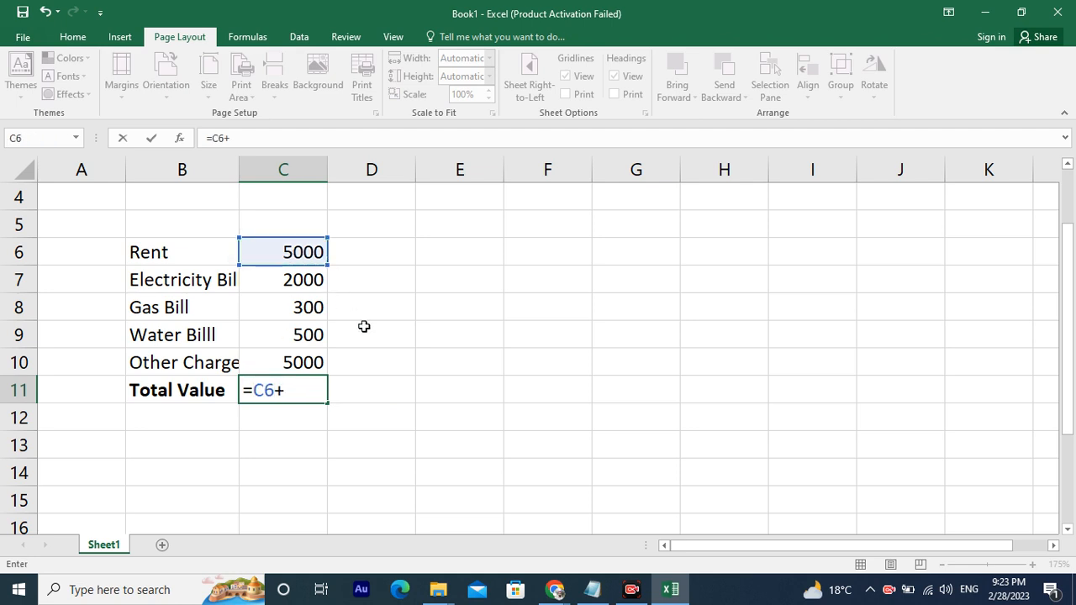
click(290, 278)
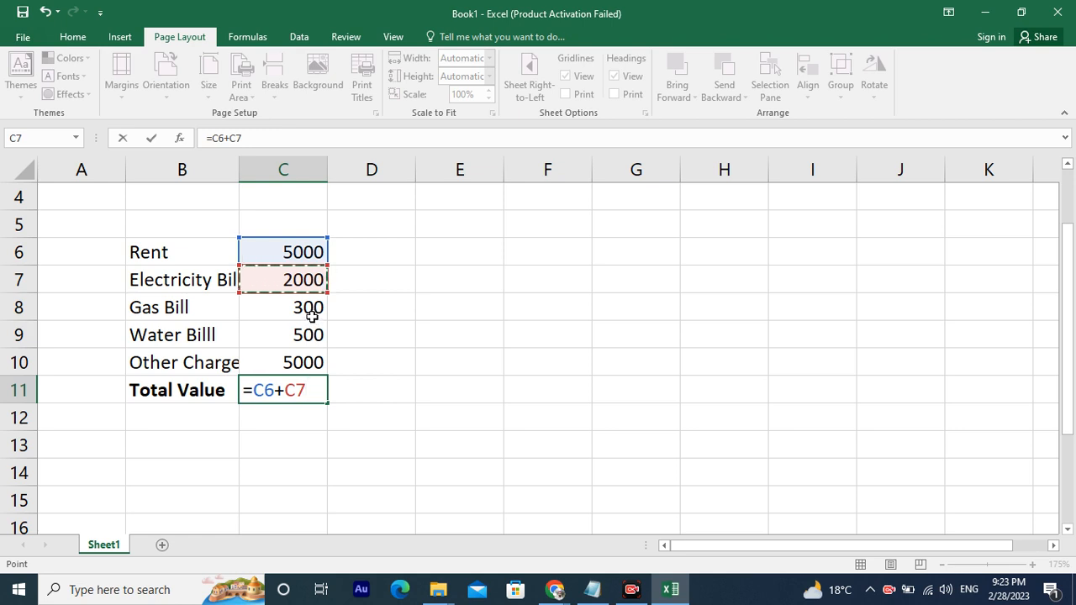
text(+)
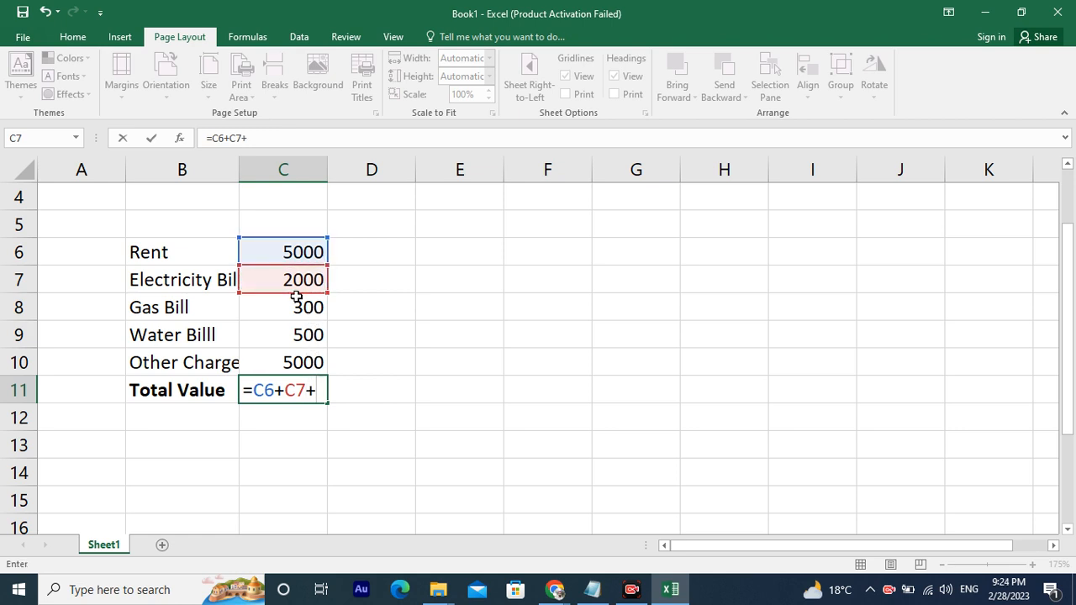
click(296, 306)
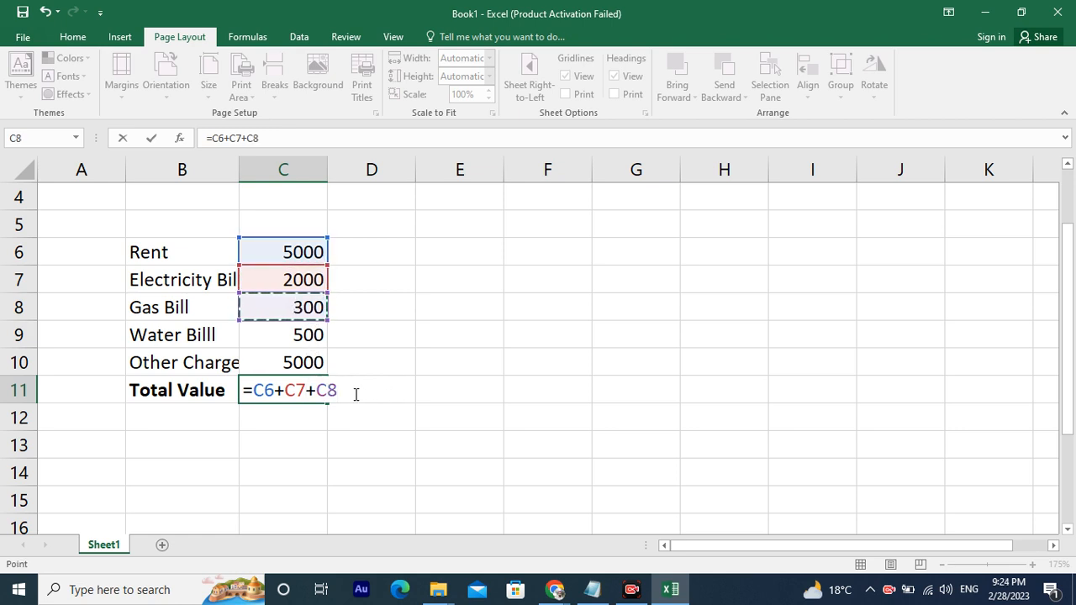
text(+)
click(303, 334)
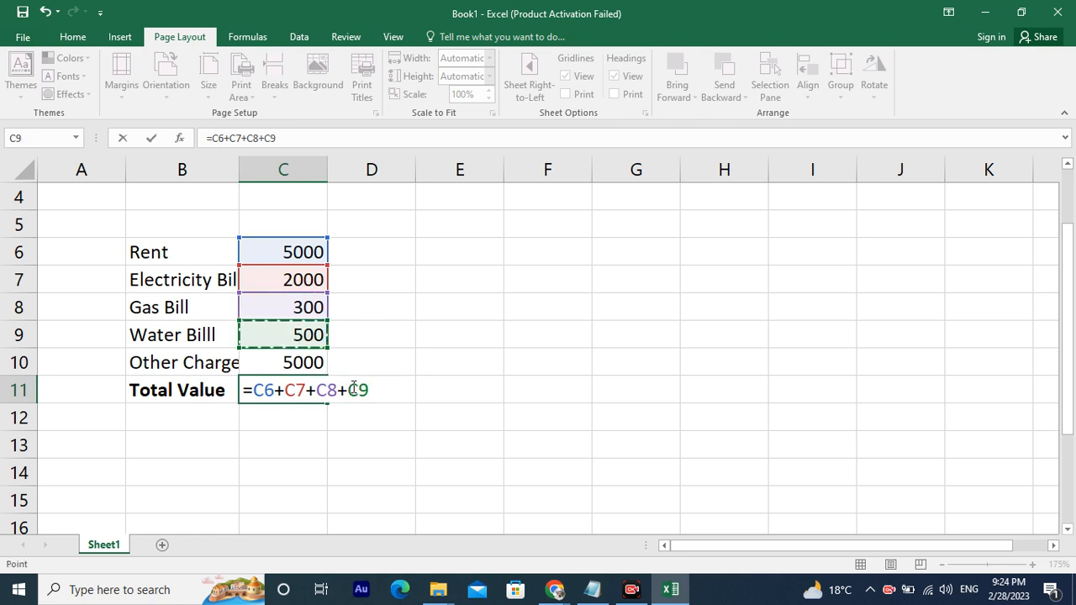
text(+)
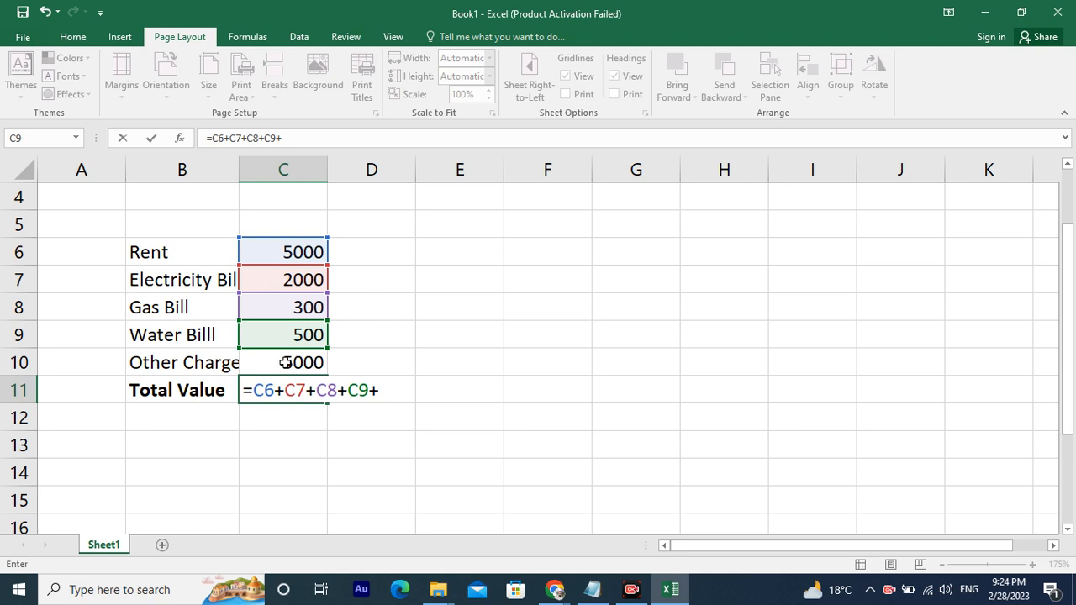
click(282, 362)
text(+)
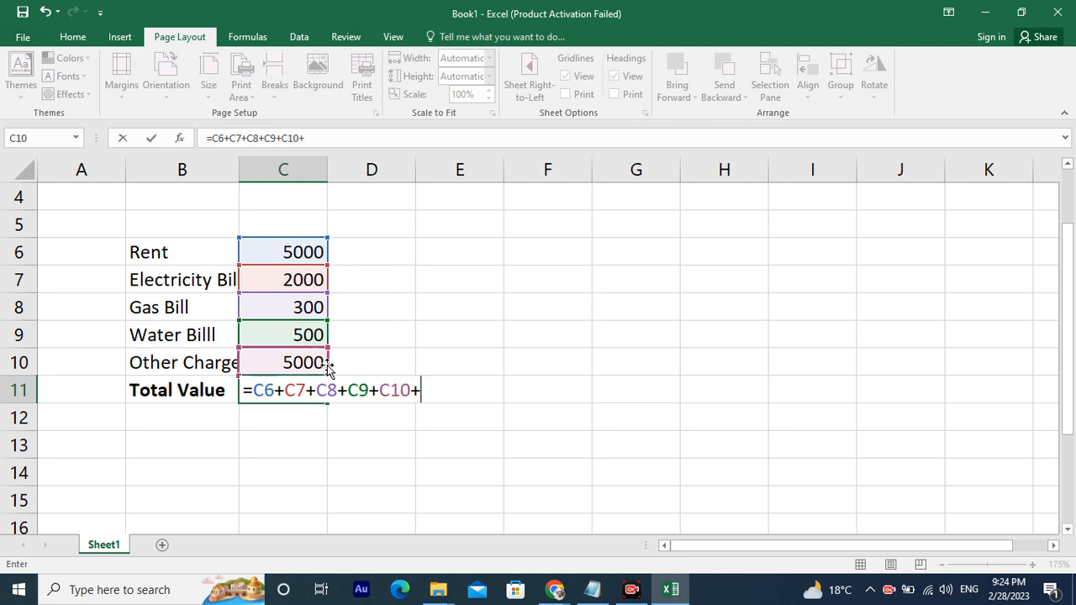
key(Return)
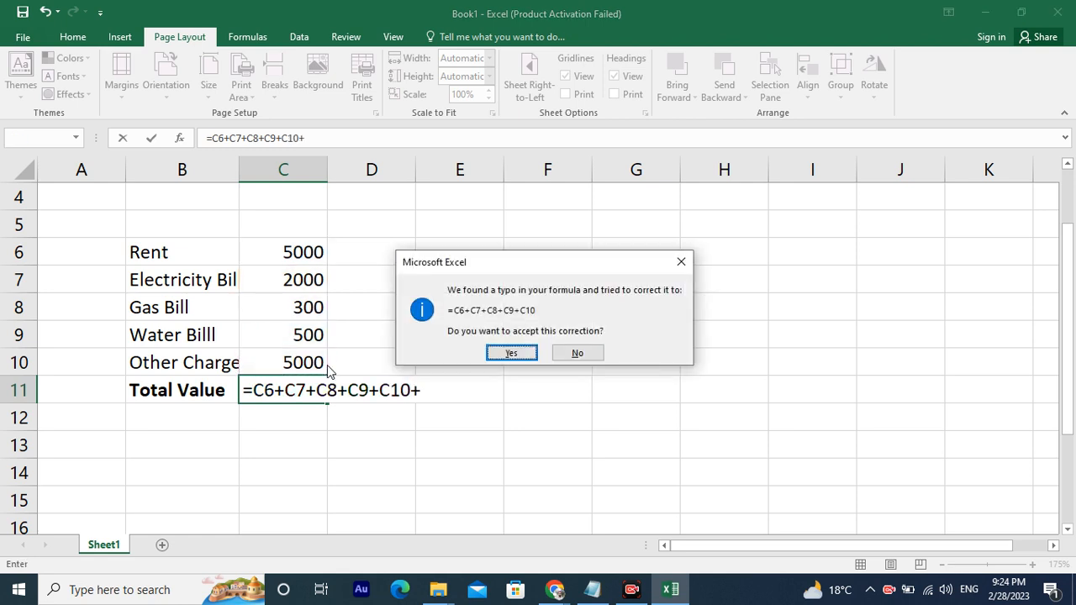
click(512, 353)
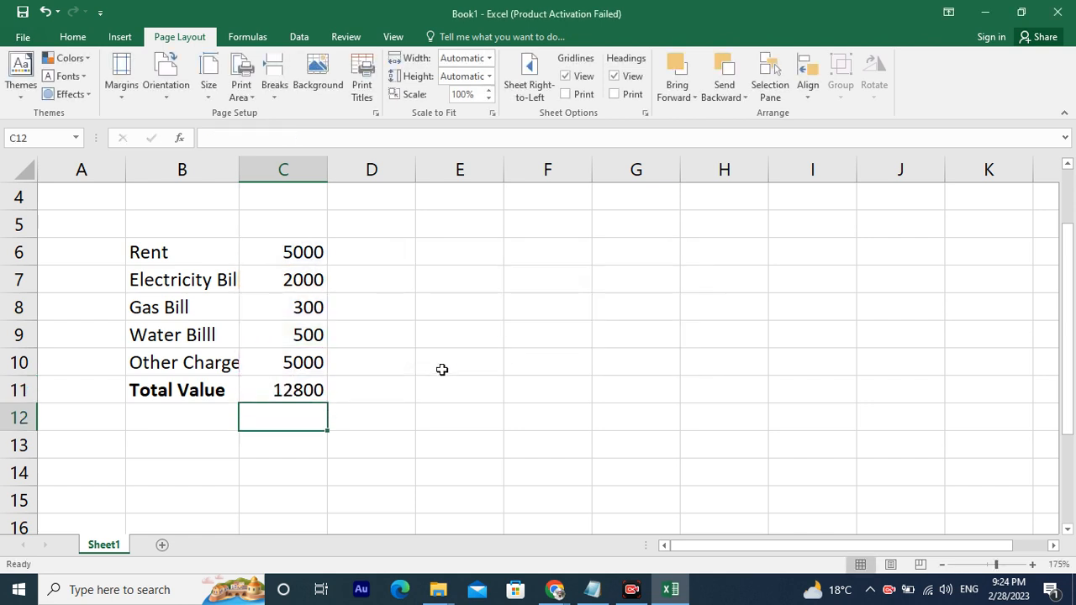
Review the total formula in C11 against the expense amounts it adds in C6:C10.
click(319, 391)
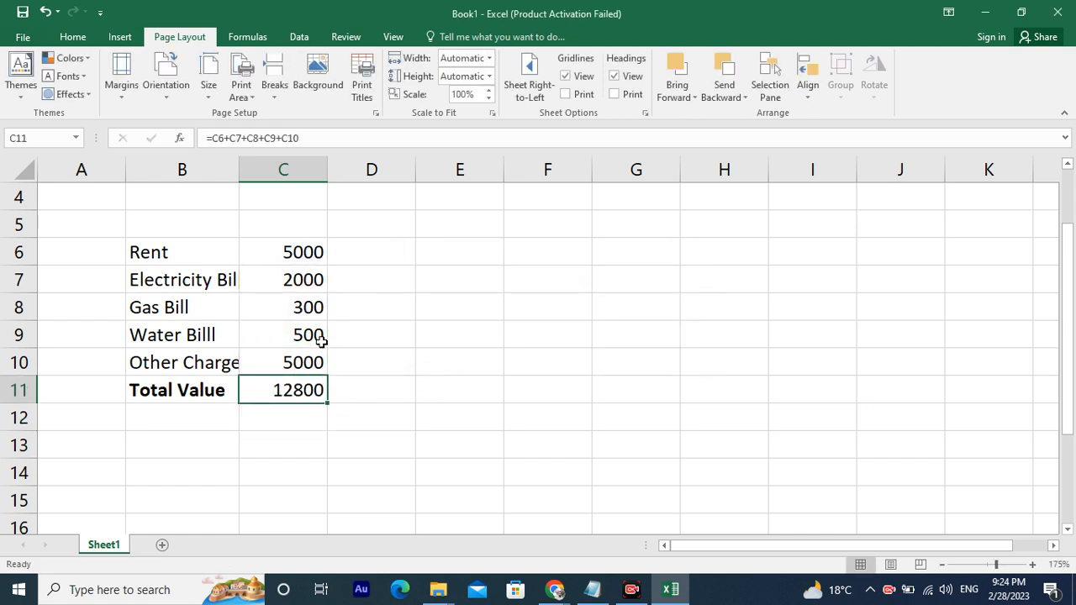
click(305, 252)
drag(306, 253, 308, 360)
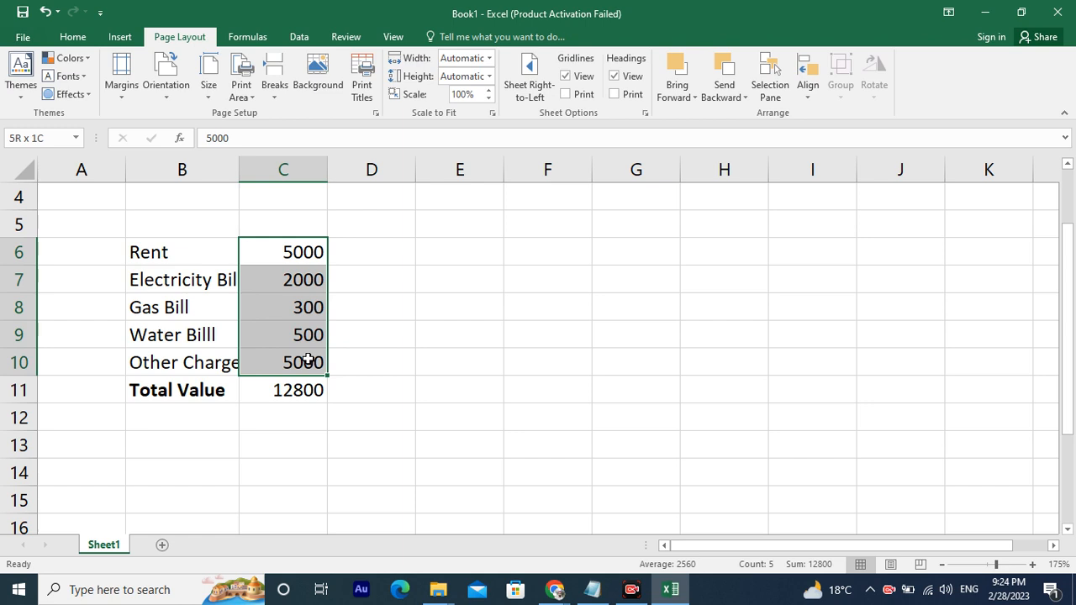
click(391, 402)
click(293, 389)
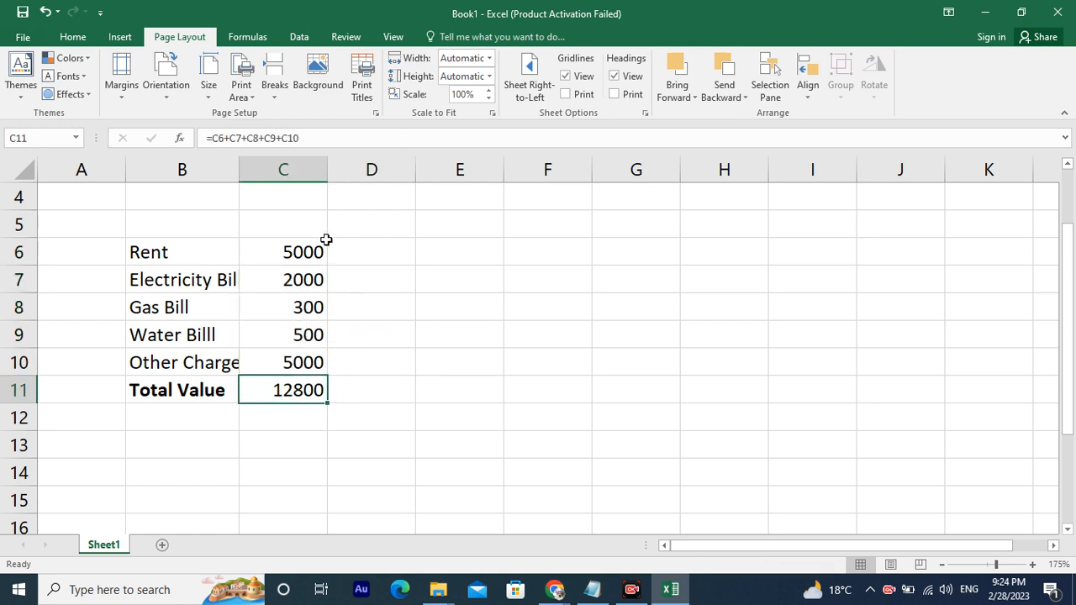
drag(309, 252, 303, 370)
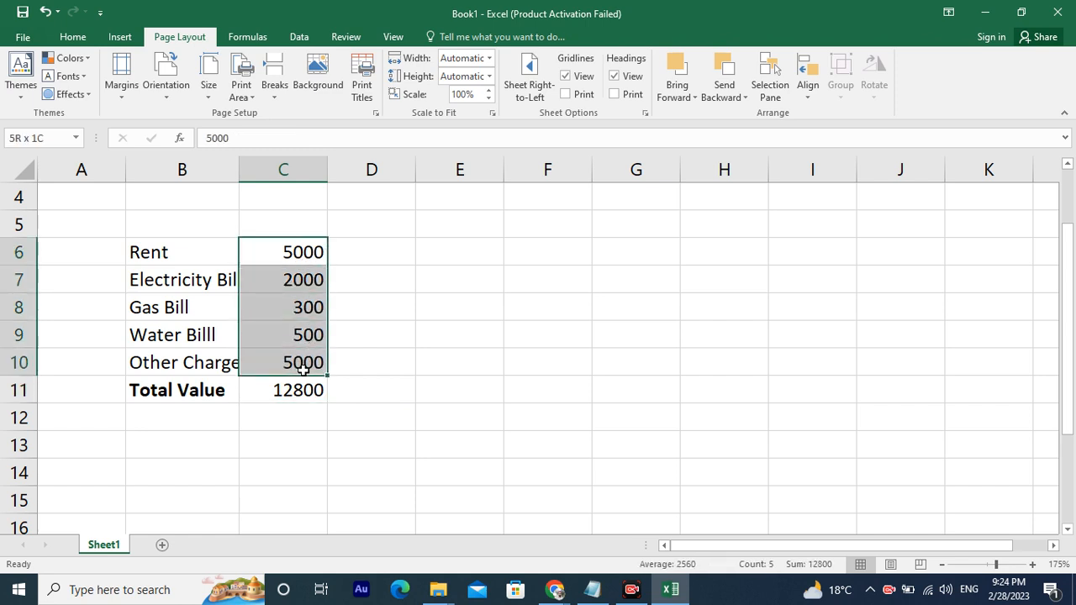
Enter the addition formula =C6+C7+C8+C9+C10+C11 in C14 below the totals.
click(284, 412)
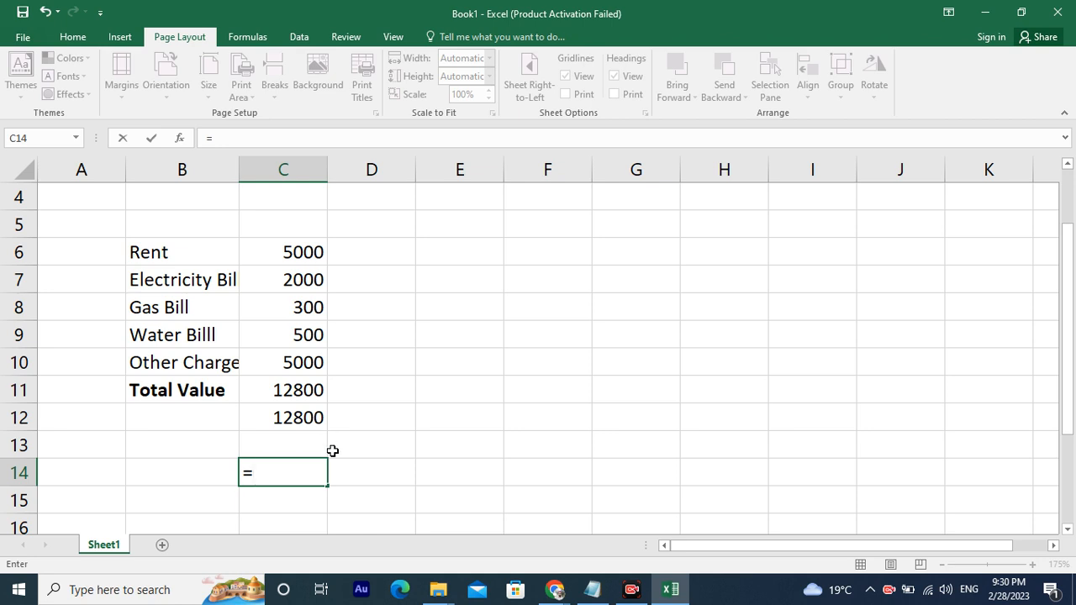
text(C)
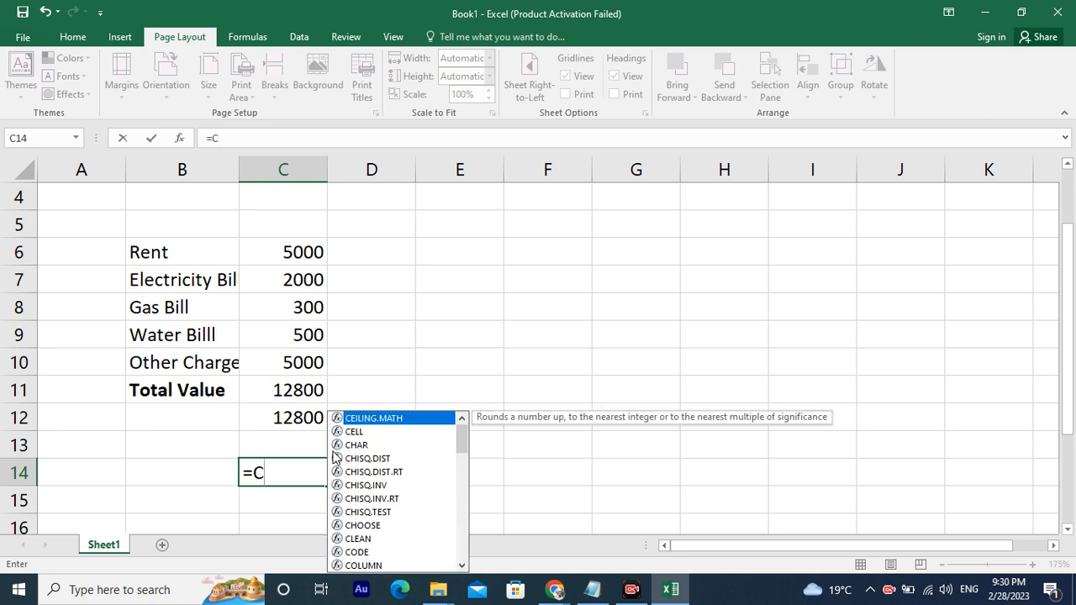
text(6)
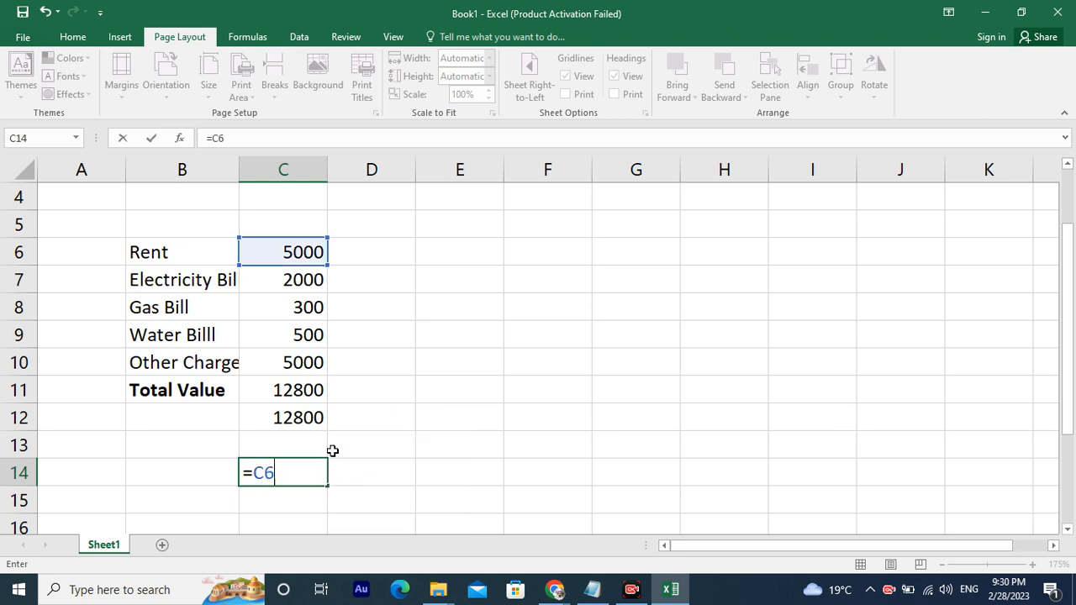
text(+C)
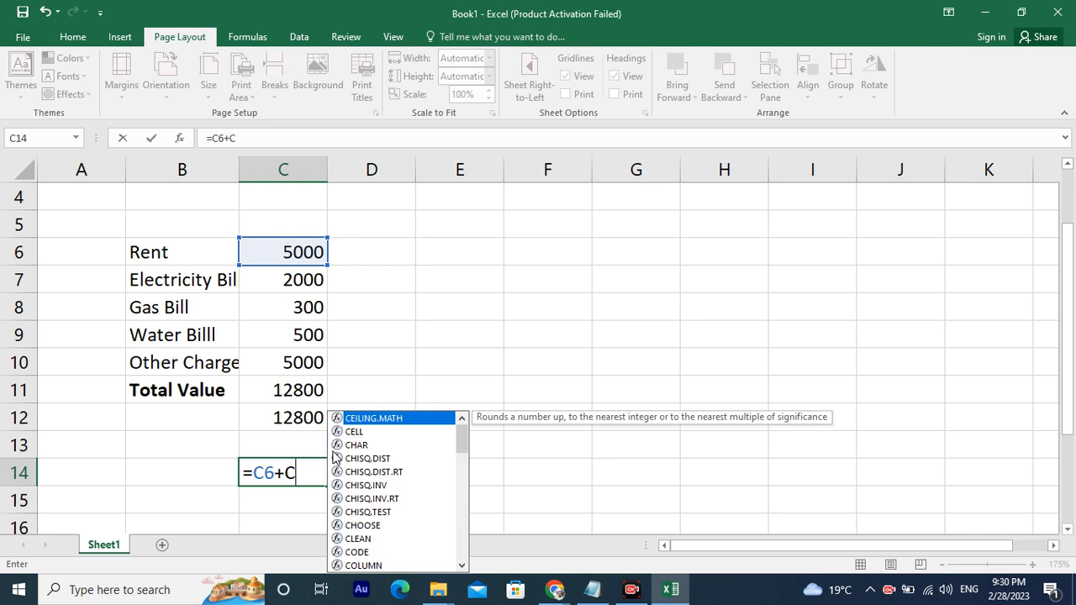
key(Escape)
text(7)
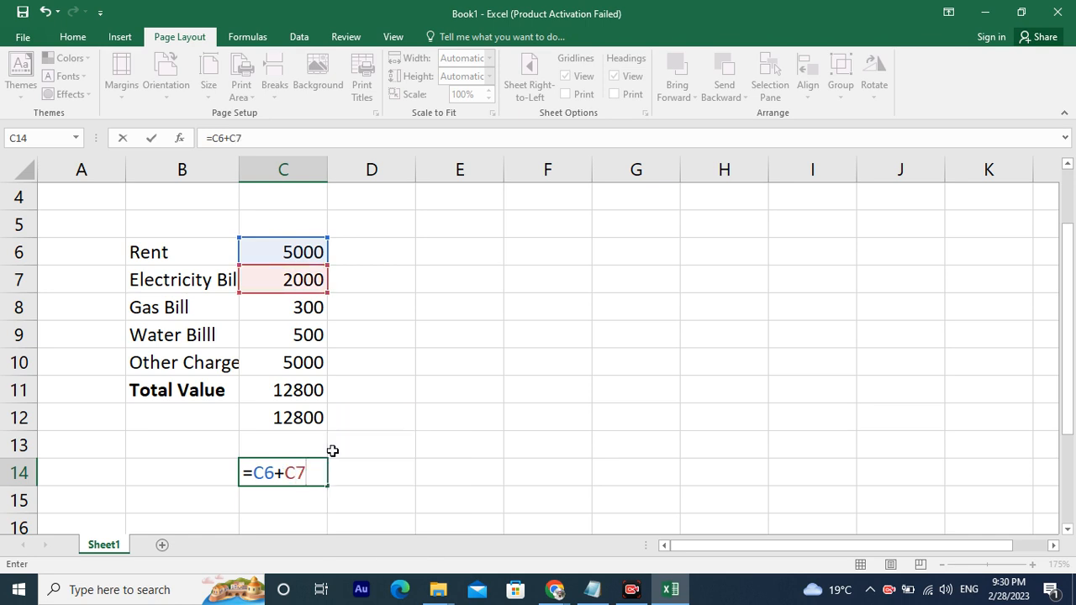
text(+C8)
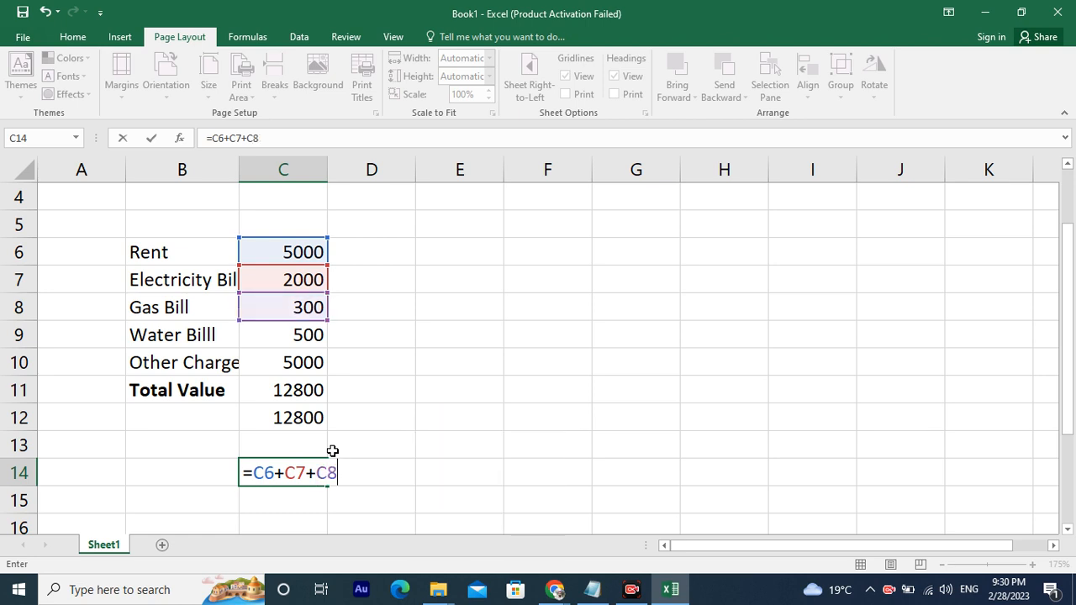
text(+C)
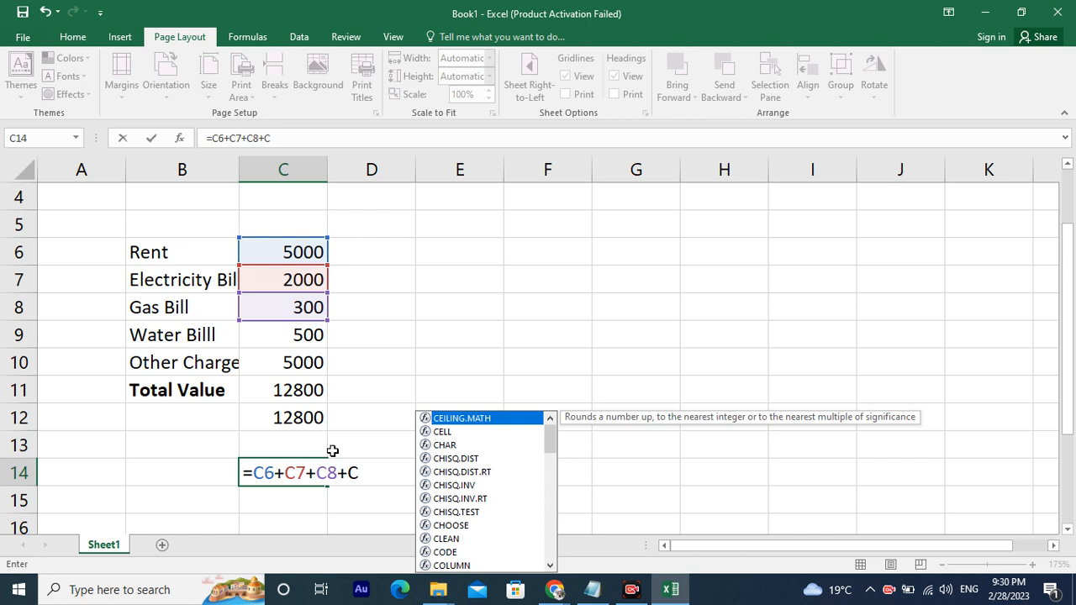
text(9+)
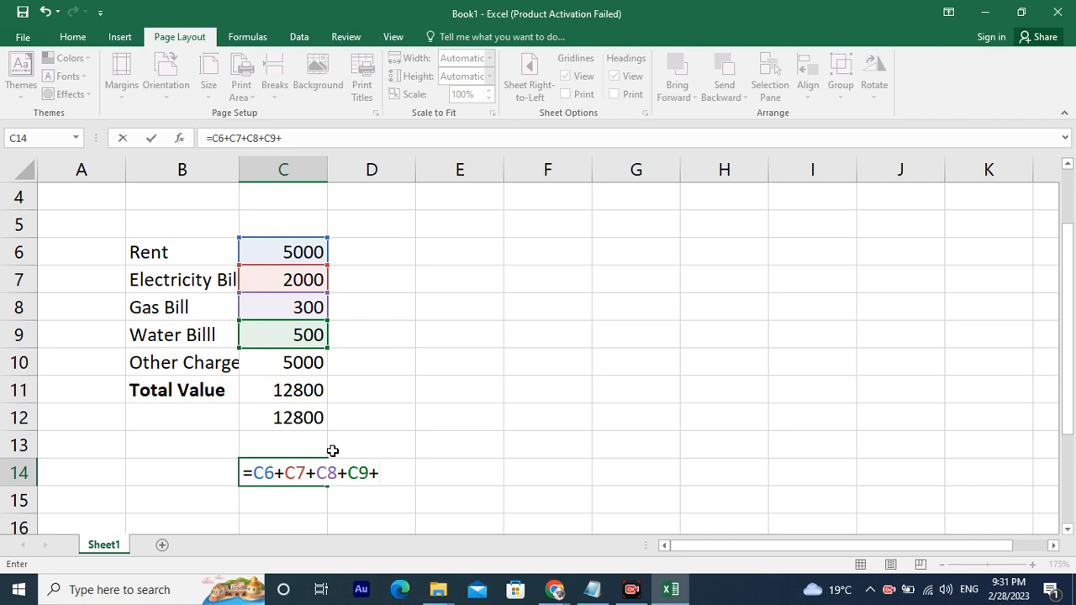
text(C)
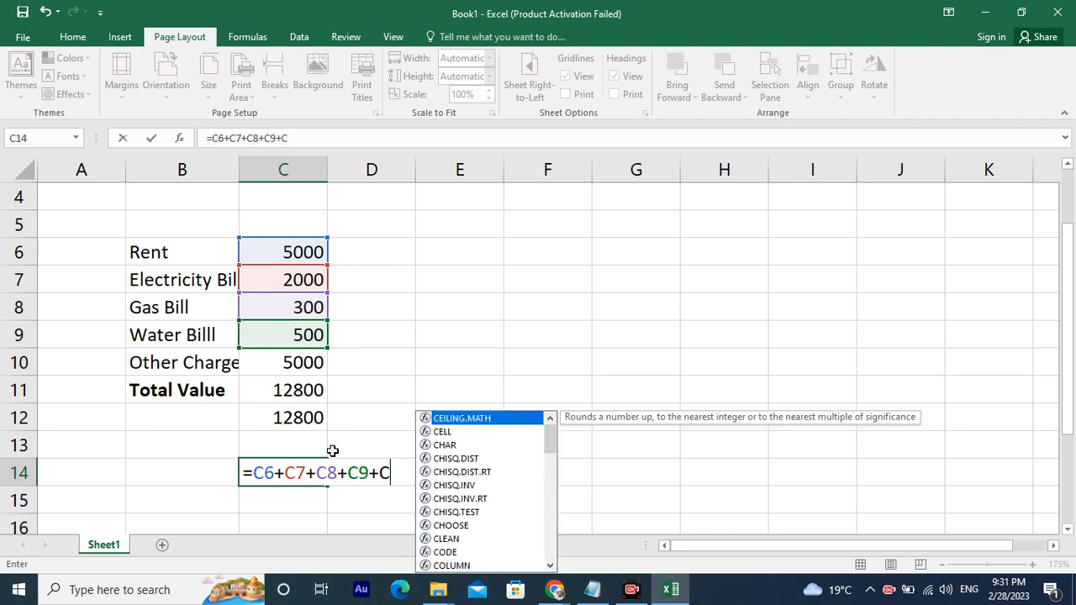
text(10)
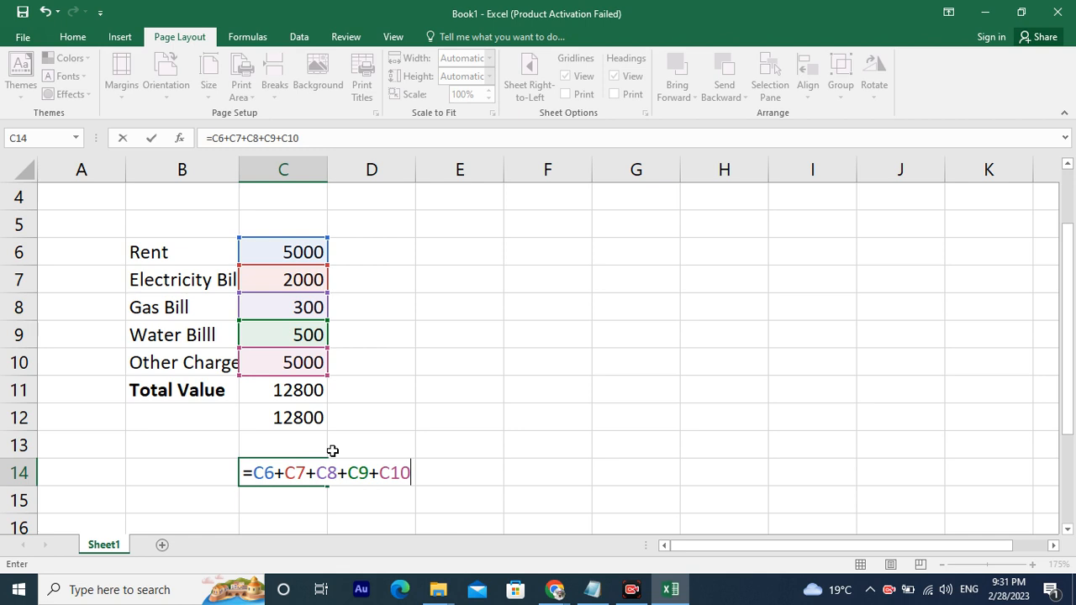
text(+C11)
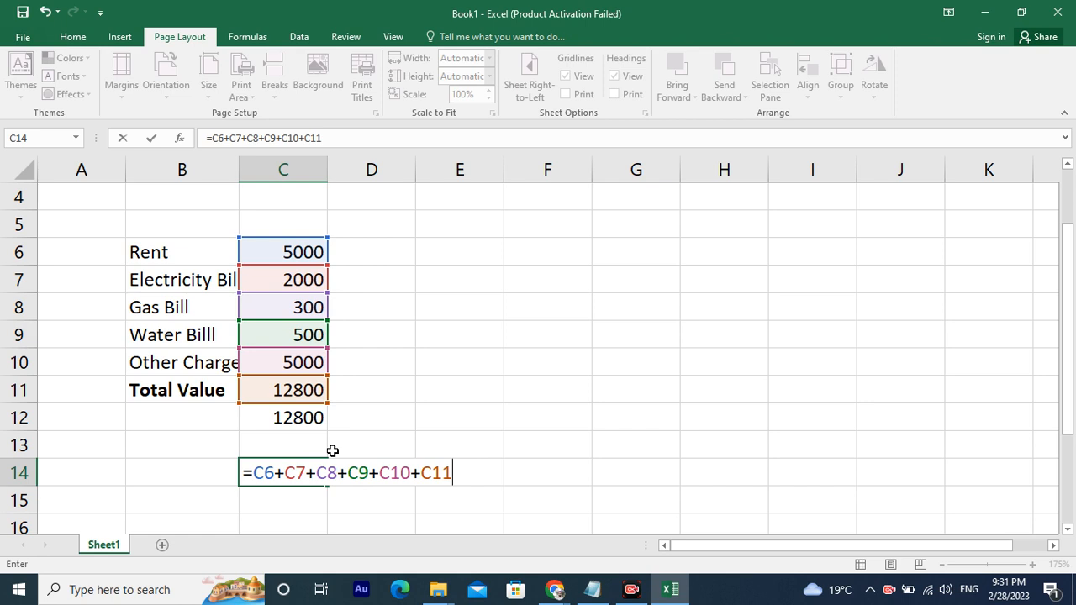
key(Return)
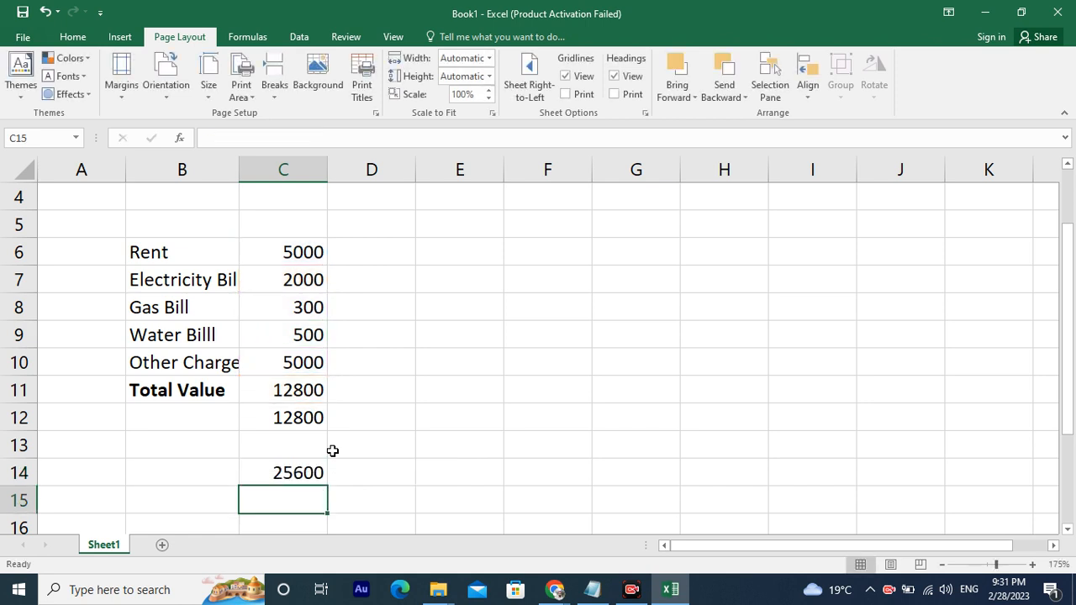
Check the formula in C14 against the cells it adds, C6 through C11.
click(377, 476)
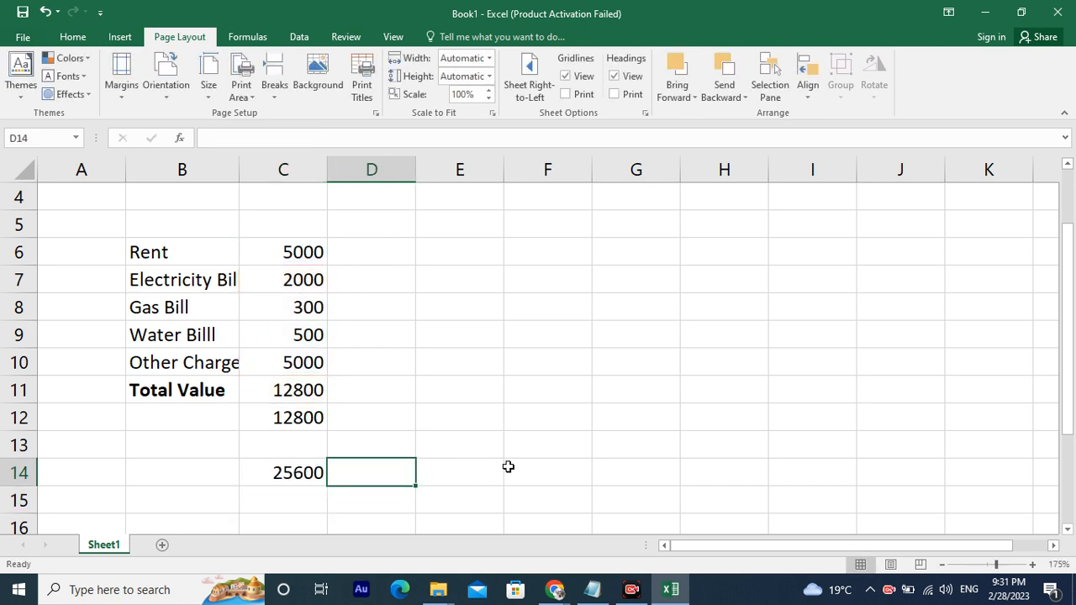
click(291, 478)
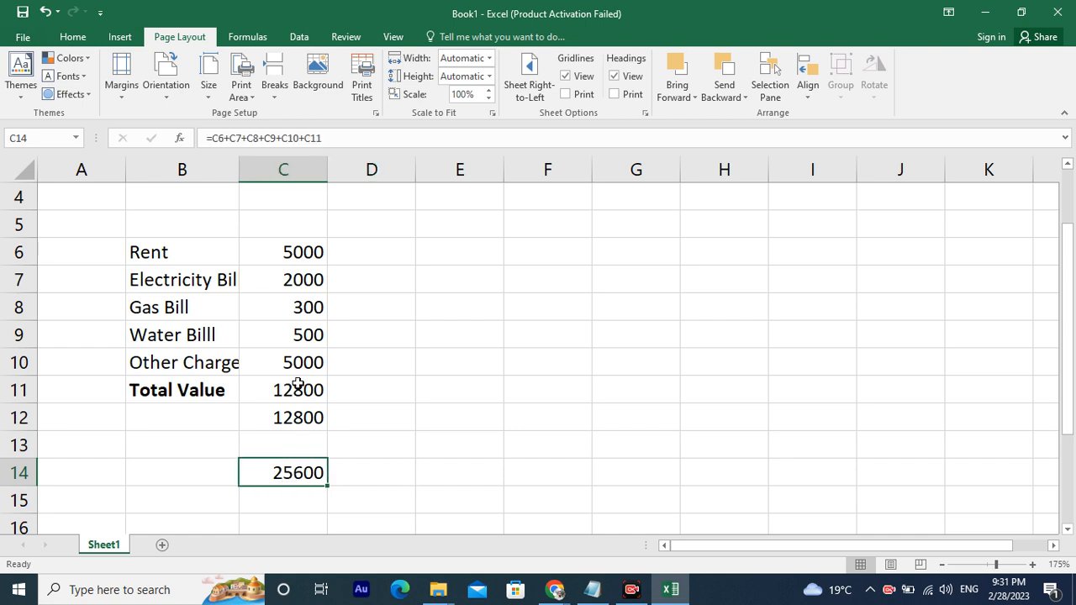
drag(301, 254, 307, 386)
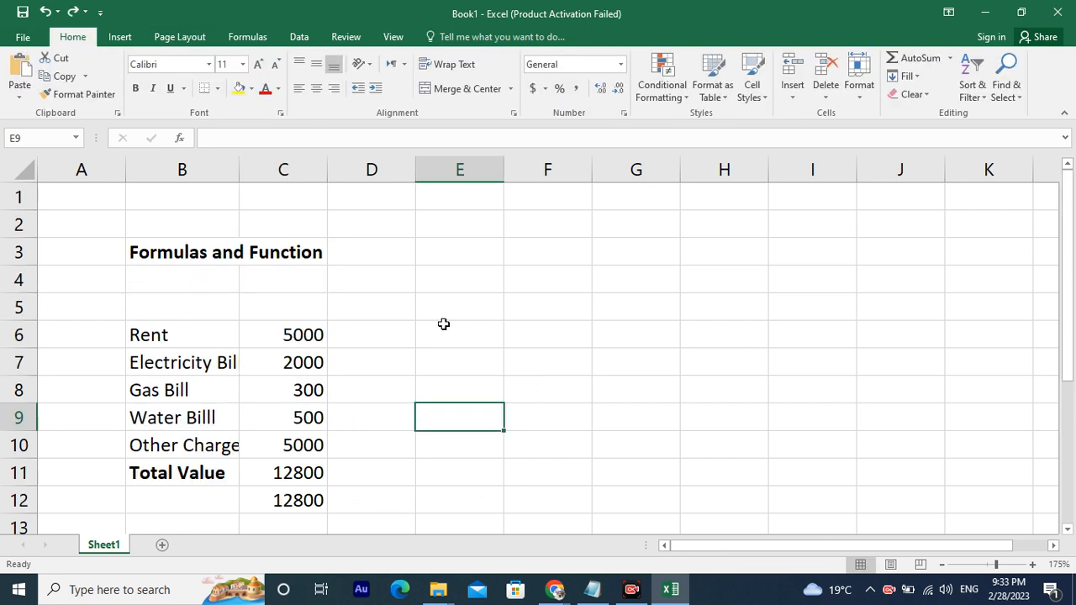
Select the empty block of cells E3:F4 beside the heading.
click(442, 324)
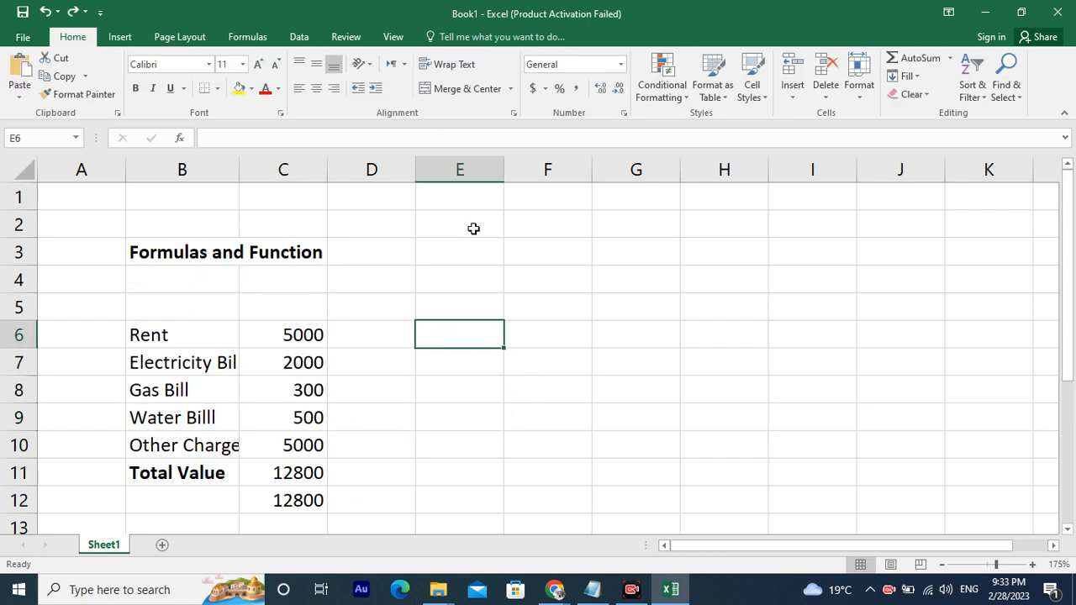
drag(435, 255, 524, 293)
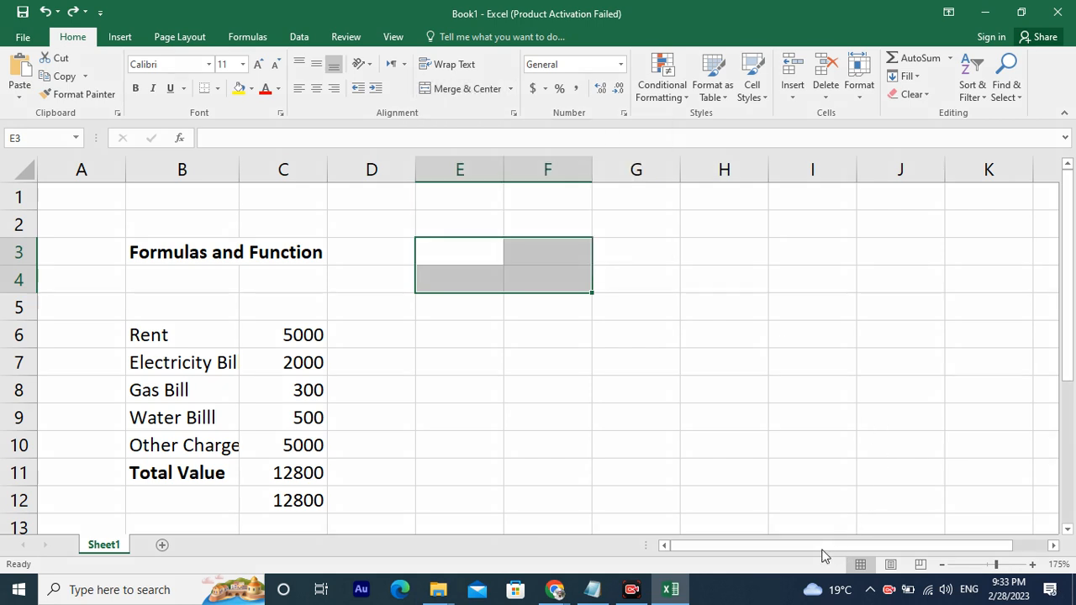
mouse_move(721, 426)
mouse_down()
mouse_move(512, 216)
mouse_move(478, 99)
mouse_up()
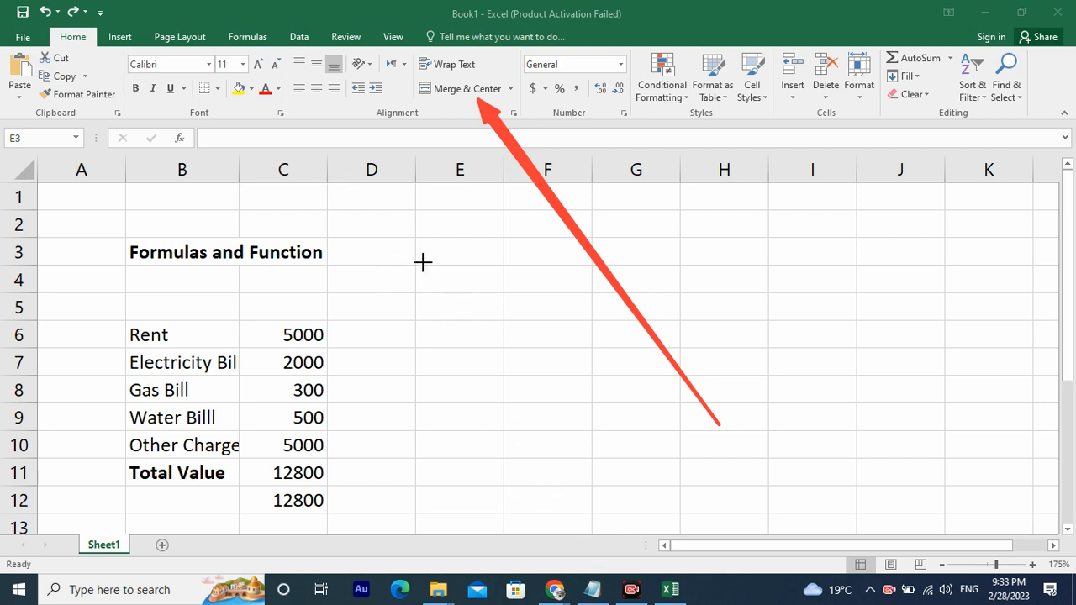
mouse_move(415, 265)
mouse_down()
mouse_move(557, 337)
mouse_move(532, 303)
mouse_move(525, 319)
mouse_up()
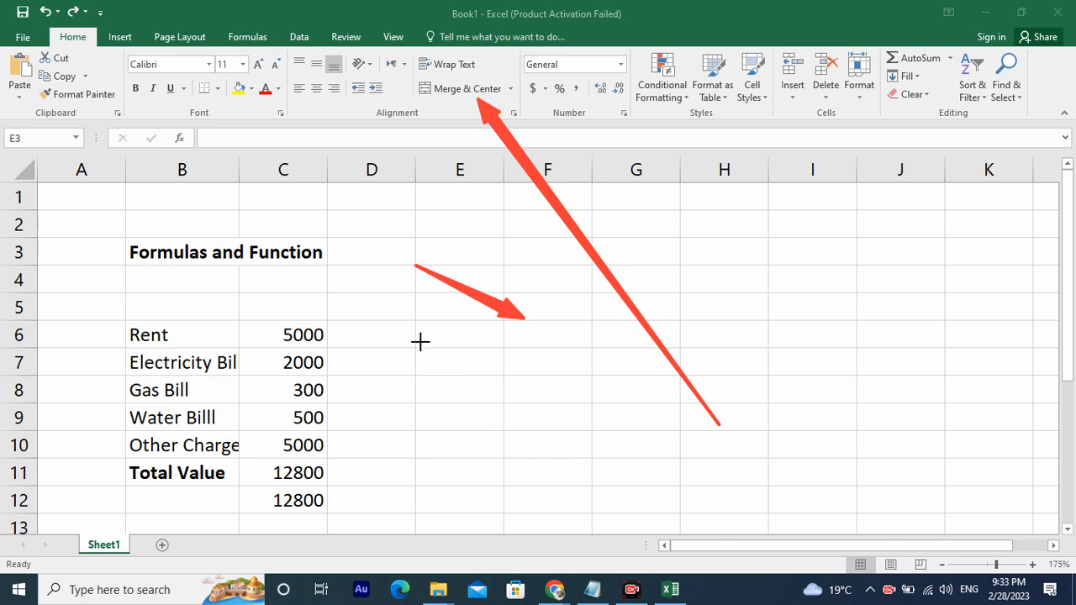
mouse_move(415, 348)
mouse_down()
mouse_move(553, 409)
mouse_move(586, 457)
mouse_move(591, 401)
mouse_up()
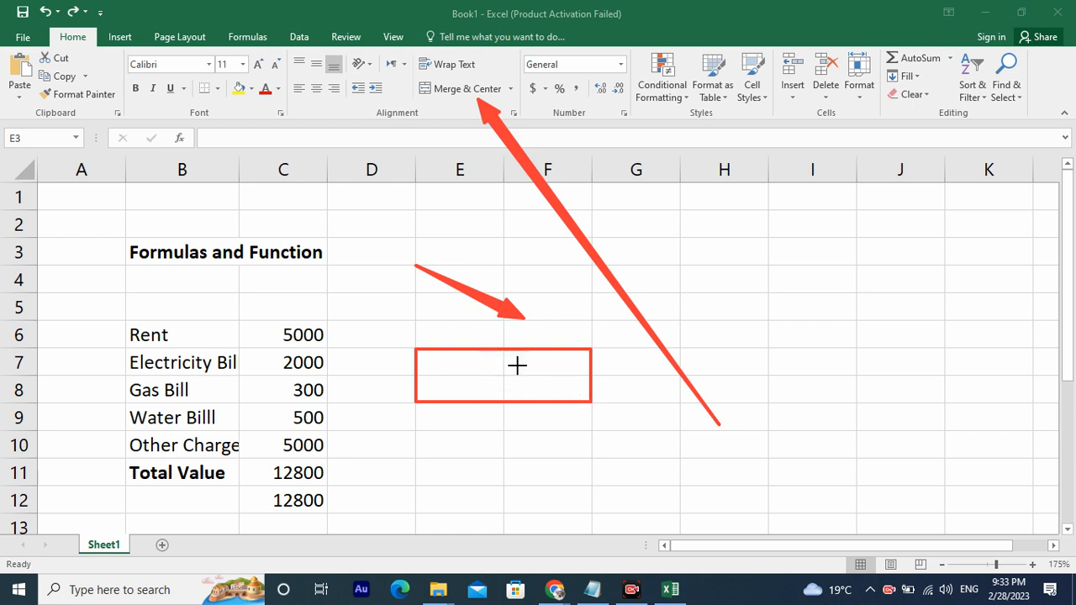
Merge and center the empty block E3:F4 into a single cell, then select the merged cell.
click(593, 561)
click(543, 336)
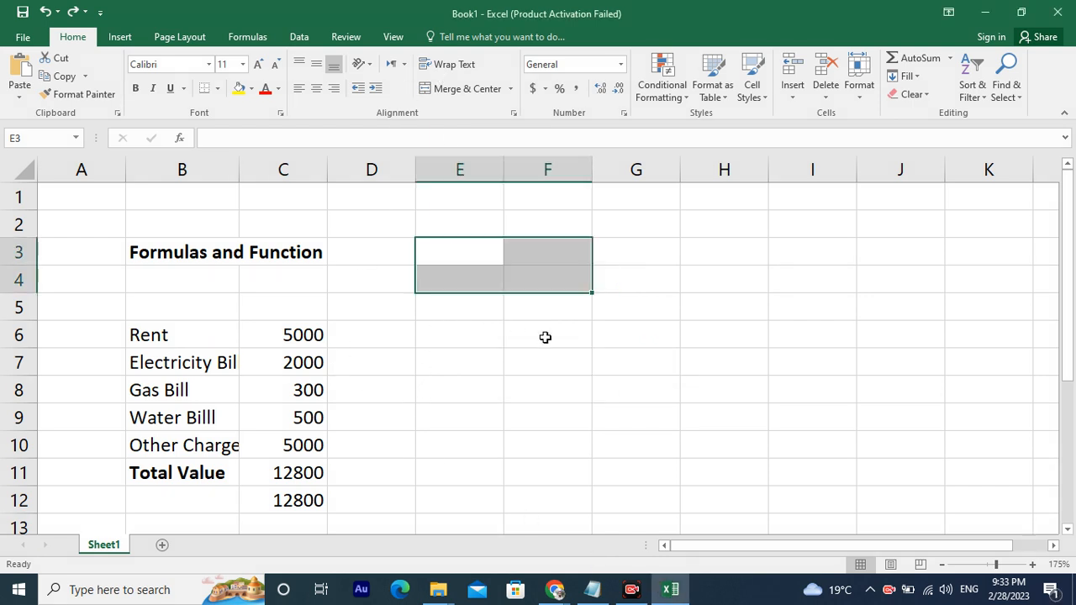
click(465, 91)
click(552, 353)
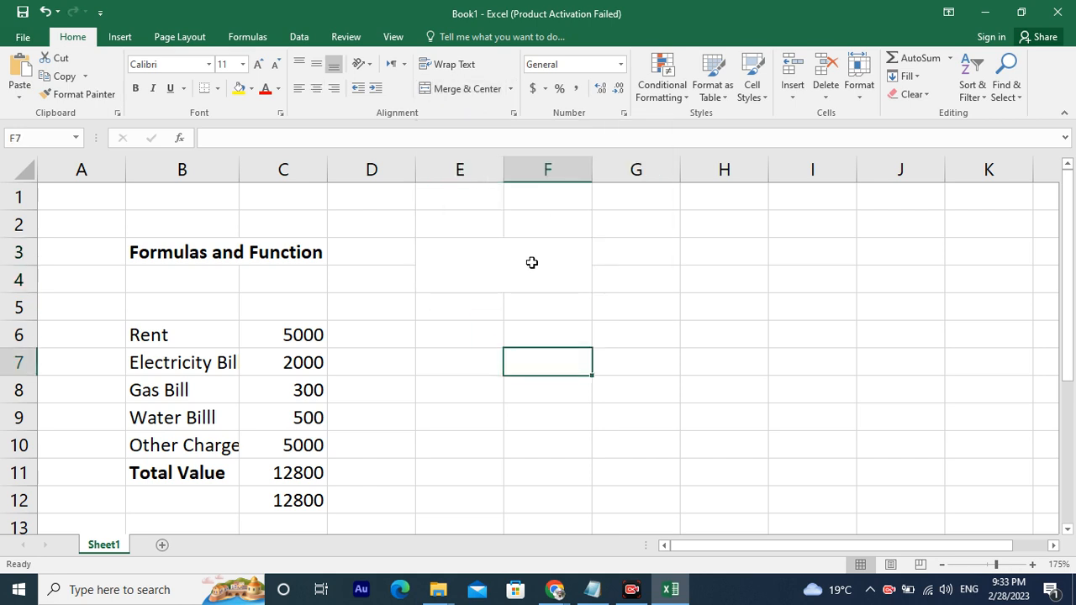
click(468, 258)
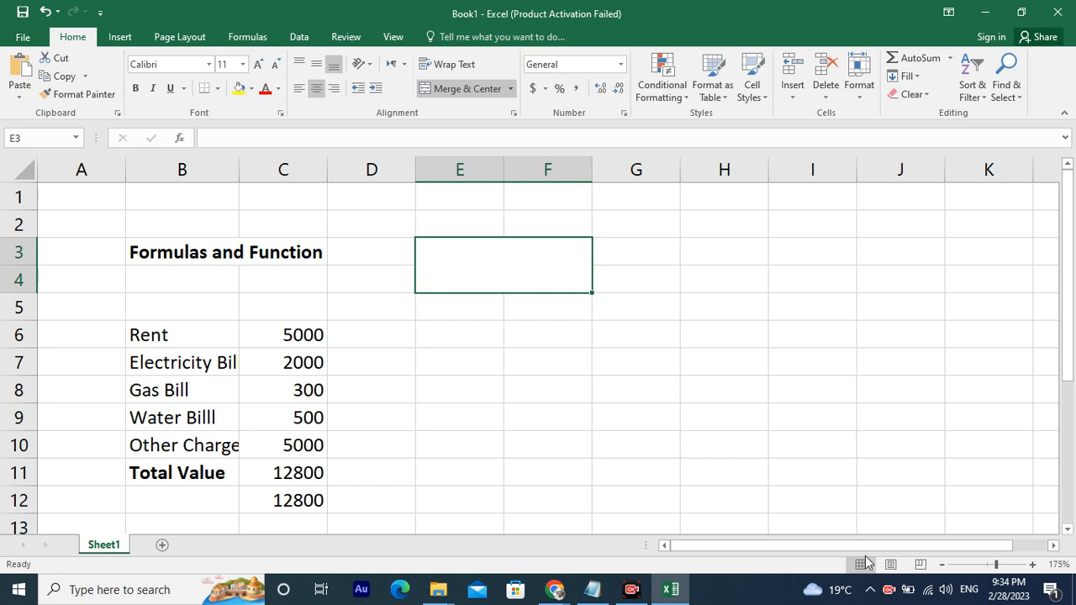
Move the heading "Formulas and Function" from B3 to B5, directly above the expense list.
key(Left)
key(Left)
key(Left)
key(ctrl+c)
click(471, 389)
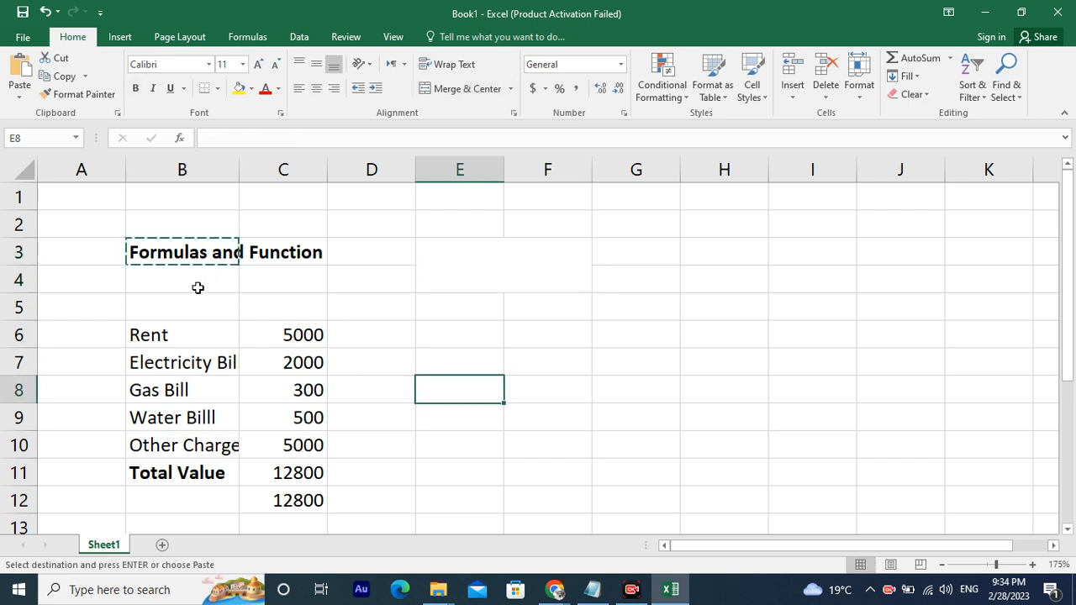
click(176, 245)
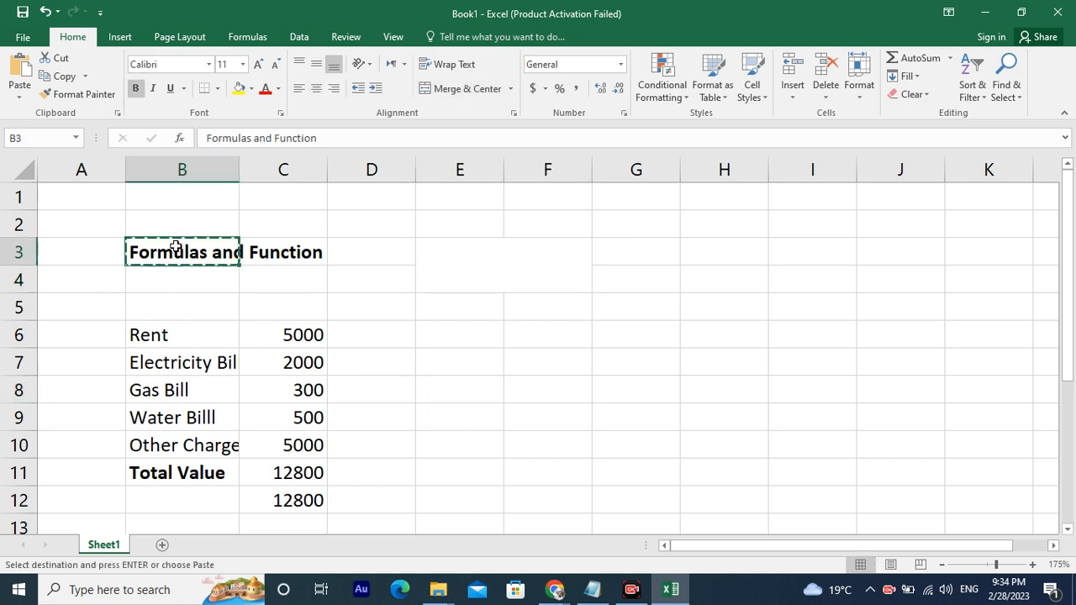
click(181, 309)
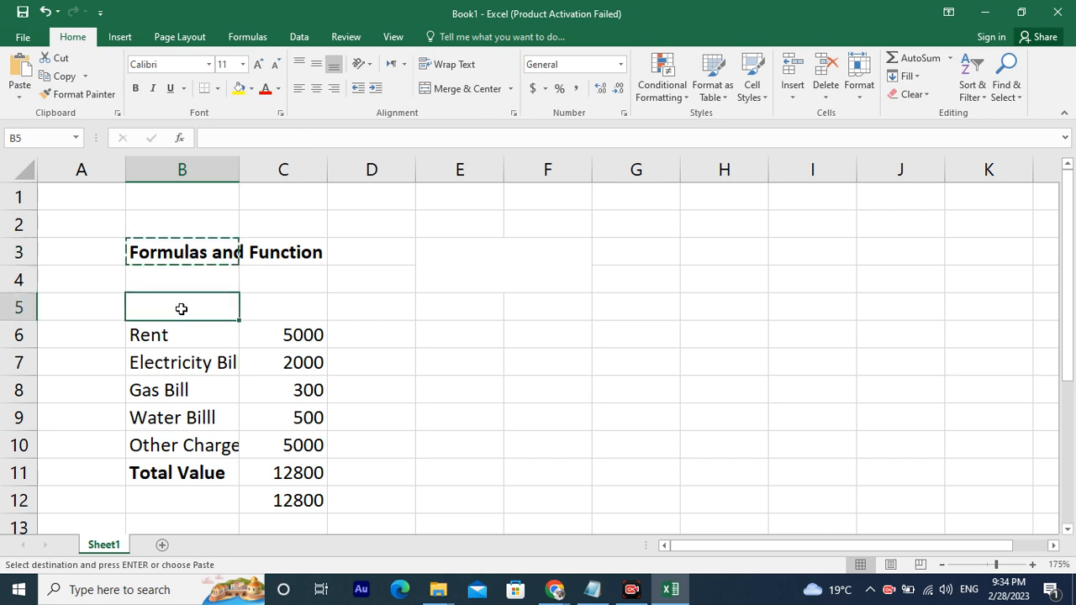
key(Return)
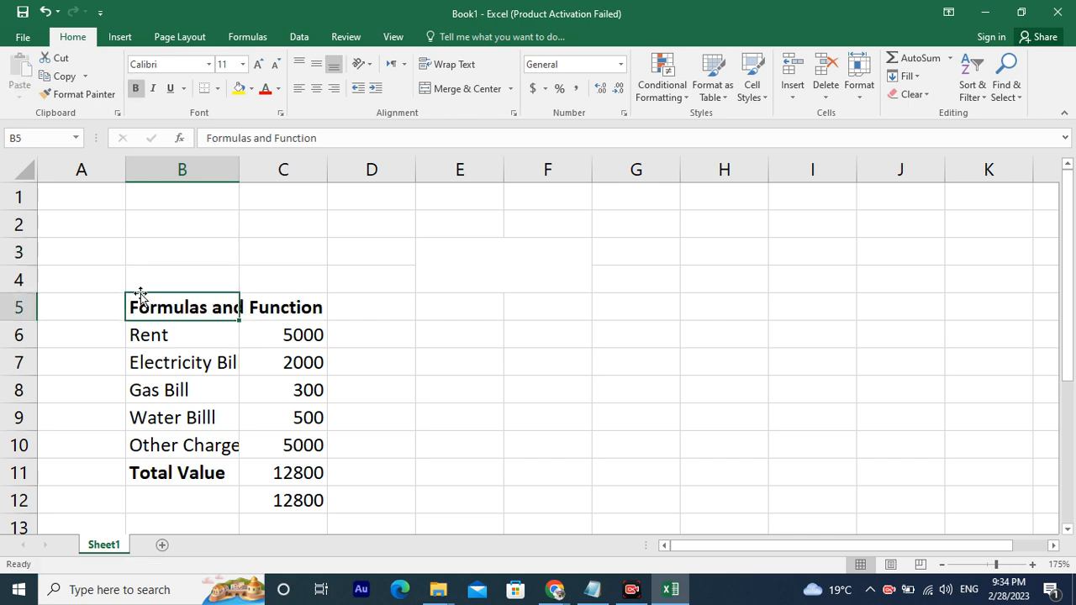
Apply All Borders to the expense table in B5:C12.
click(106, 305)
drag(160, 313, 321, 501)
scroll(328, 428, down, 3)
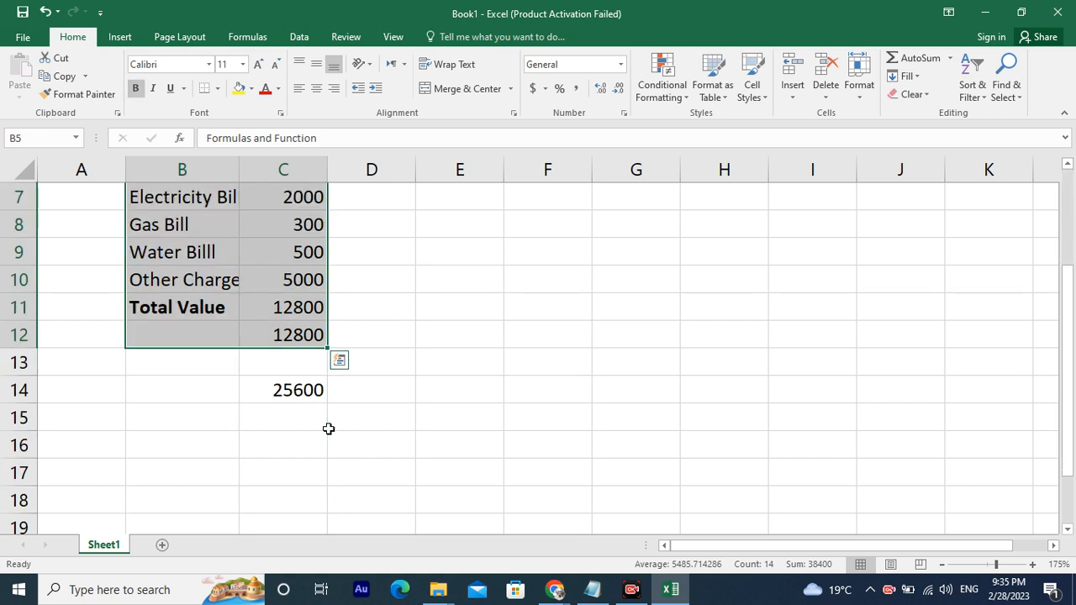
scroll(252, 255, up, 3)
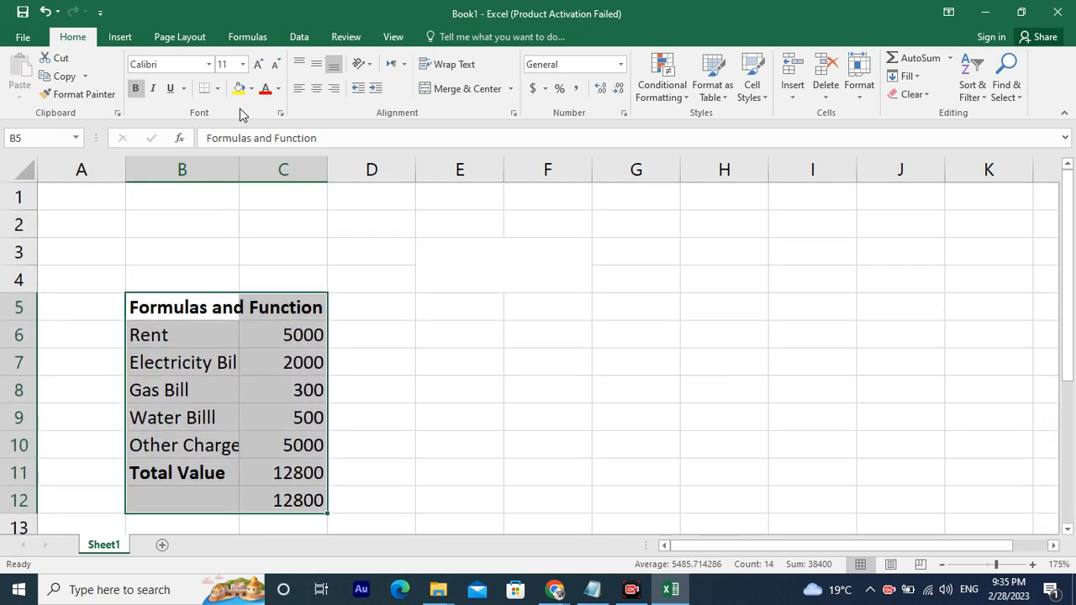
click(217, 89)
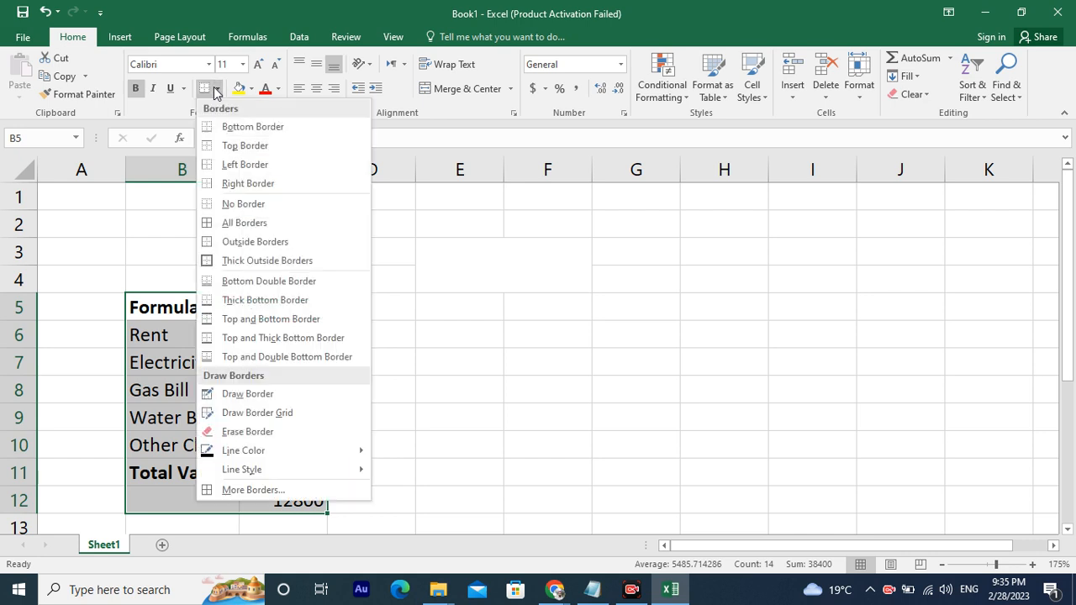
click(245, 222)
Merge and center the heading "Formulas and Function" across B5:C5.
click(250, 311)
click(225, 307)
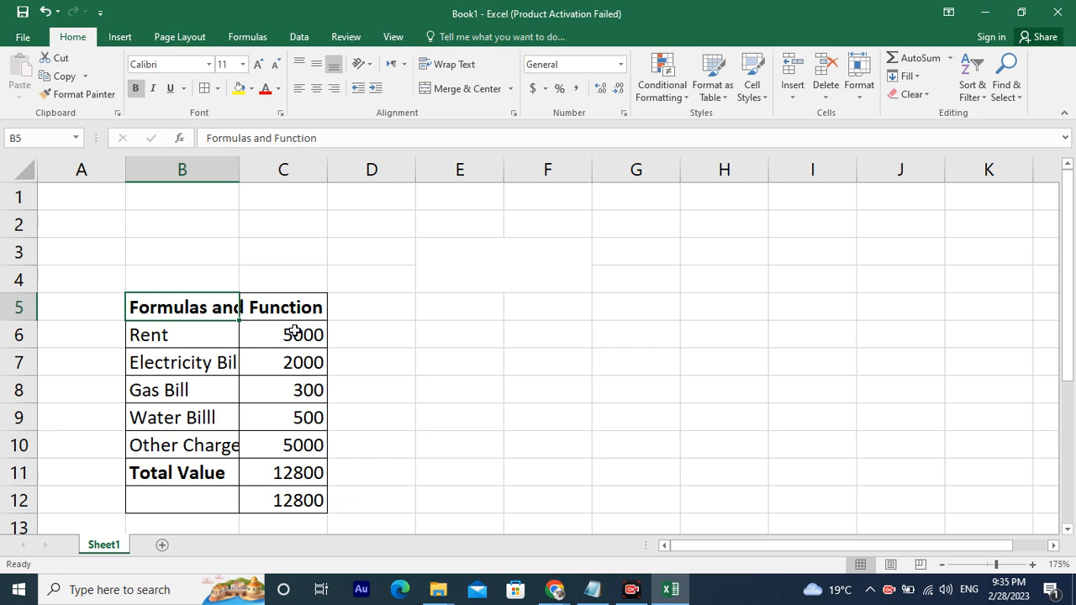
drag(294, 331, 294, 329)
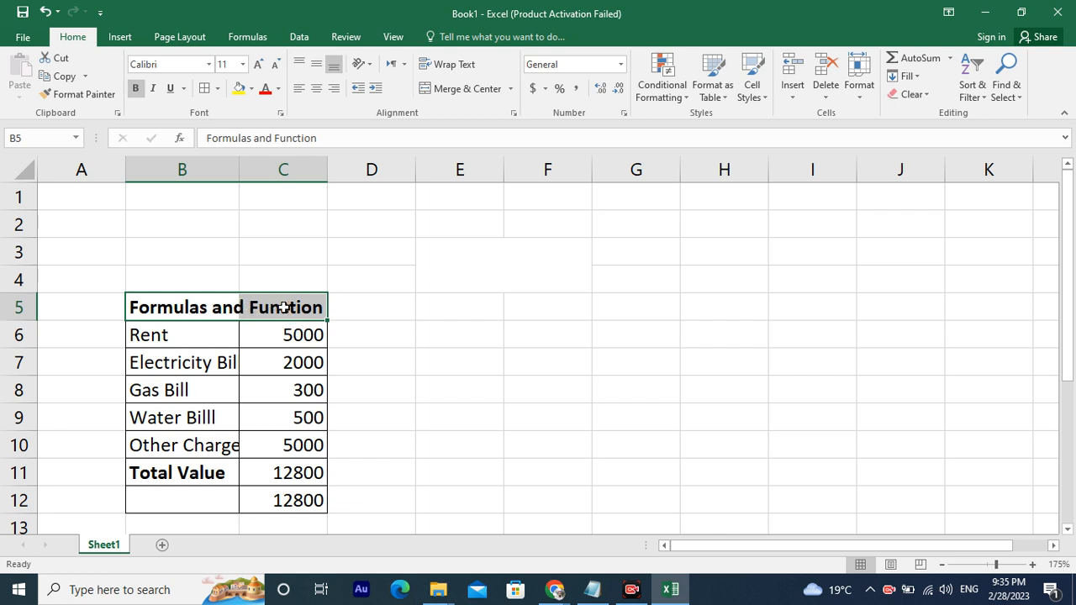
click(448, 89)
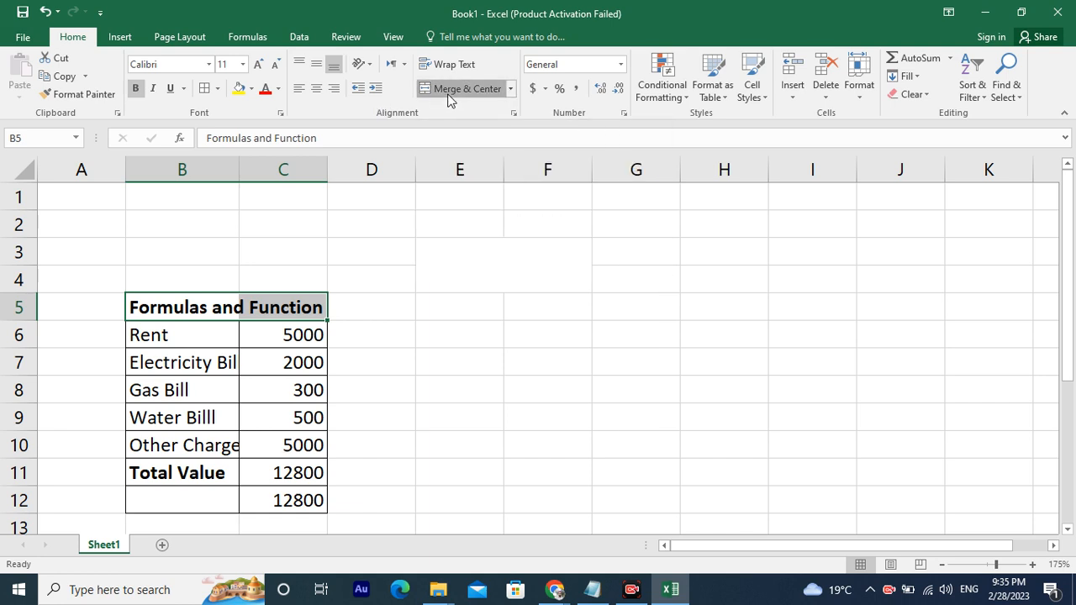
click(236, 359)
click(243, 312)
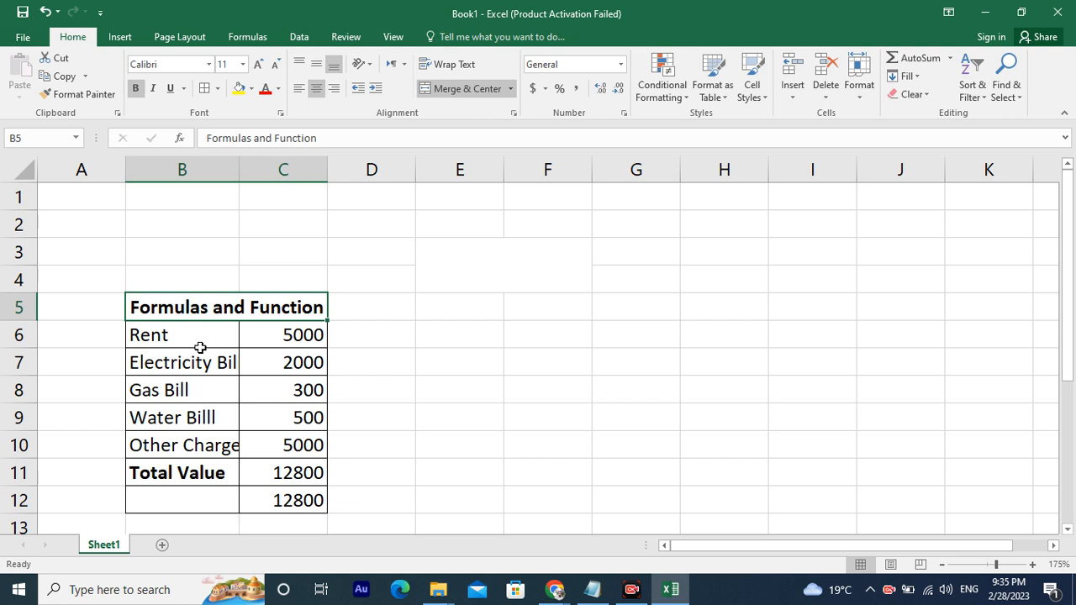
Enter the numbers 1 in F6 and 2 in F7.
scroll(313, 424, down, 1)
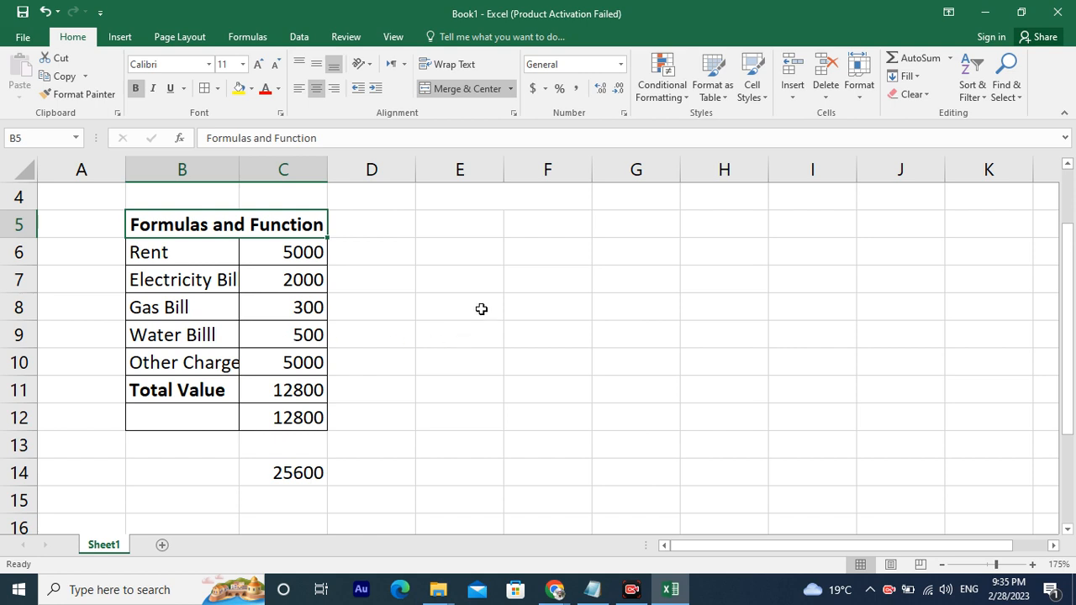
click(549, 242)
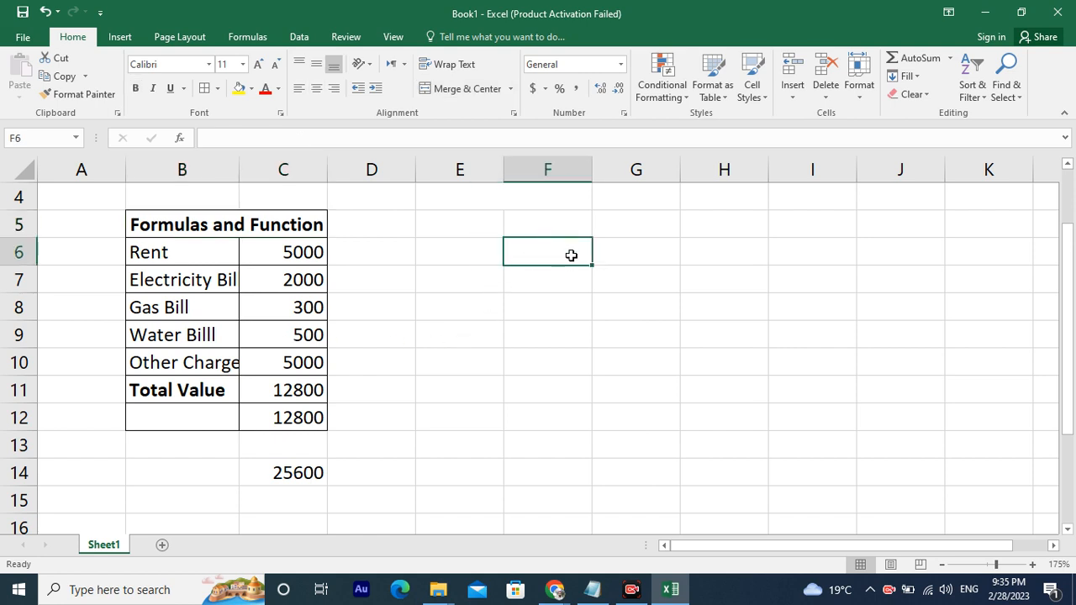
text(1)
key(Return)
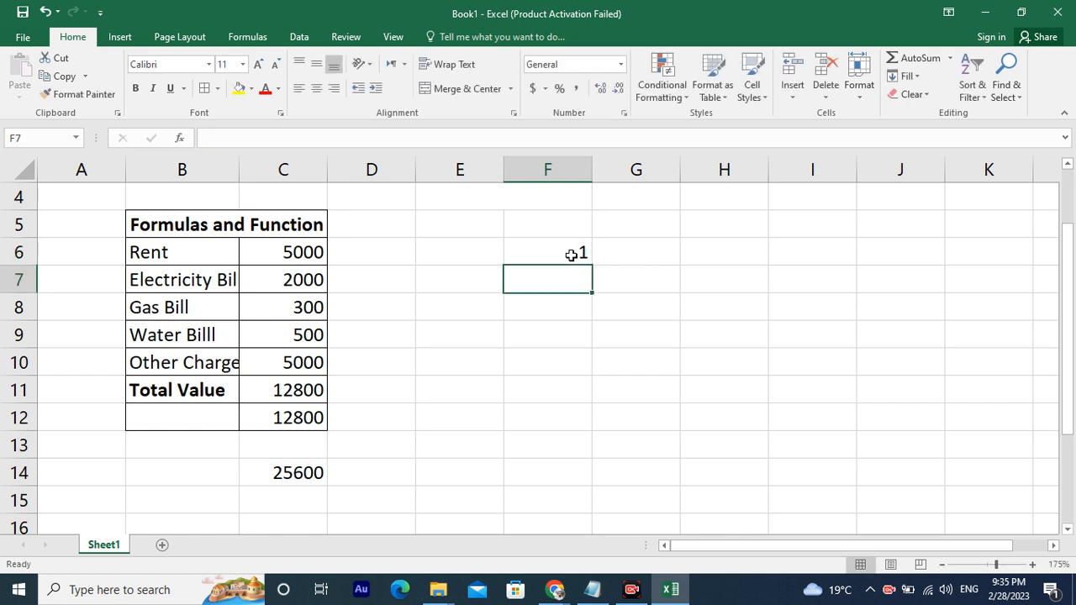
text(2)
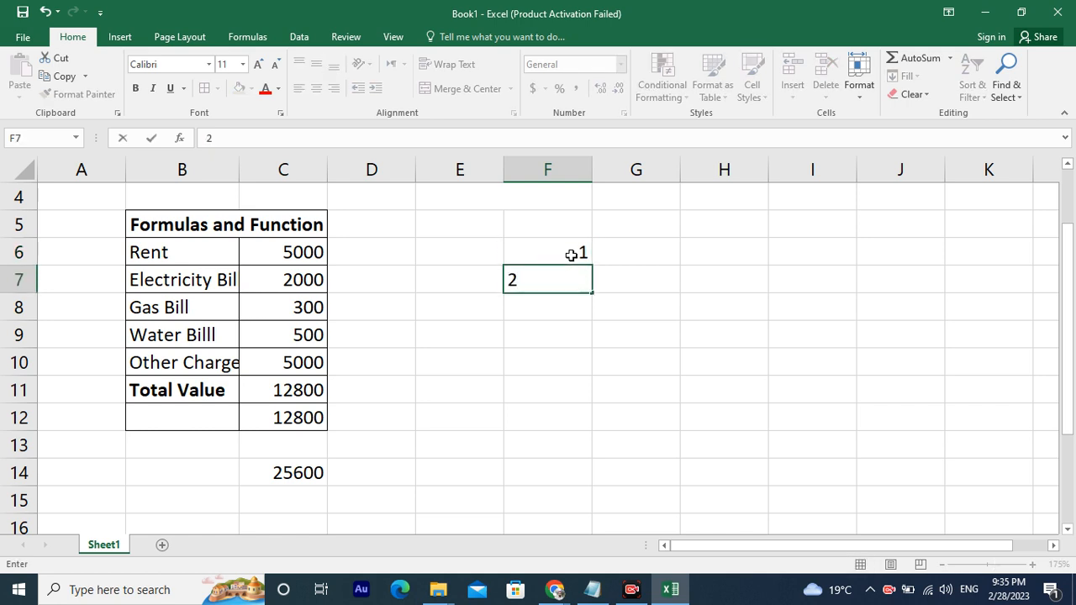
key(Return)
Fill the single value in F6 down over F7.
click(580, 252)
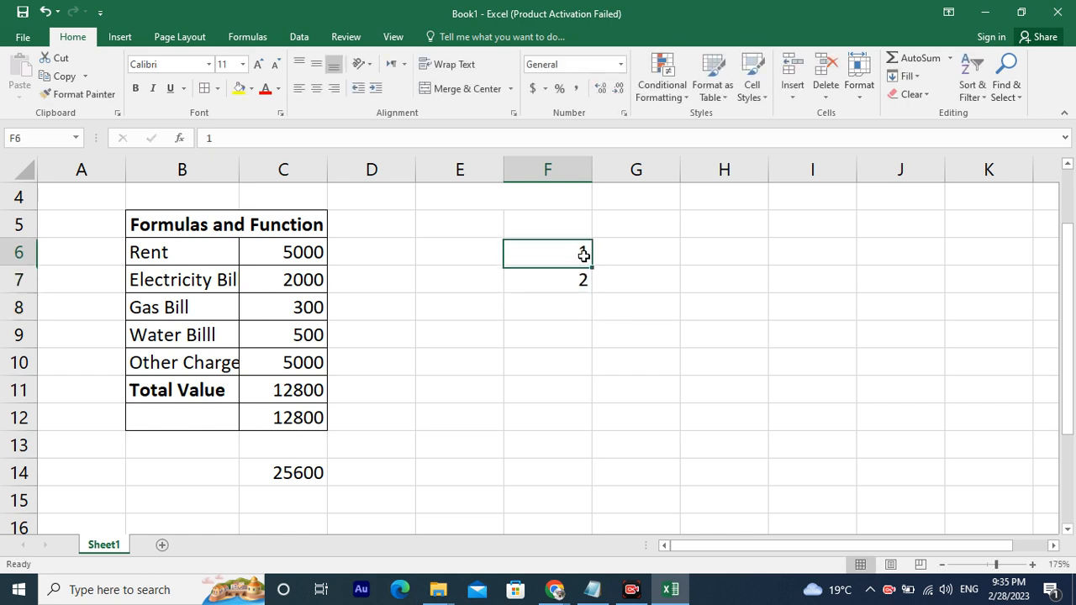
drag(592, 266, 593, 286)
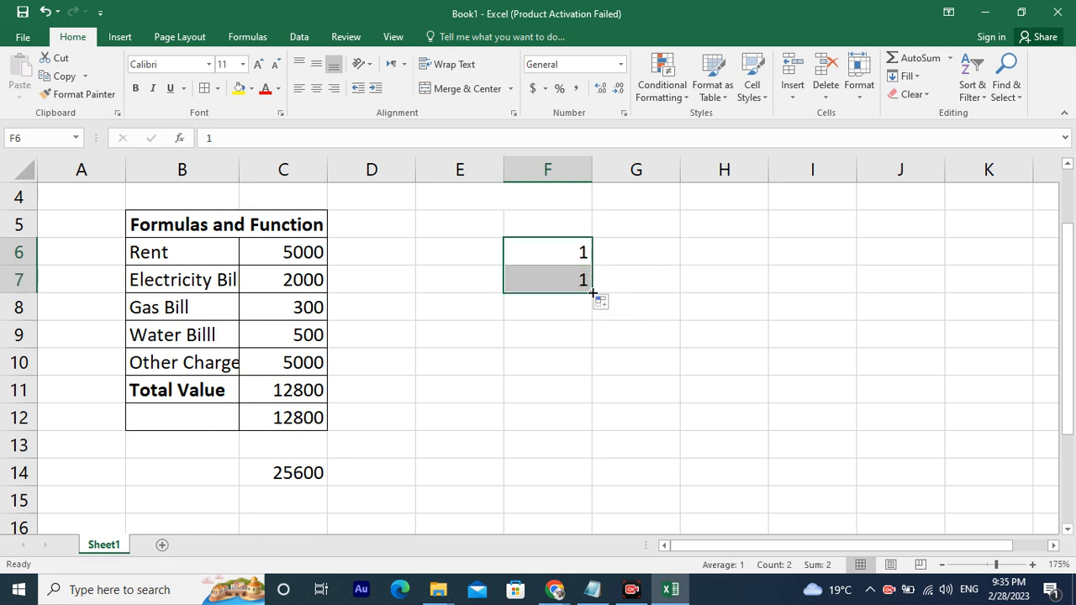
click(621, 270)
Enter 1 in G6 and fill that single value down column G to G13.
click(628, 255)
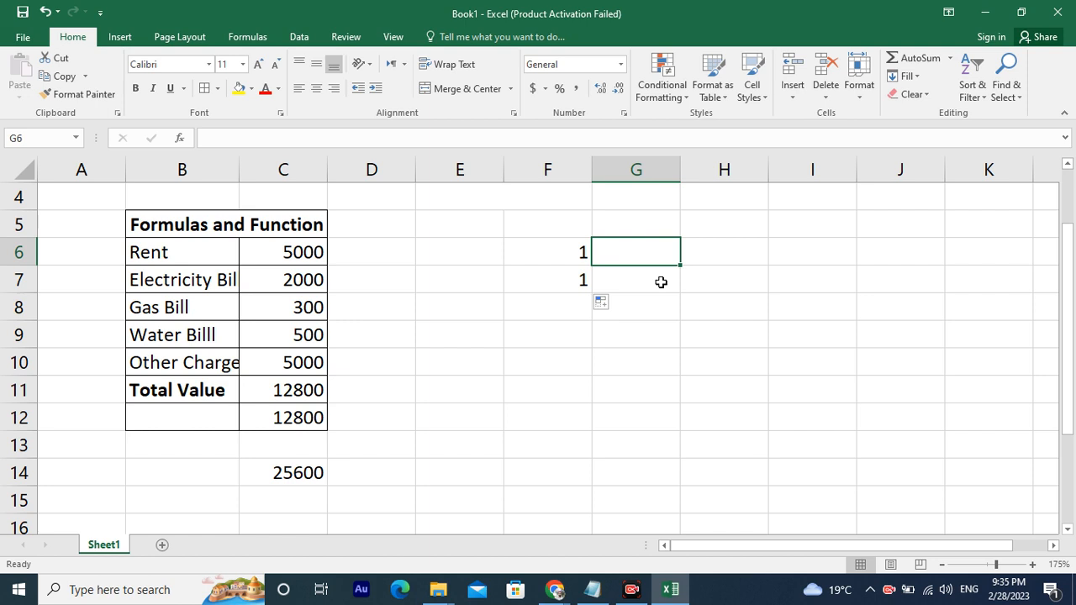
text(1)
key(Return)
click(670, 254)
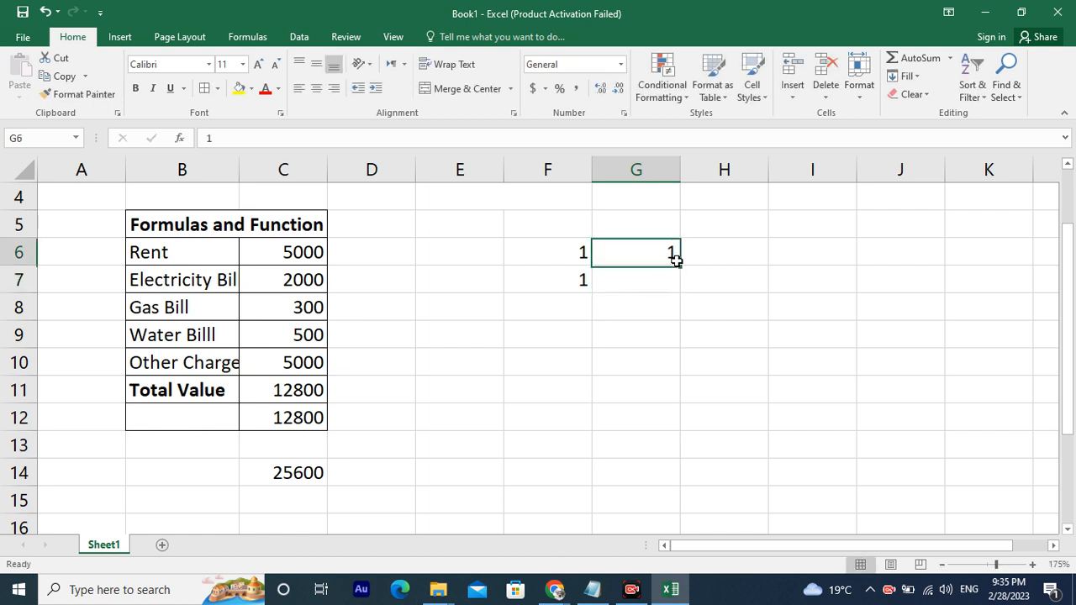
drag(680, 266, 656, 450)
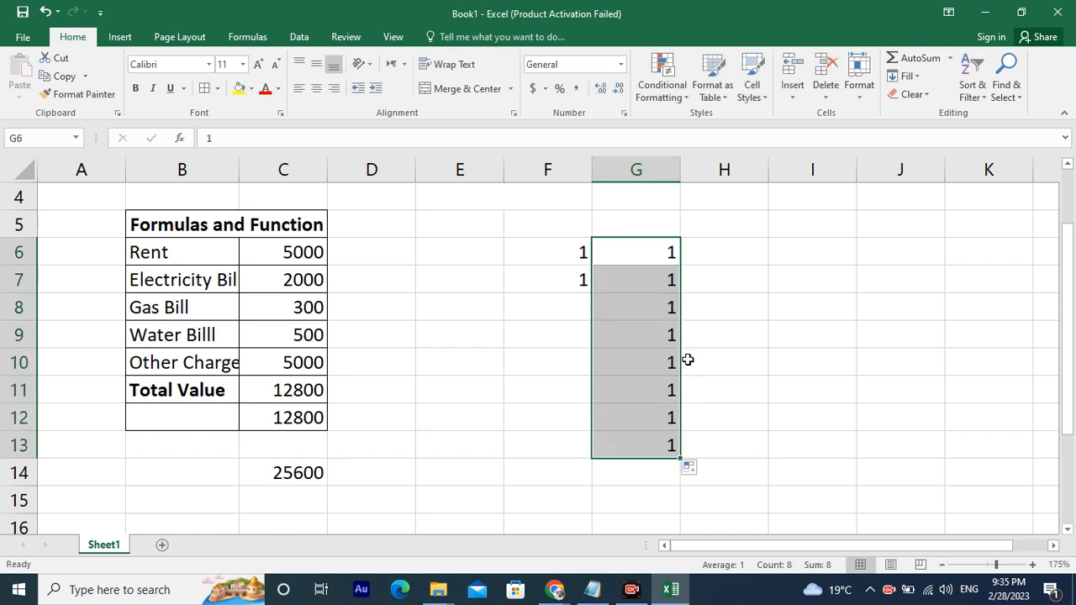
Enter the series starting numbers 1 in E6 and 2 in E7.
click(433, 321)
click(448, 247)
text(1)
key(Return)
text(2)
key(Return)
key(Up)
Extend the number series that starts in E6:E7 down column E to E22 and look over the filled cells.
click(476, 251)
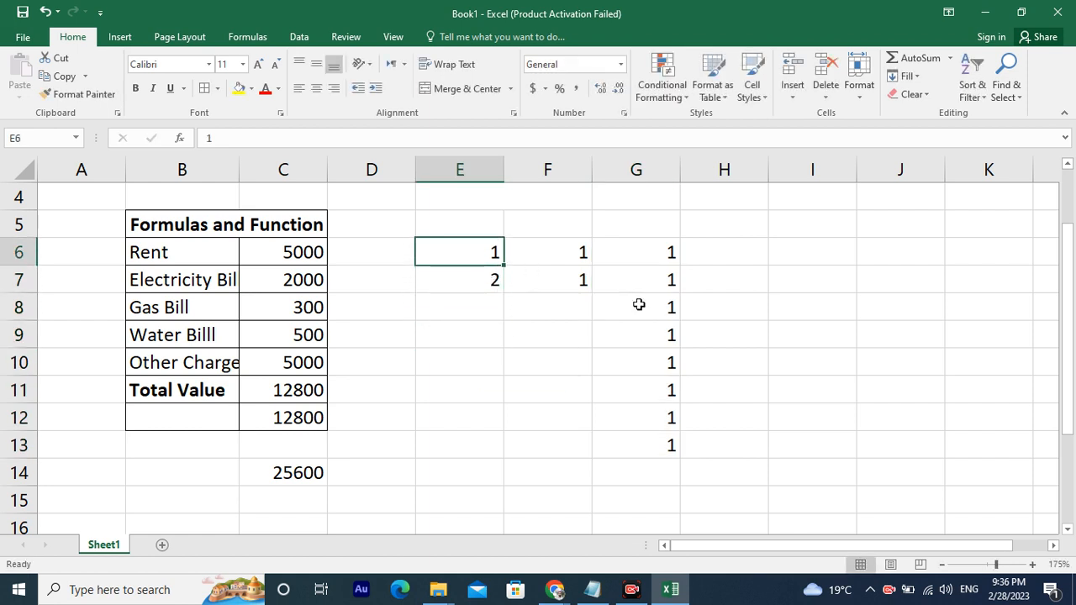
key(shift+Down)
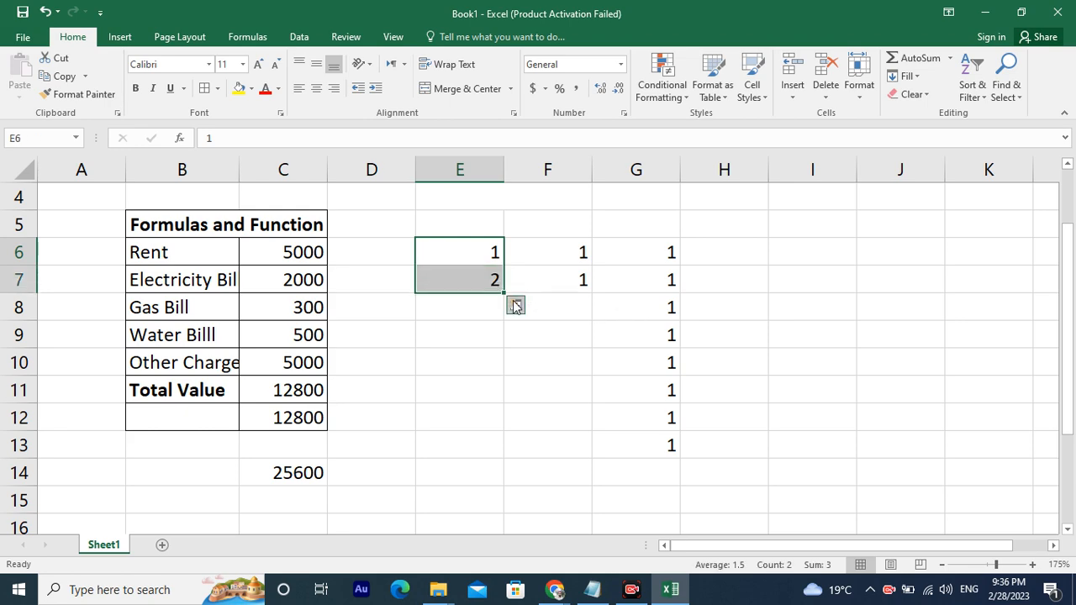
drag(506, 292, 493, 483)
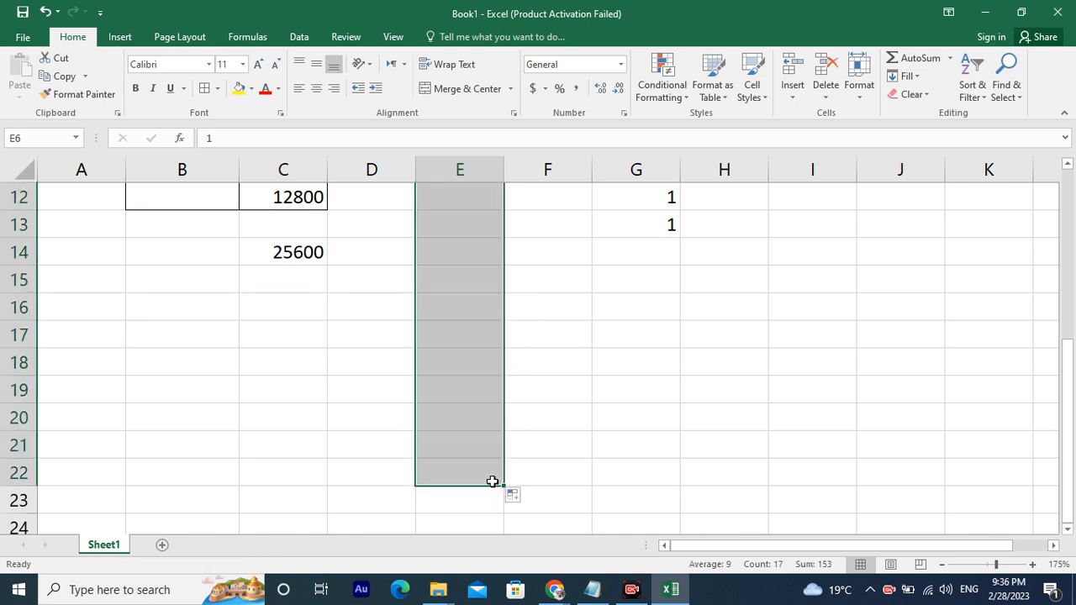
scroll(494, 458, up, 4)
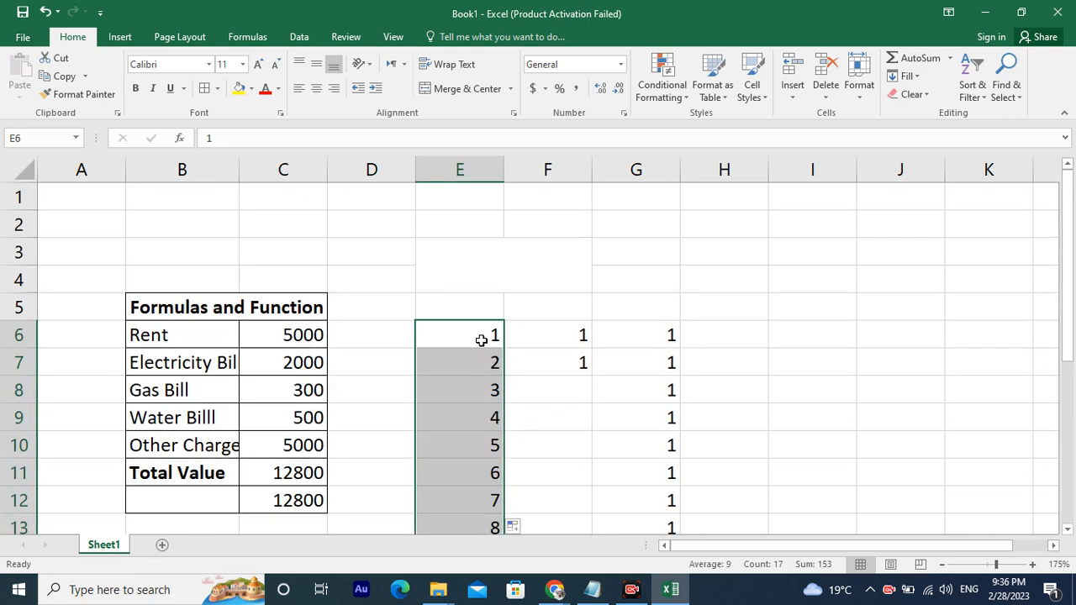
scroll(471, 443, down, 3)
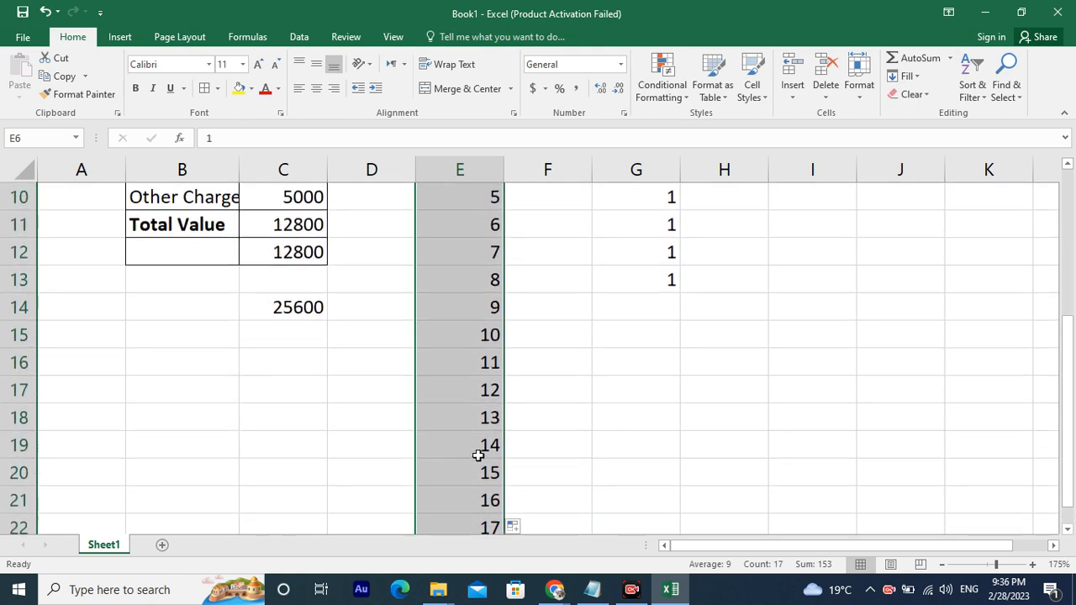
scroll(479, 449, down, 3)
scroll(488, 291, down, 1)
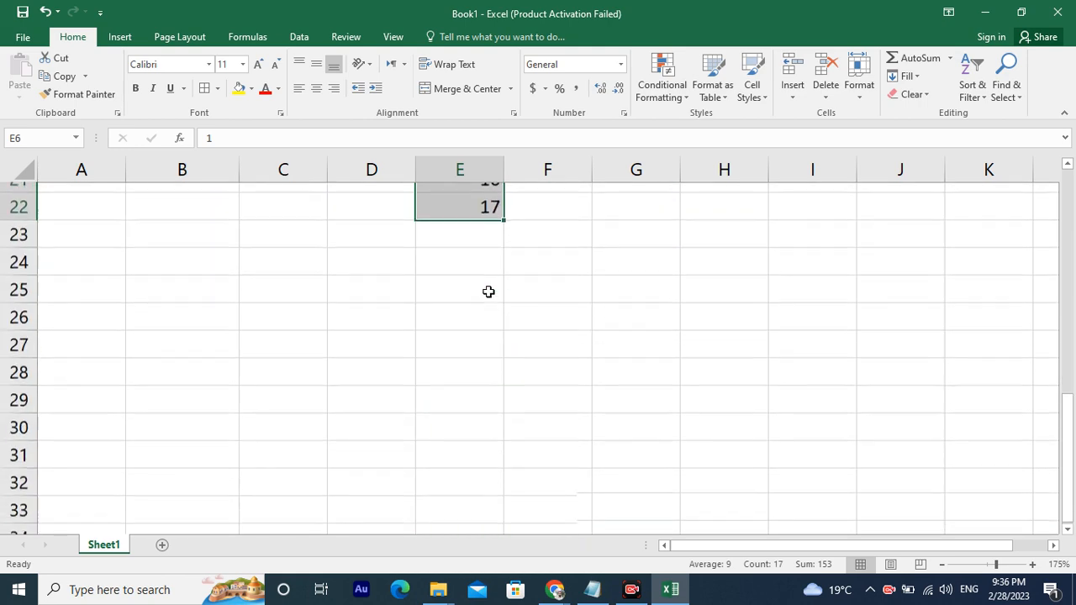
scroll(490, 289, up, 7)
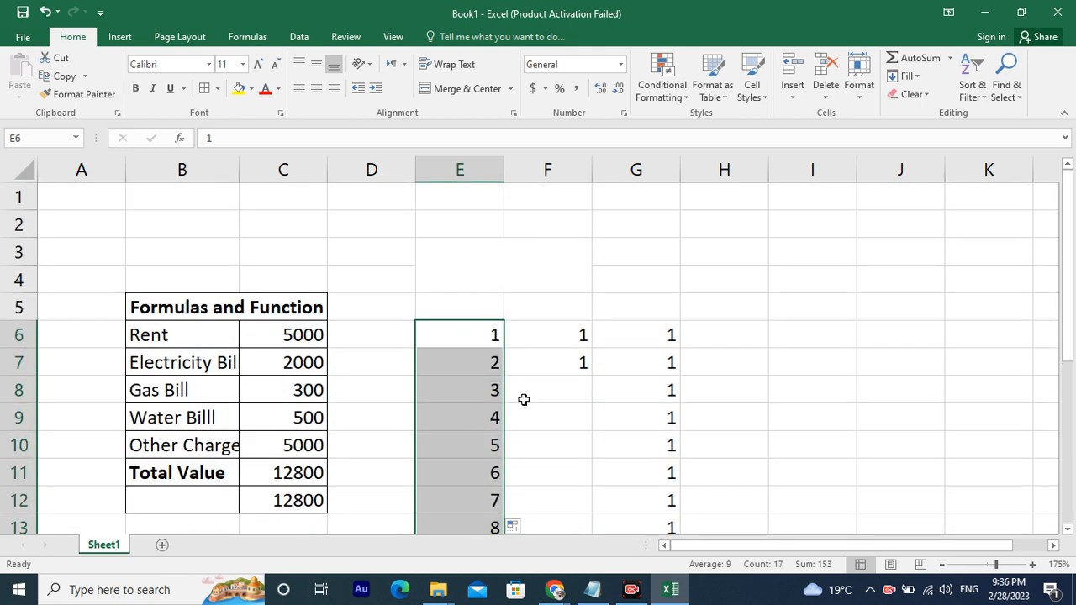
scroll(776, 266, down, 1)
scroll(768, 312, up, 1)
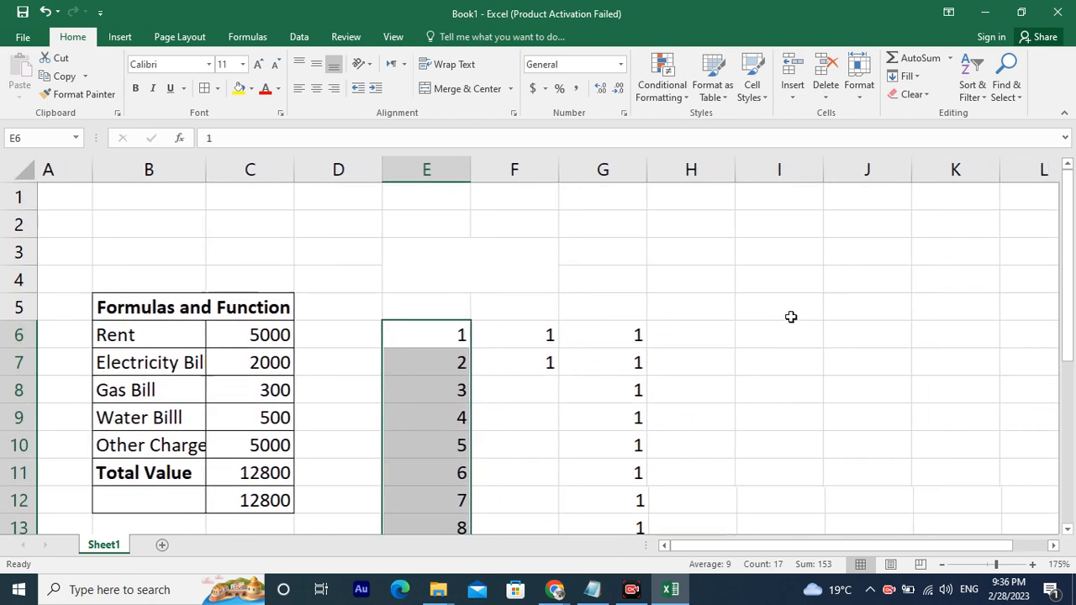
Enter the numbers 1 in I3 and 2 in I4.
click(793, 284)
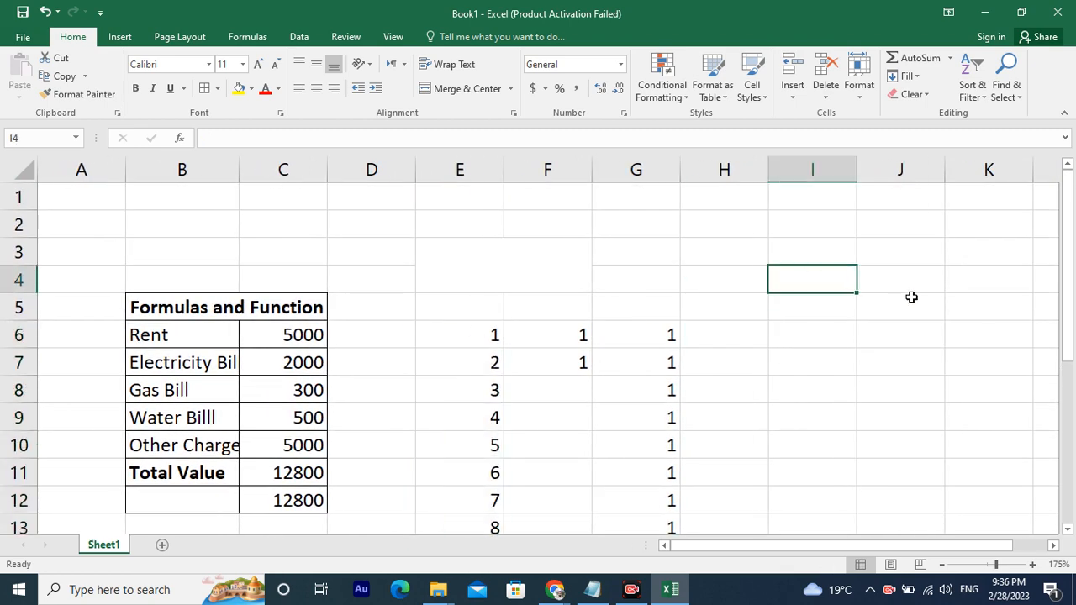
key(Up)
text(1)
key(Return)
text(2)
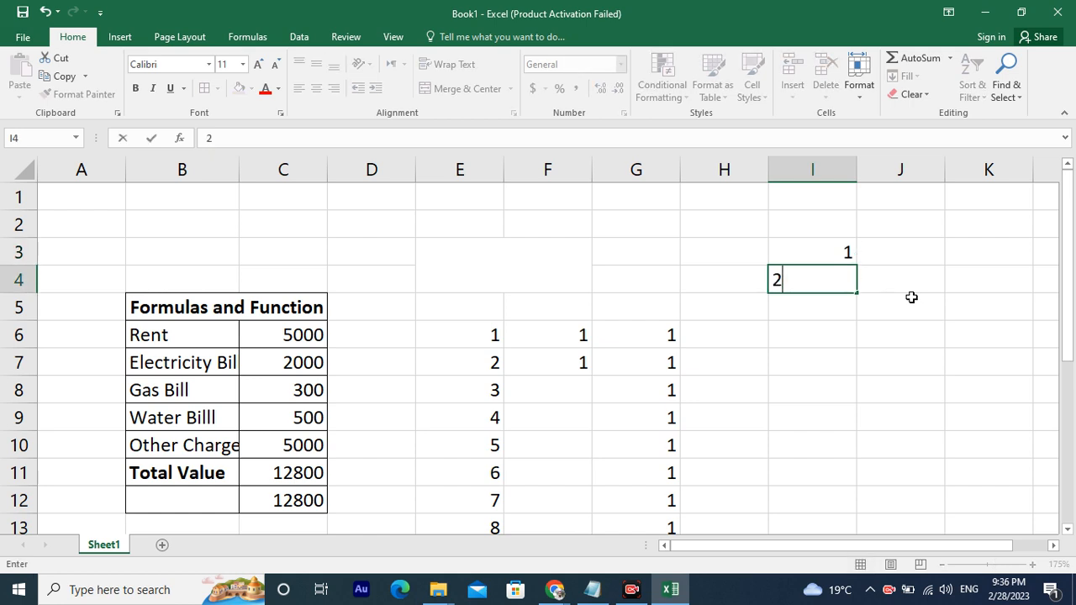
key(Return)
Extend the number series that starts in I3:I4 down column I to I12 and look over the filled cells.
key(Up)
key(Up)
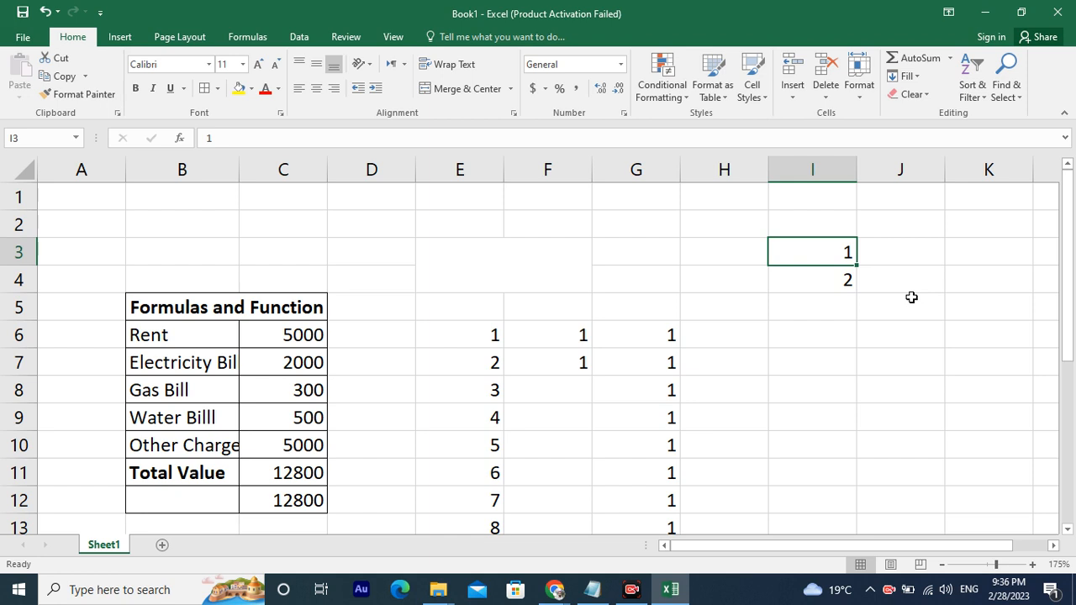
key(shift+Down)
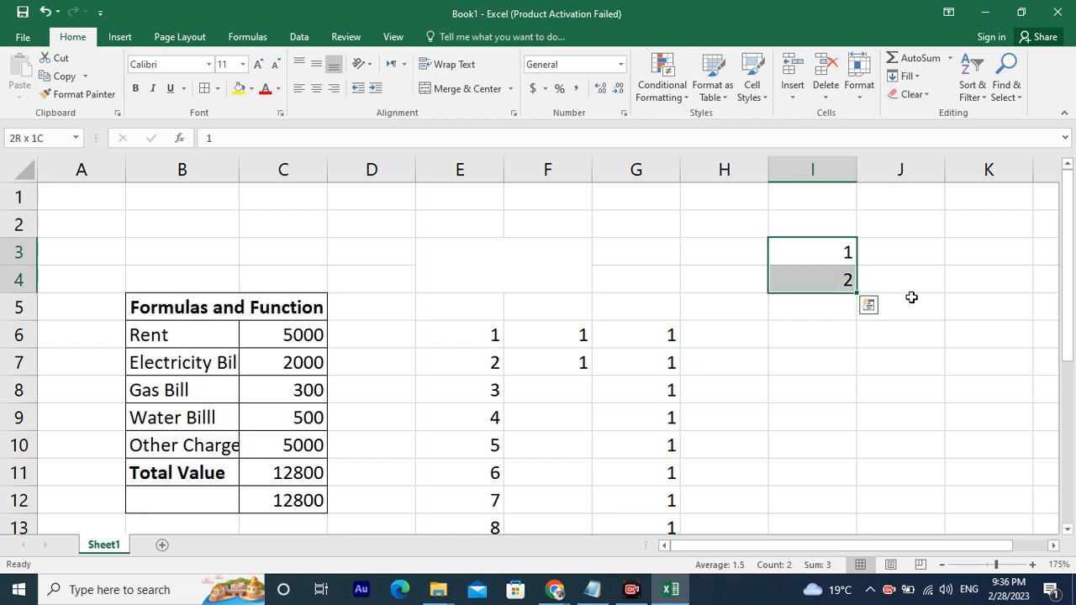
click(896, 333)
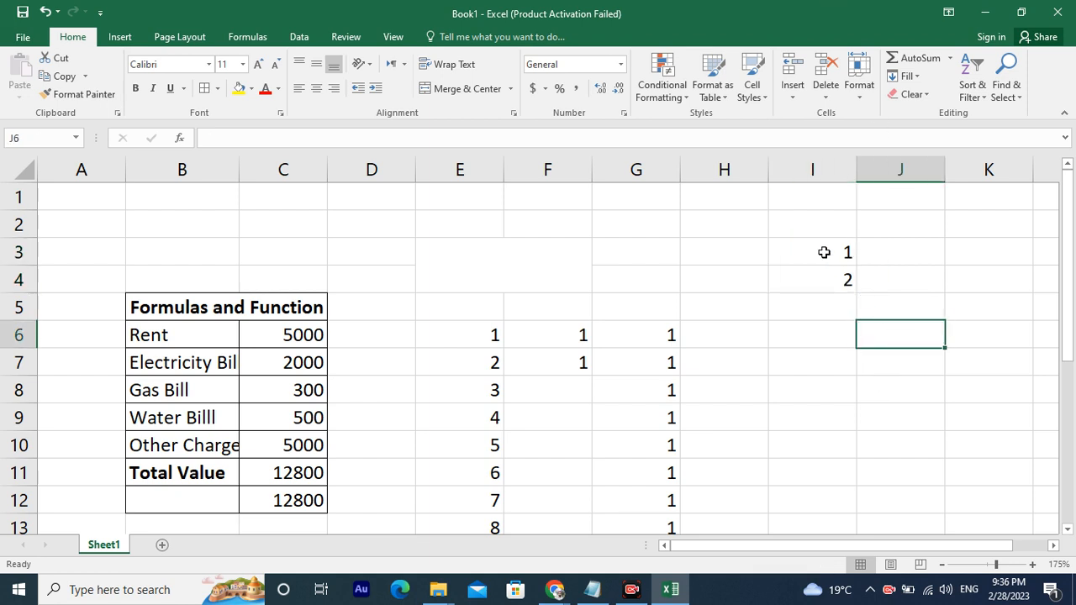
drag(824, 252, 845, 283)
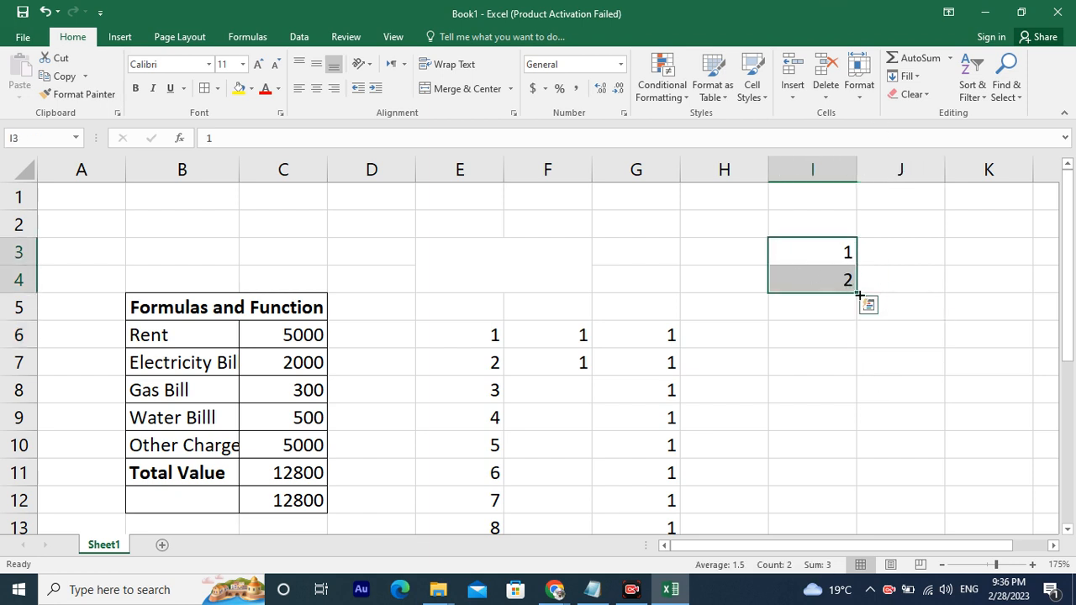
drag(857, 294, 833, 370)
scroll(879, 384, up, 2)
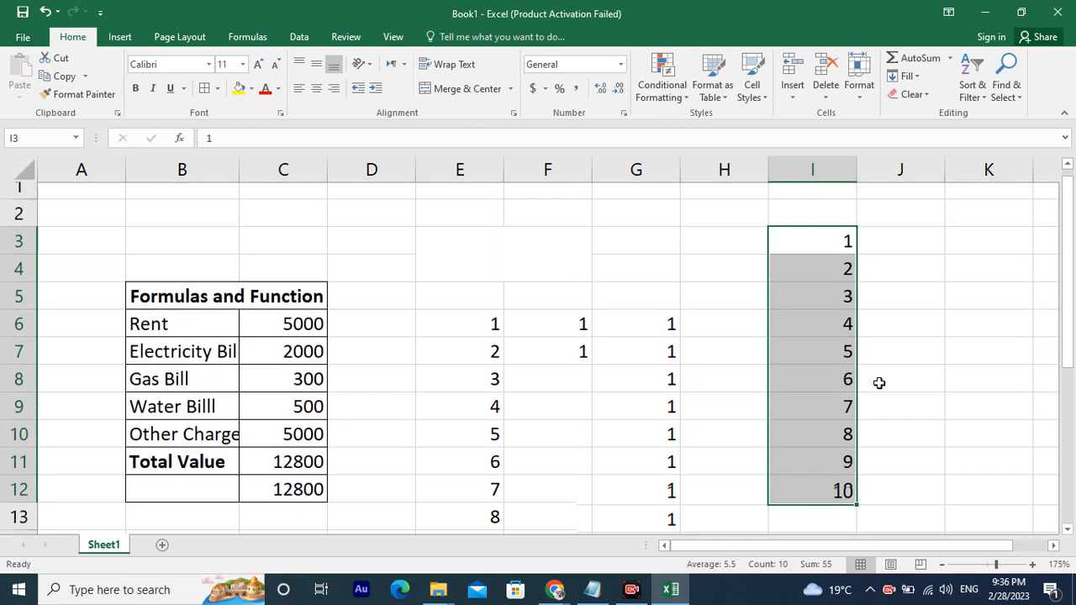
scroll(858, 437, down, 1)
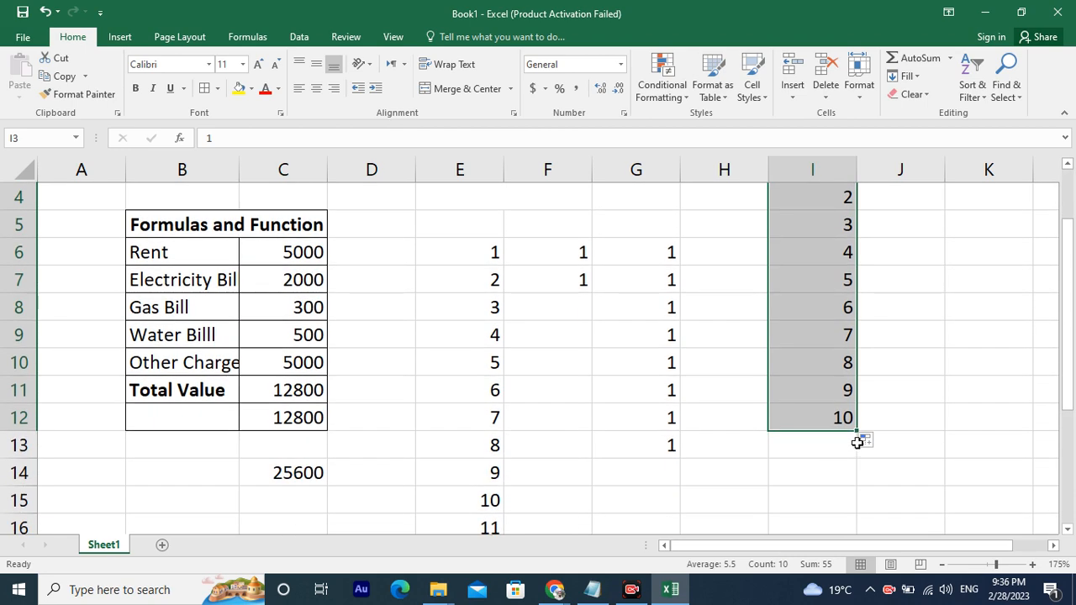
scroll(917, 367, up, 1)
Enter the series starting numbers 5 in K3 and 10 in K4.
scroll(908, 333, right, 2)
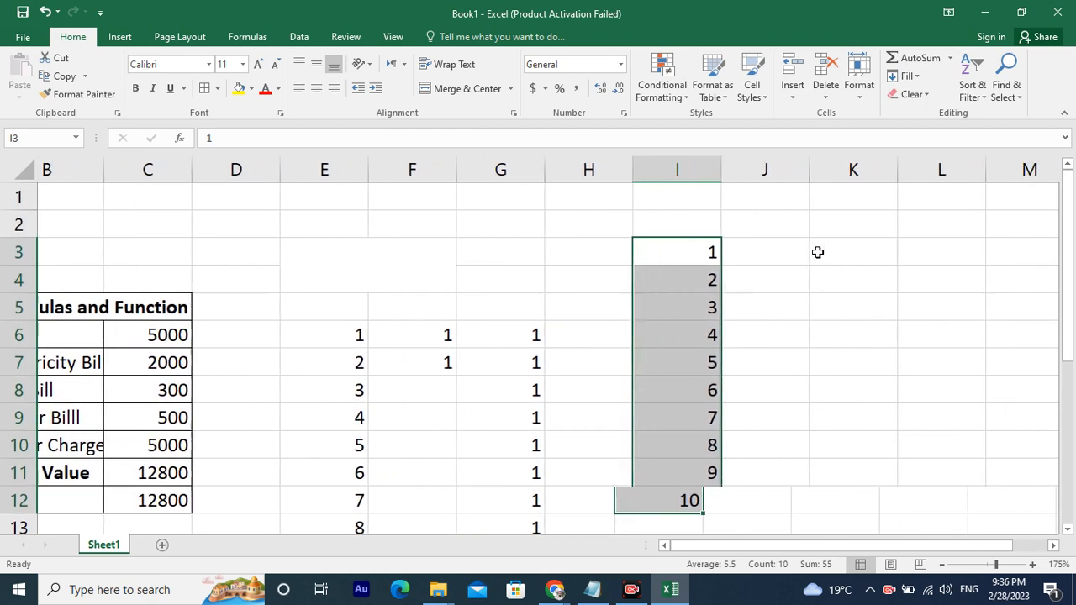
click(790, 251)
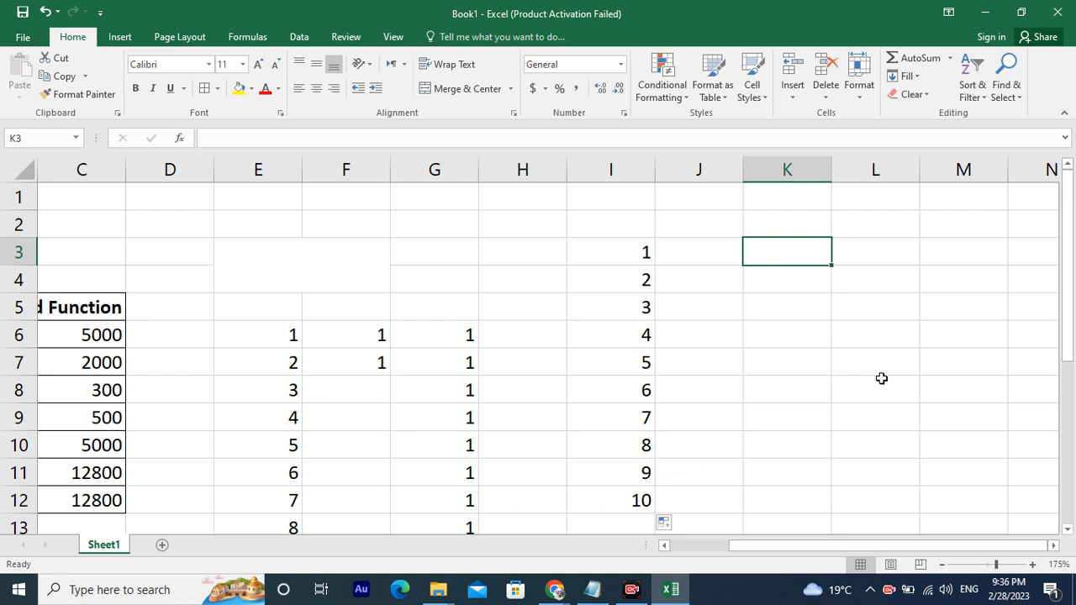
text(5)
key(Return)
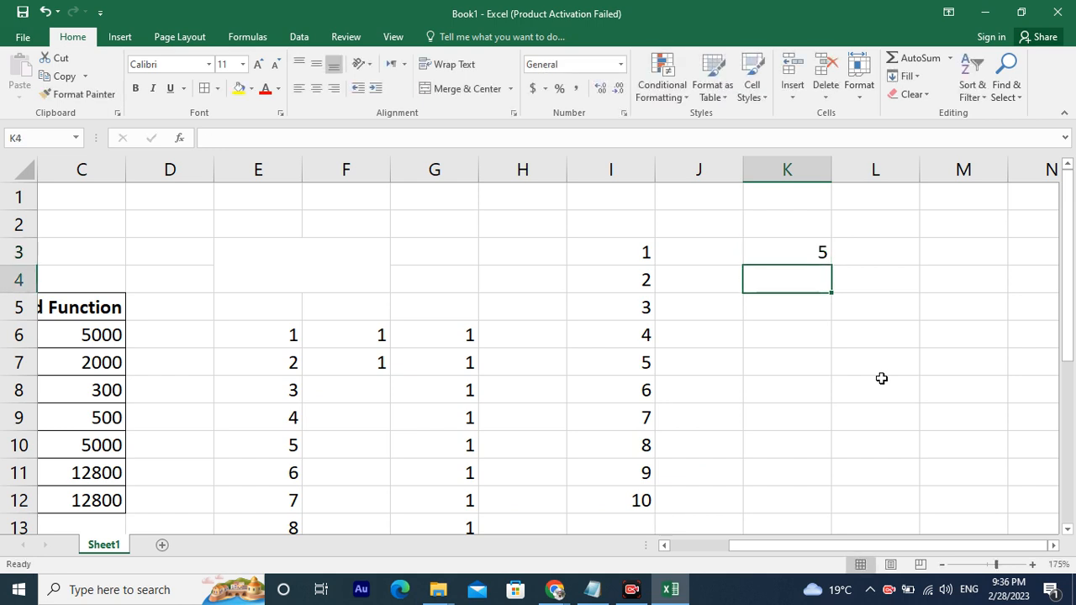
text(10)
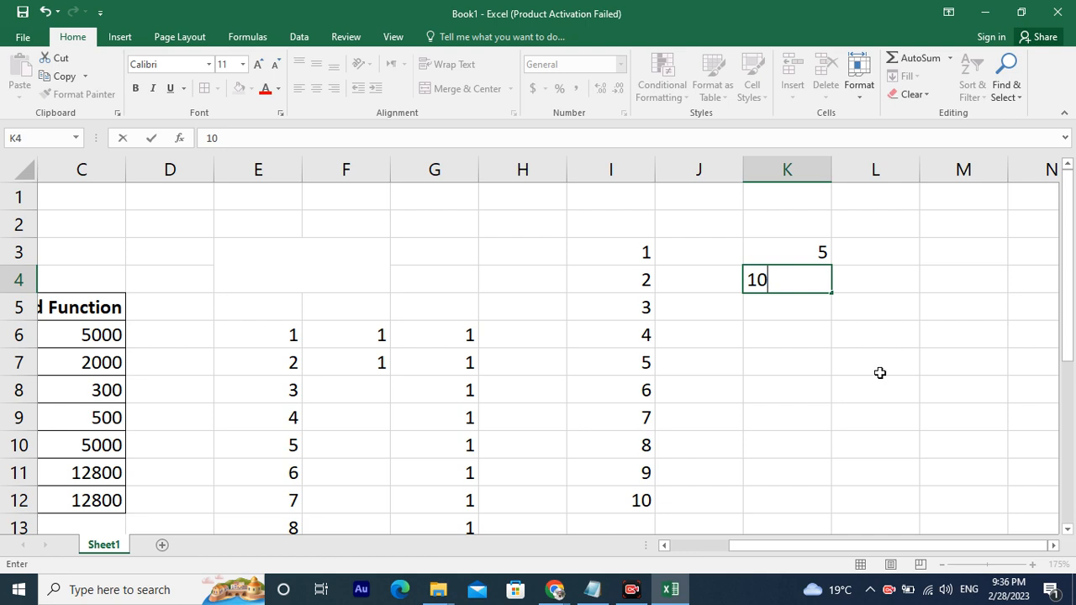
Fill the series of fives from K3:K4 down column K to K14 and review the filled cells.
drag(788, 256, 799, 479)
scroll(891, 417, up, 1)
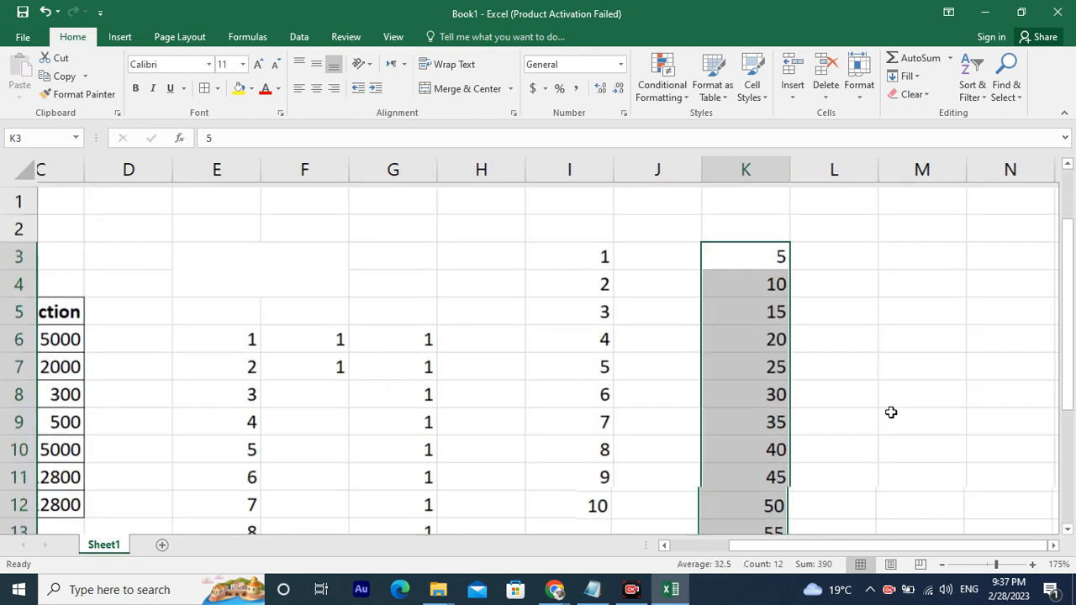
scroll(731, 317, down, 1)
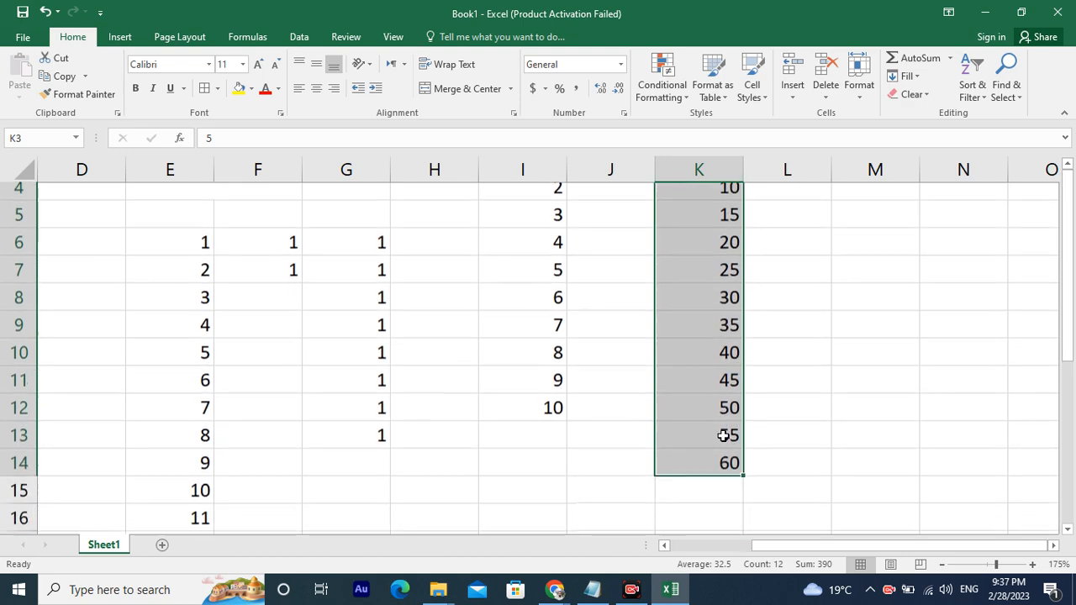
scroll(723, 436, down, 1)
scroll(714, 378, up, 2)
scroll(744, 434, right, 1)
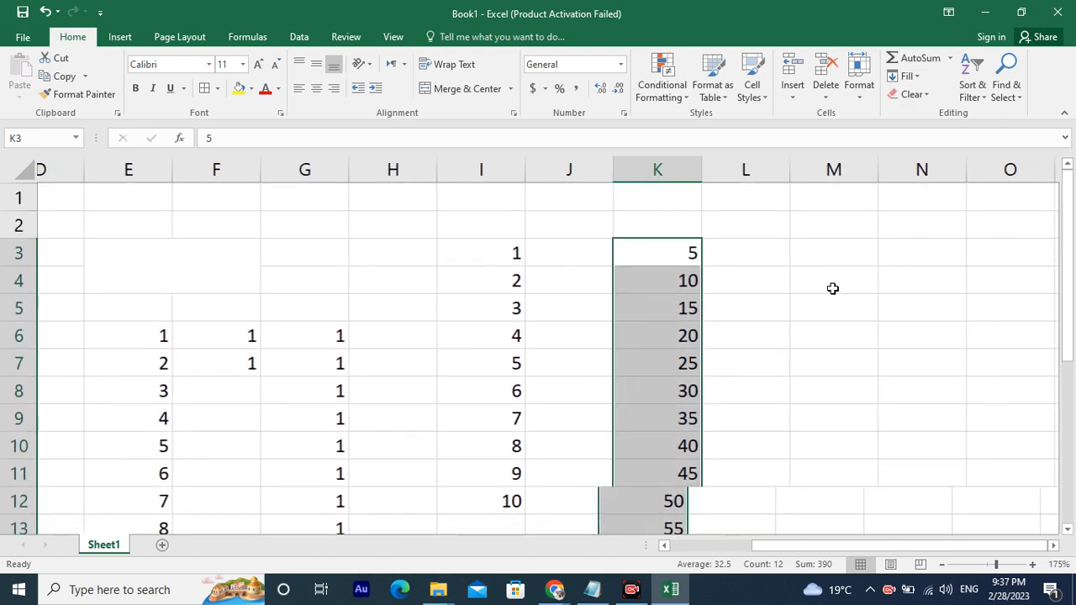
Enter the series starting numbers 11 in M3 and 22 in M4.
scroll(832, 288, right, 1)
click(785, 255)
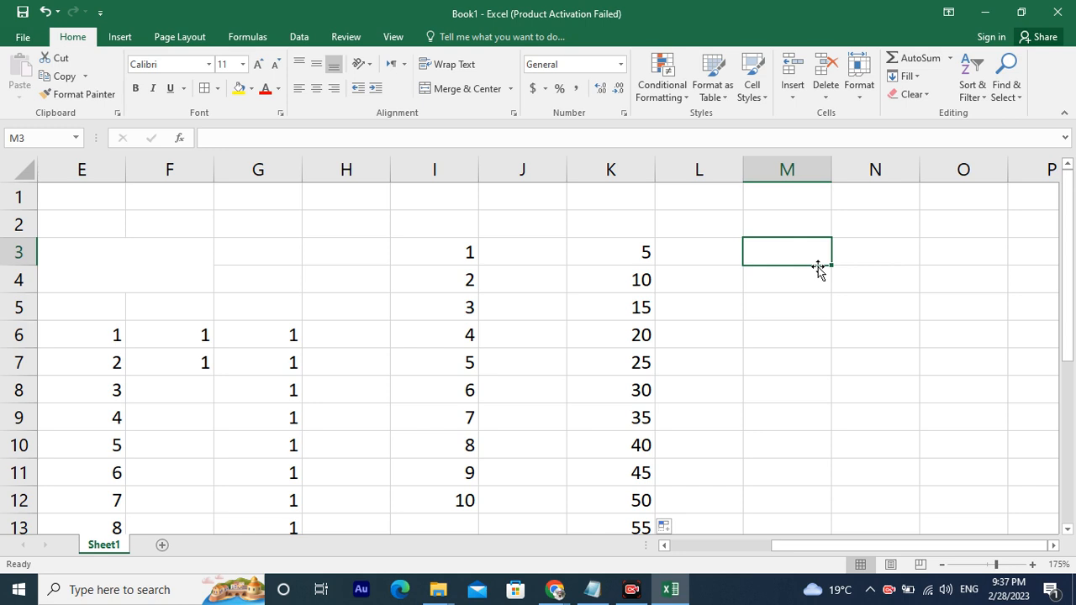
text(11)
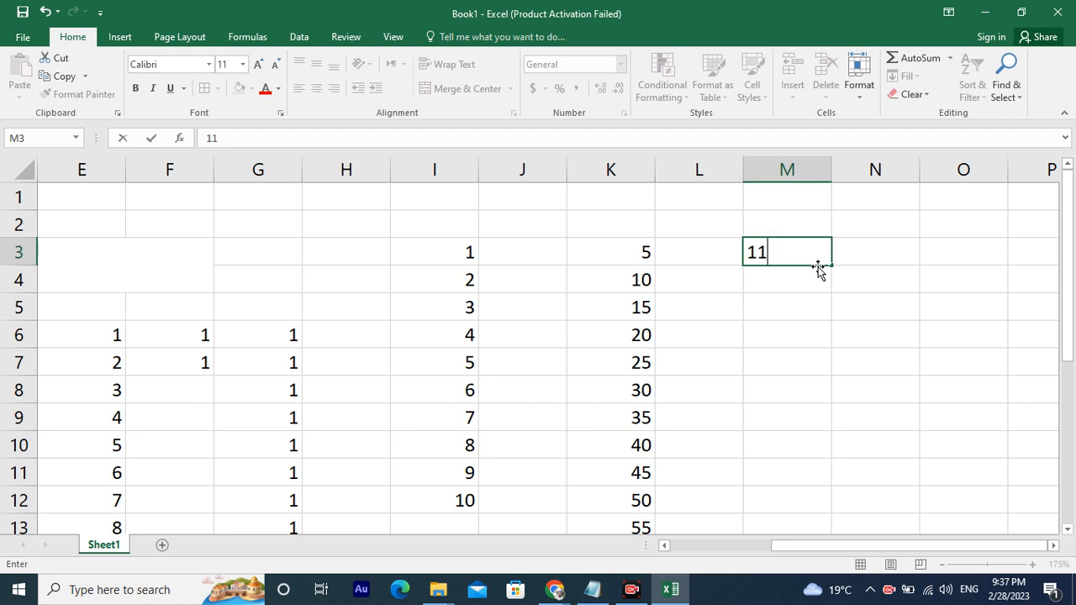
key(Return)
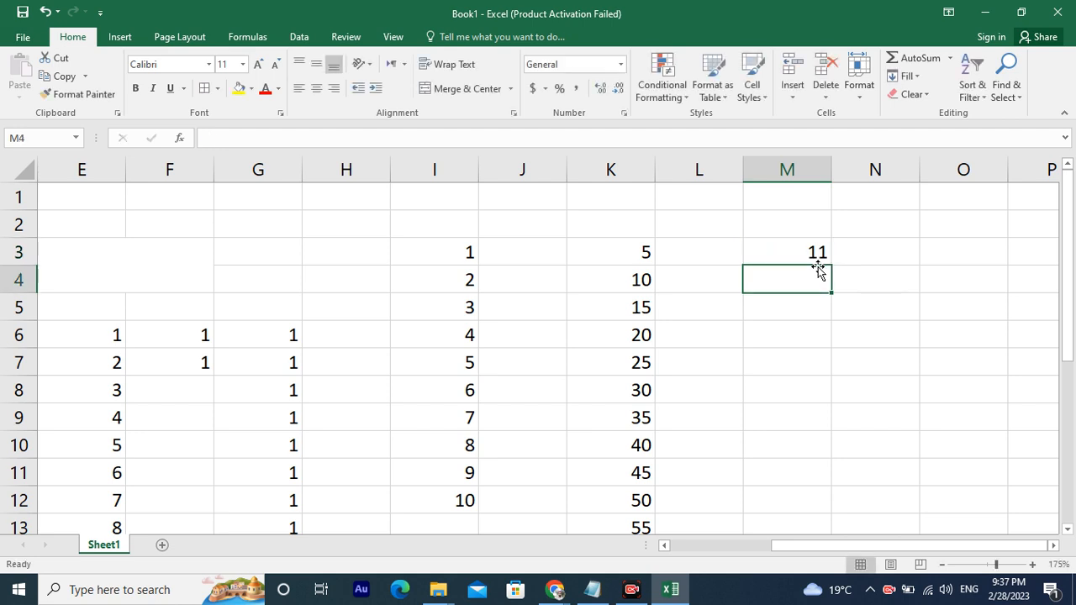
text(22)
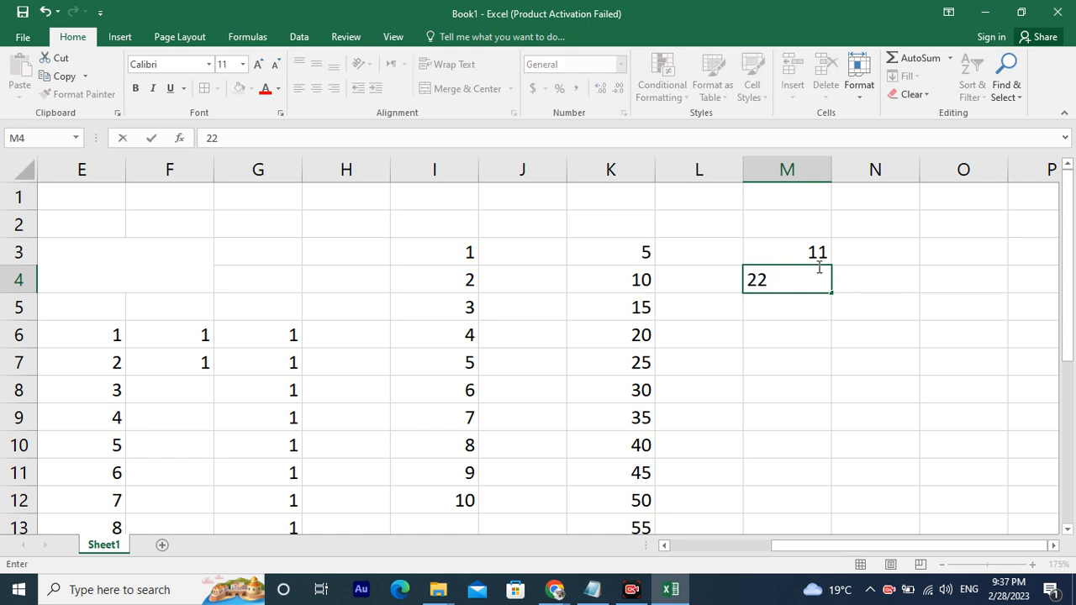
click(804, 249)
click(697, 250)
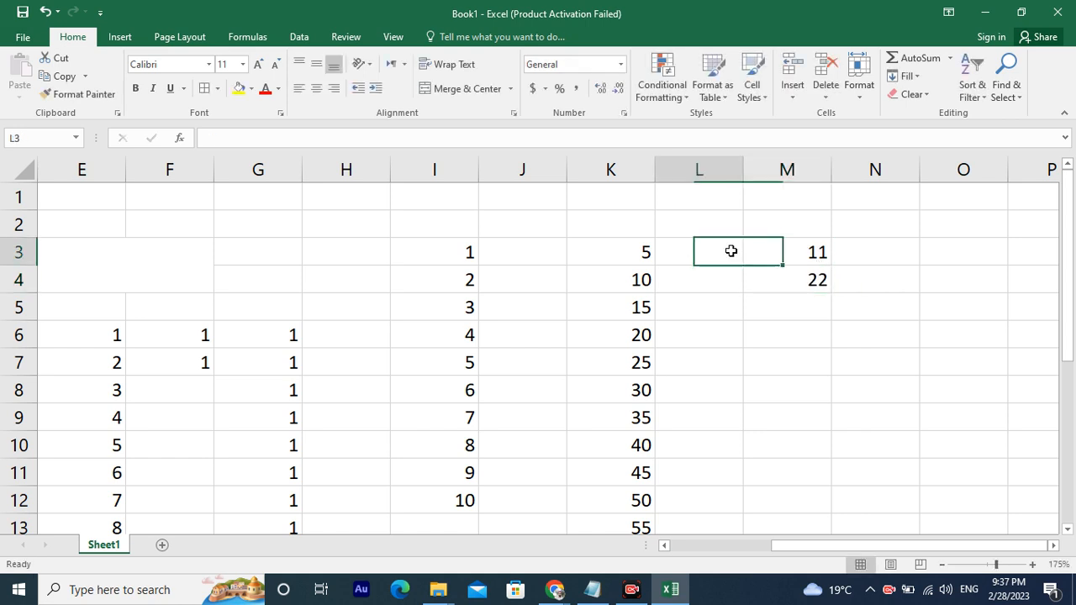
Continue the series of elevens from M3:M4 down column M to M19 and check the filled cells.
drag(783, 258, 797, 293)
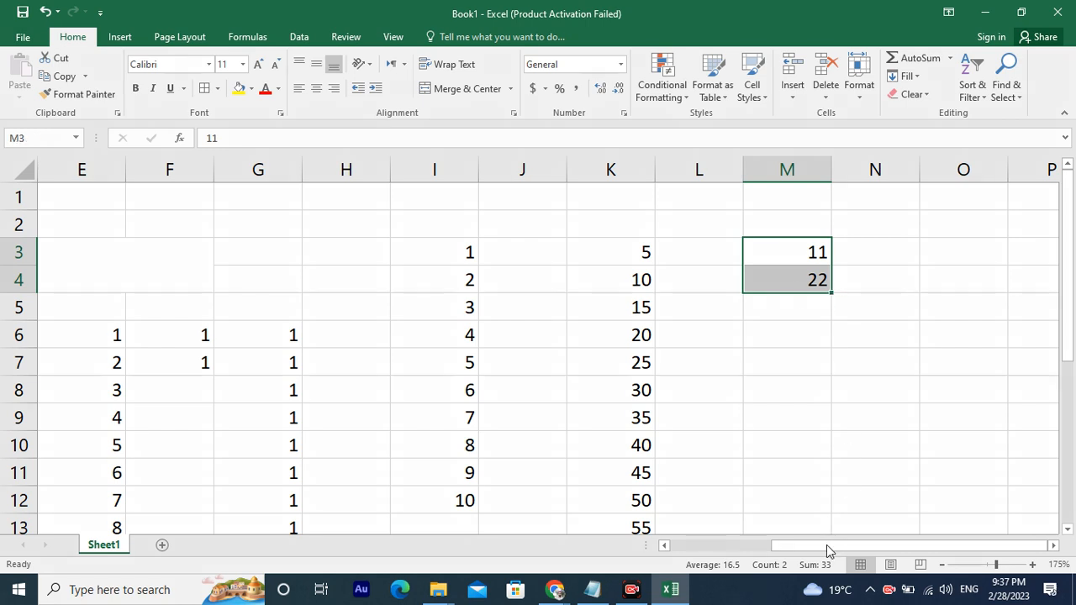
drag(806, 439, 830, 294)
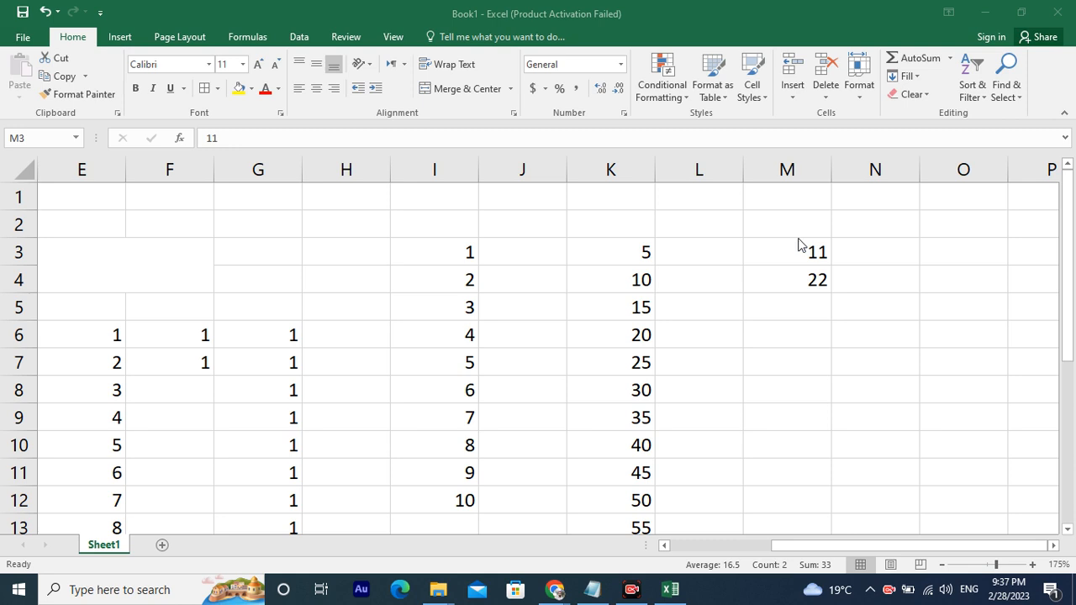
click(805, 248)
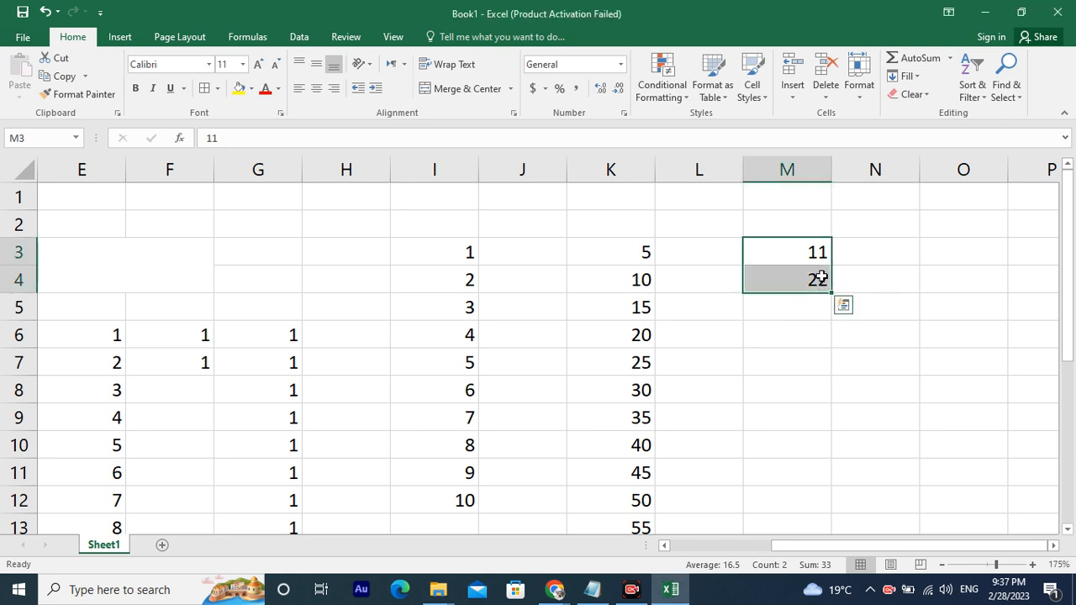
drag(830, 294, 824, 447)
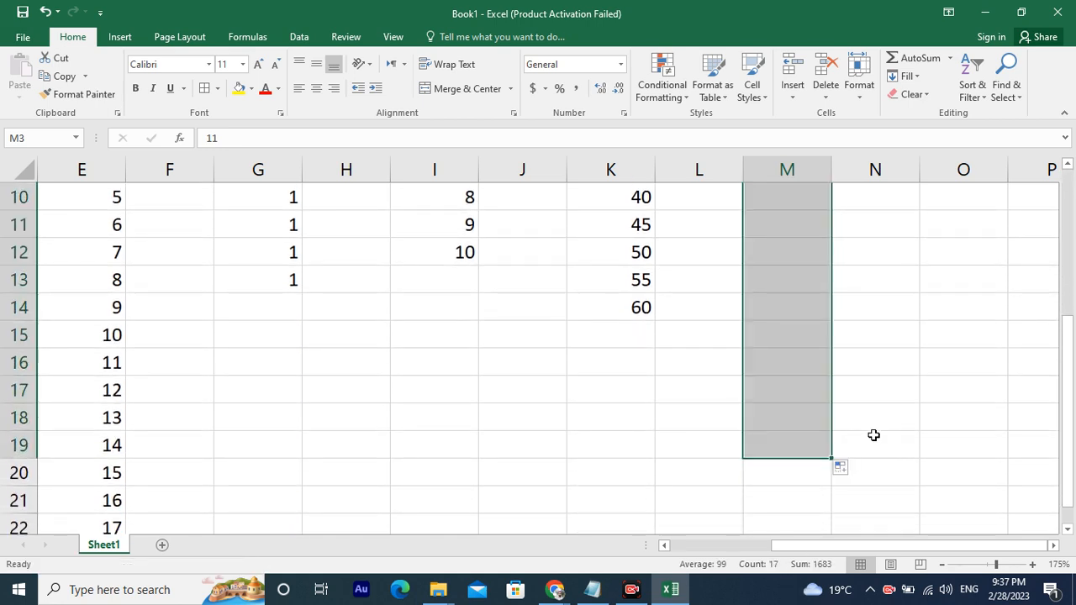
scroll(874, 435, up, 3)
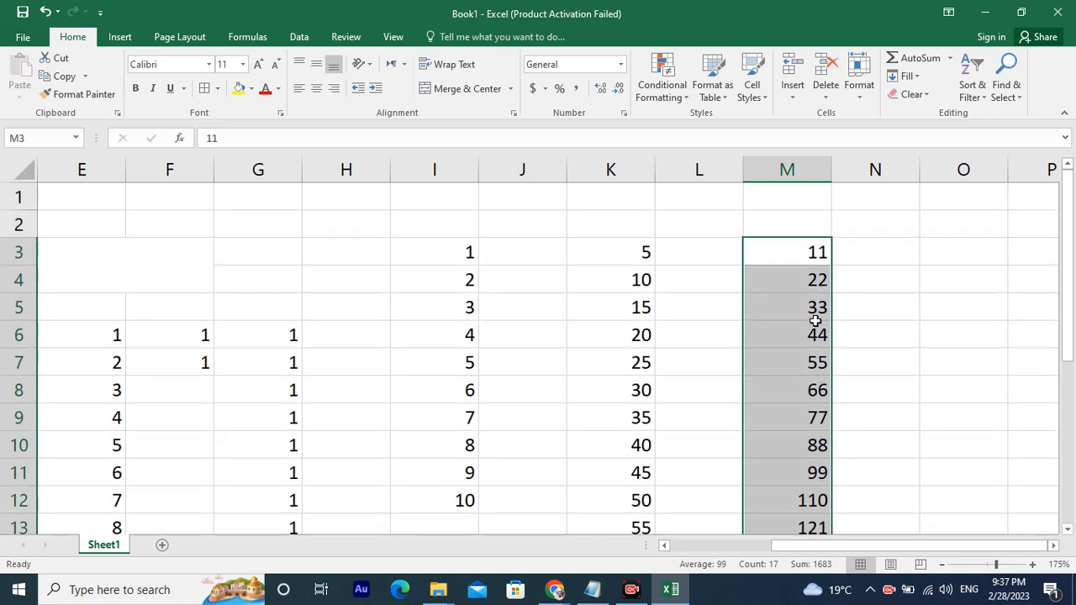
scroll(820, 375, down, 4)
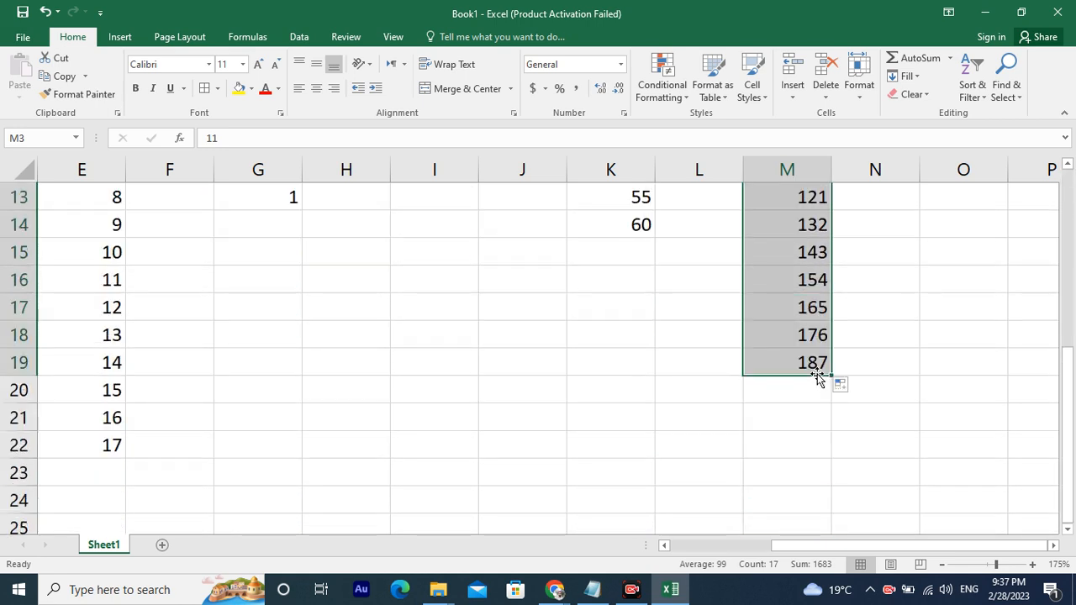
scroll(807, 353, up, 3)
scroll(723, 310, up, 1)
scroll(694, 339, down, 3)
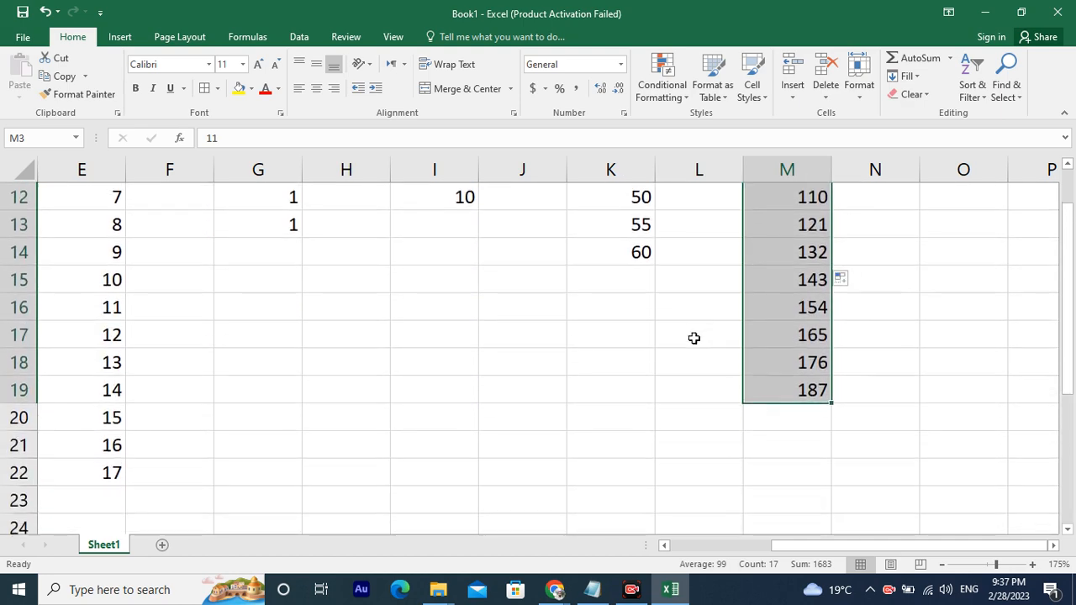
scroll(692, 337, left, 2)
scroll(692, 338, left, 1)
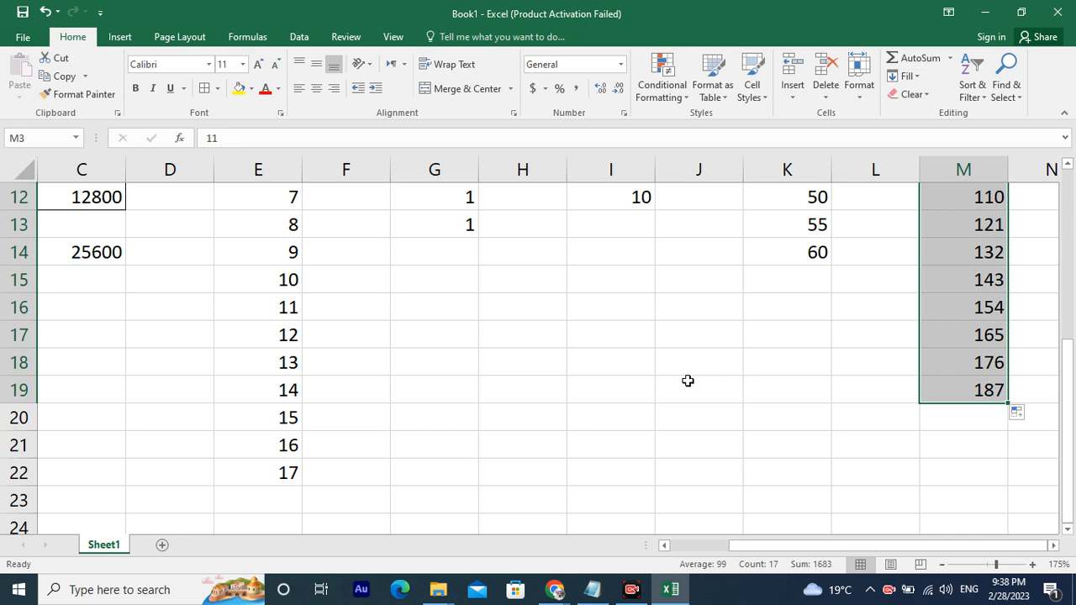
scroll(630, 298, down, 3)
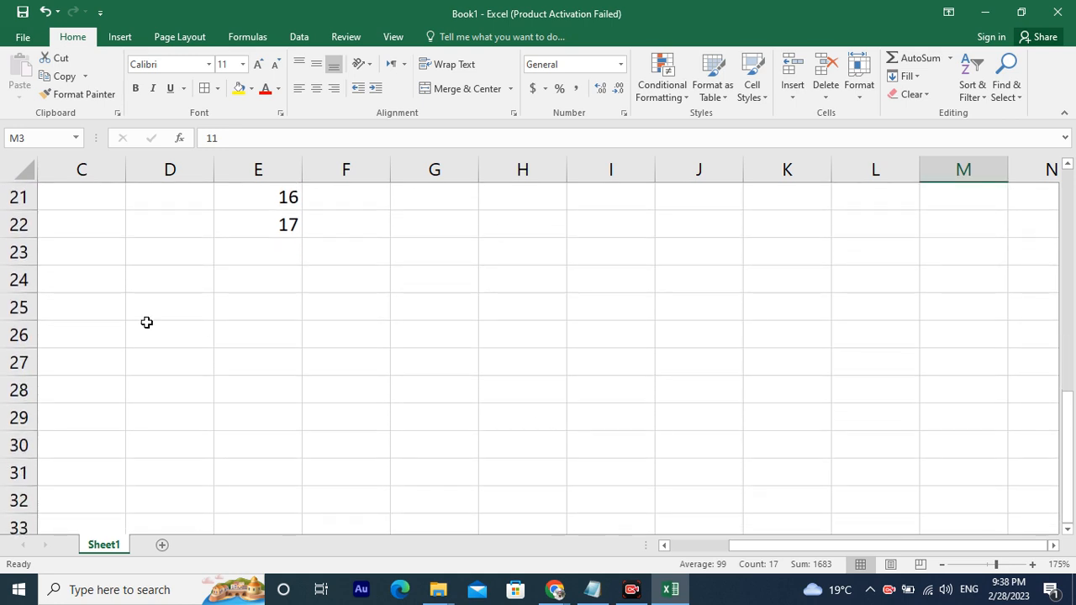
drag(147, 254, 156, 283)
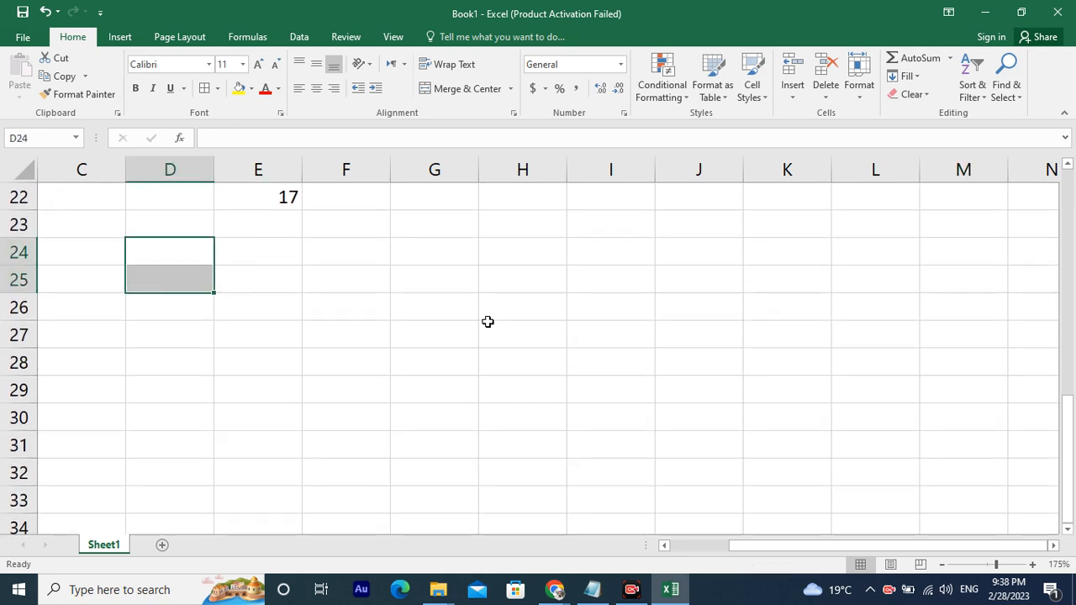
key(Left)
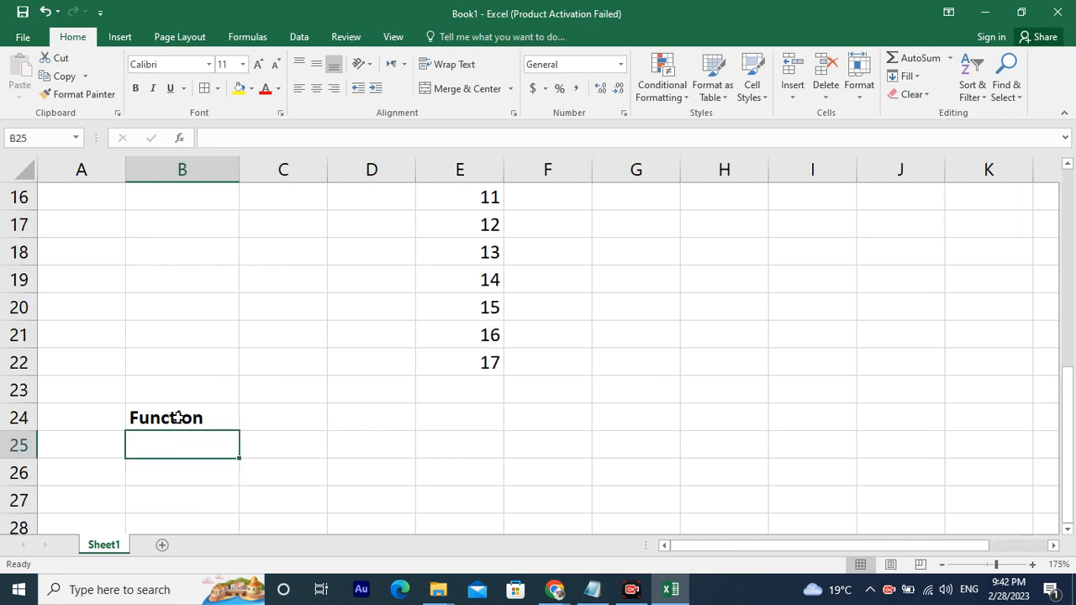
Copy the expense table B5:C11, paste it at B26 below the Function heading, and select the copy's Total Value label.
scroll(180, 413, up, 4)
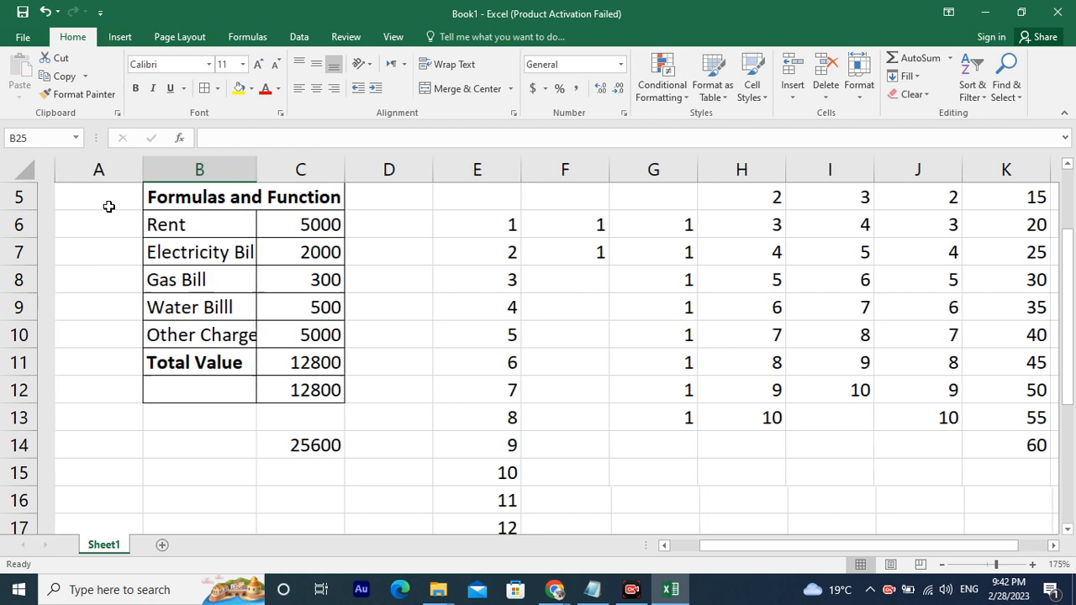
drag(180, 200, 269, 367)
key(ctrl+c)
scroll(426, 392, down, 5)
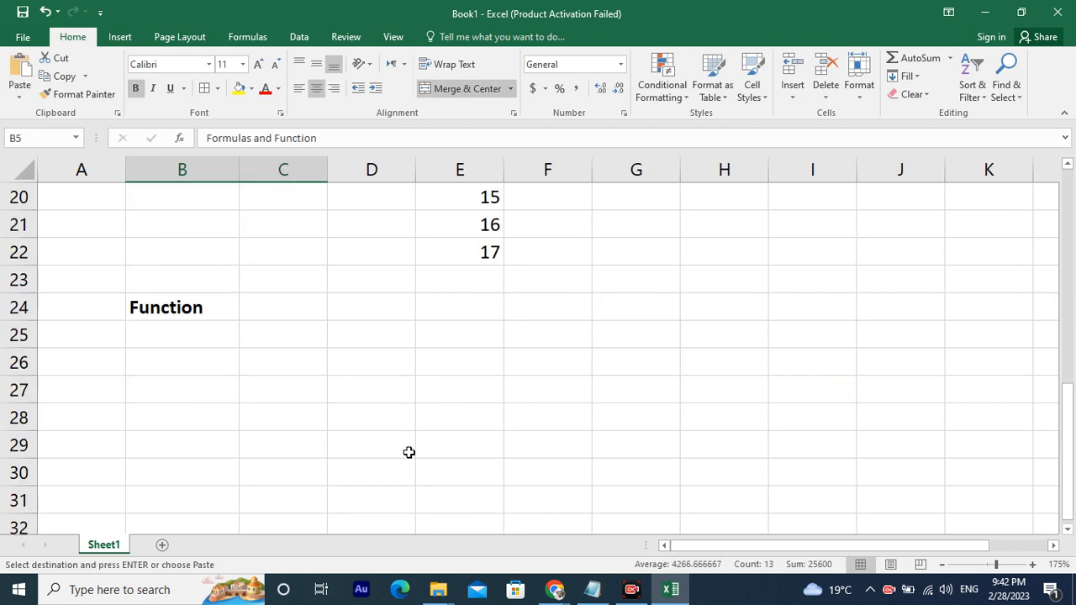
click(159, 366)
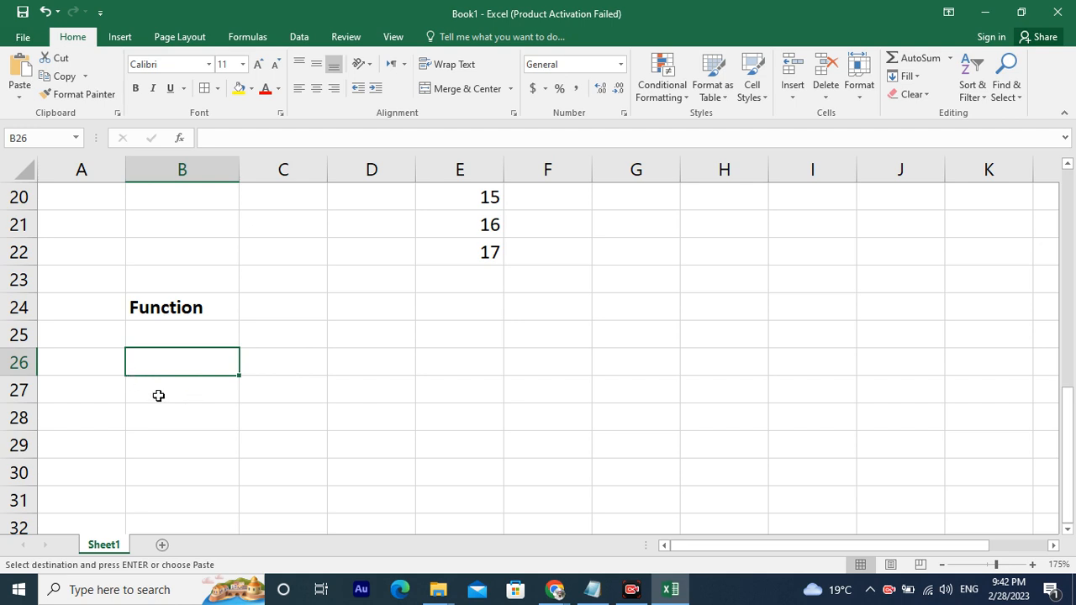
key(ctrl+v)
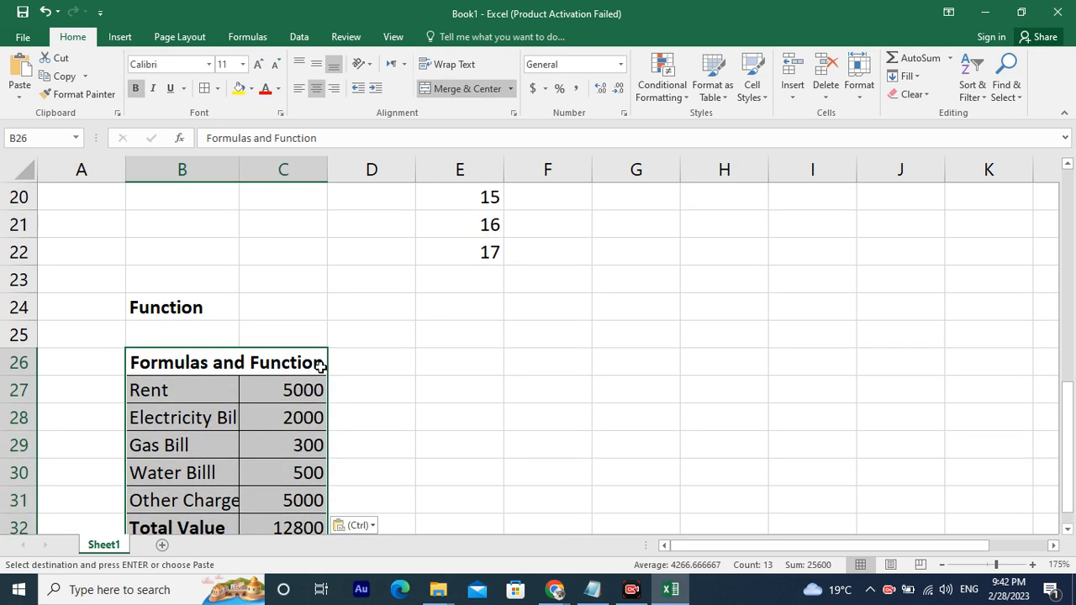
scroll(362, 378, down, 2)
scroll(422, 387, up, 1)
click(430, 397)
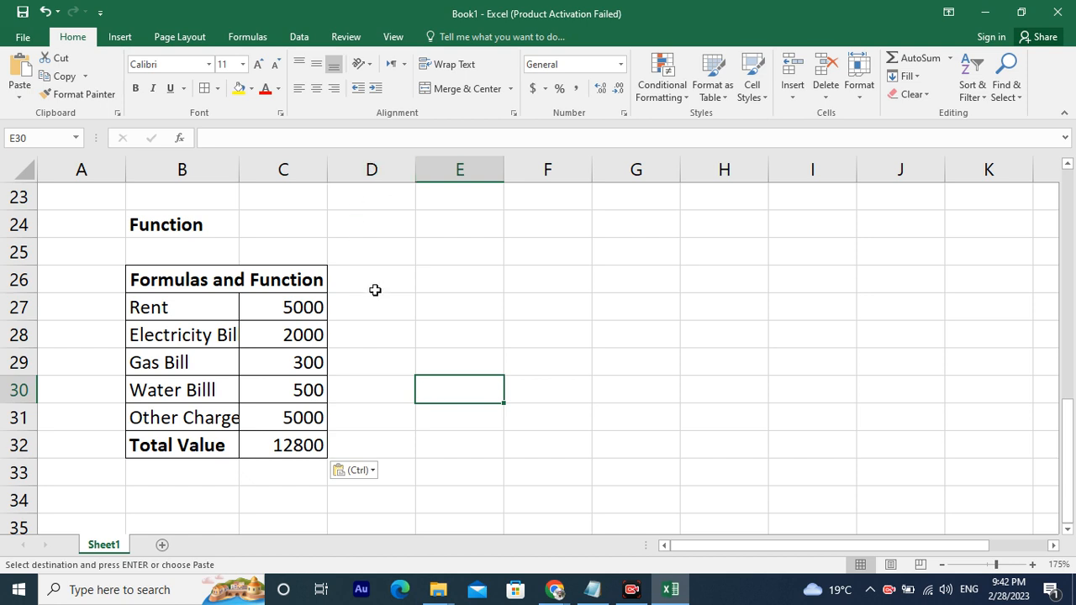
click(210, 450)
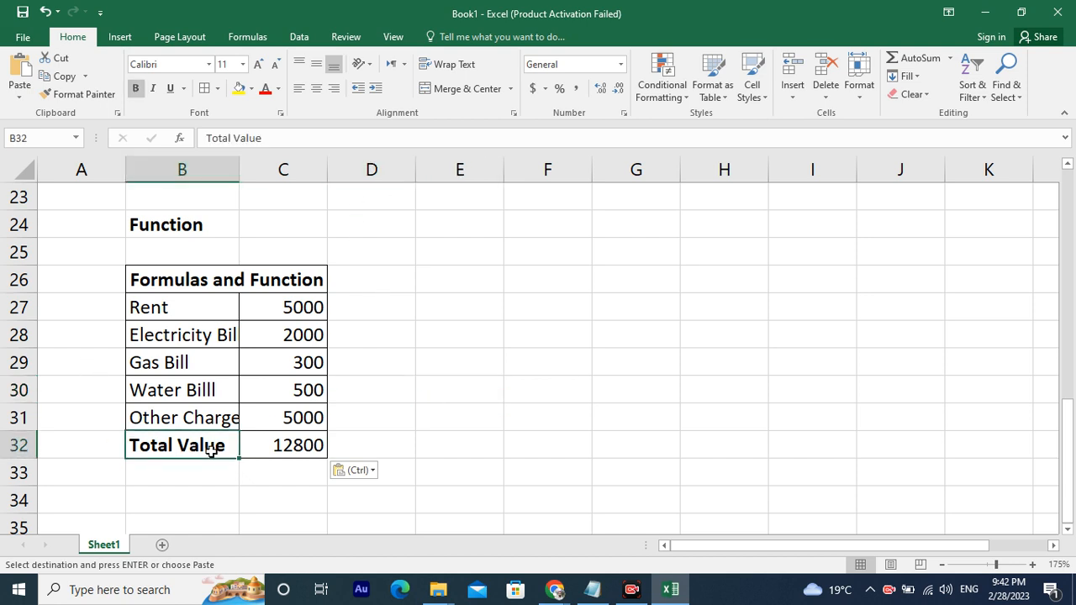
Clear the Total Value label in B32 and the addition formula in C32 of the copied table.
key(shift+Right)
key(BackSpace)
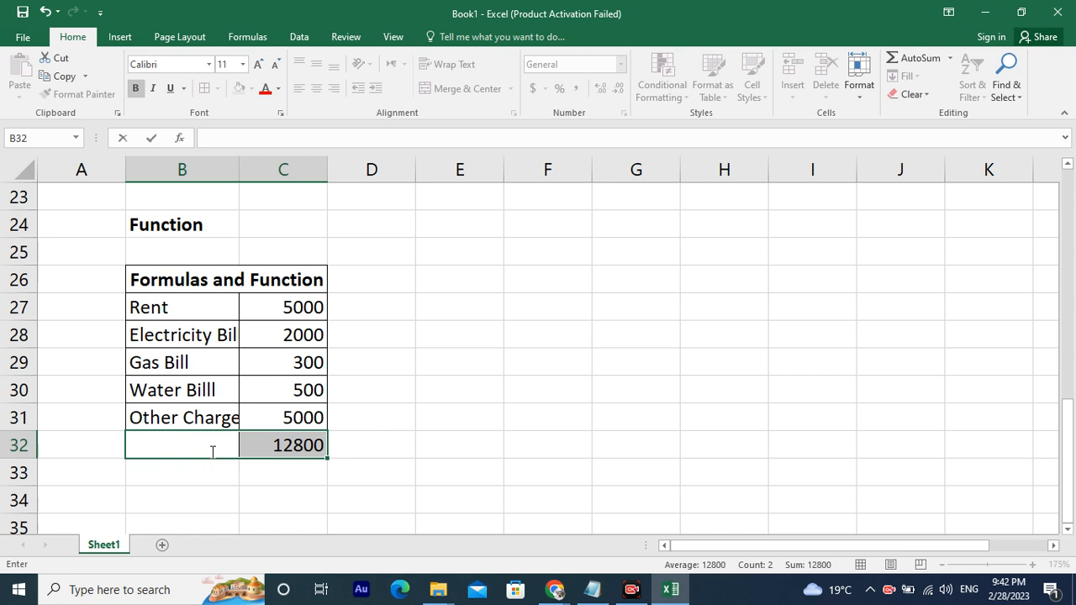
key(Right)
key(Right)
key(Left)
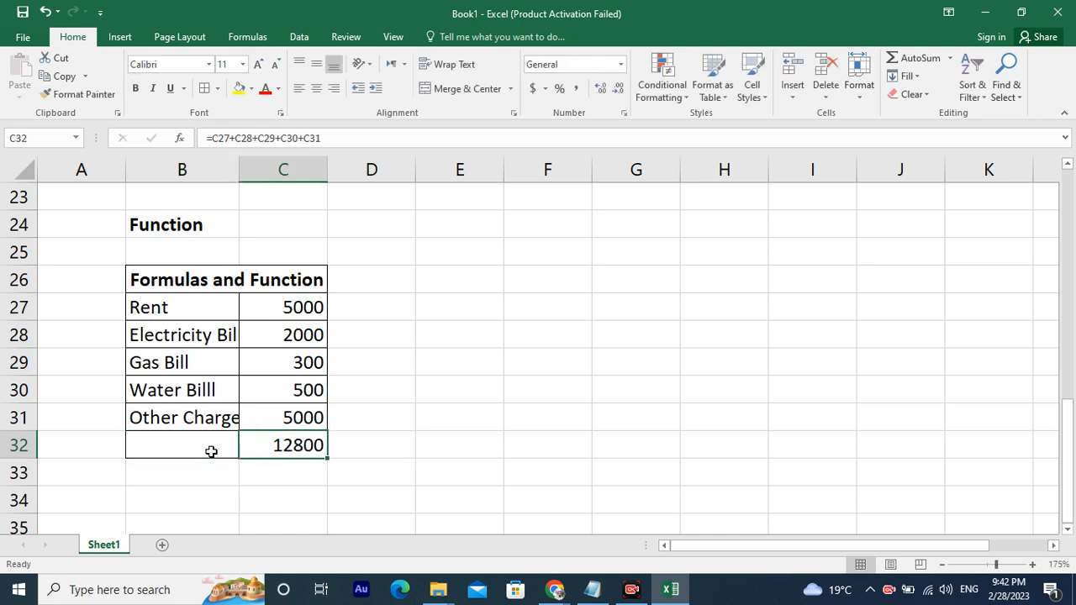
key(BackSpace)
key(Left)
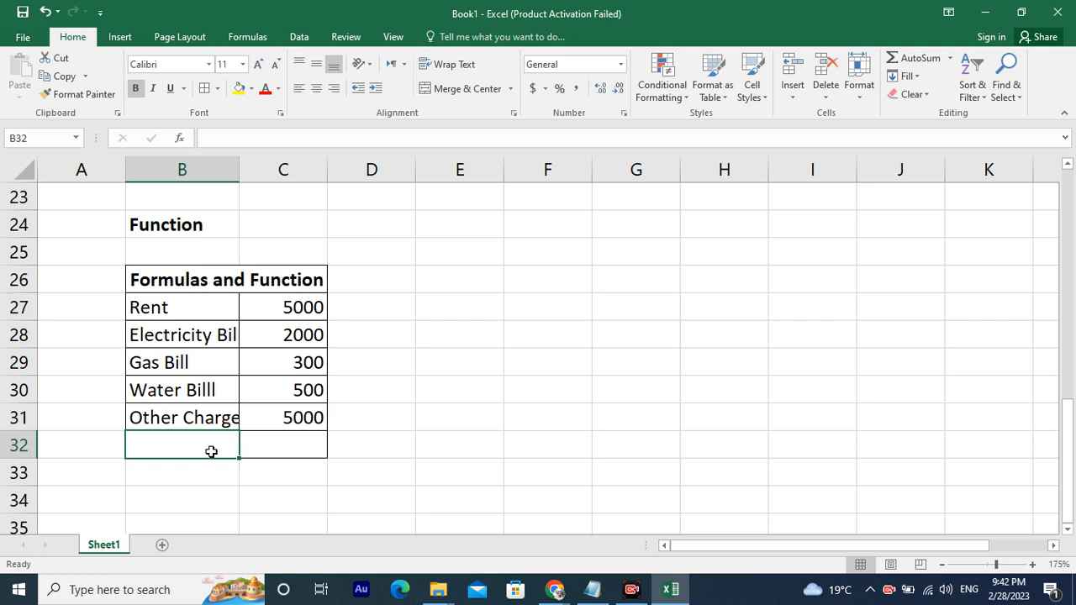
Enter the label Total Value in B32.
key(Down)
key(Left)
key(Up)
key(Right)
text(Tota)
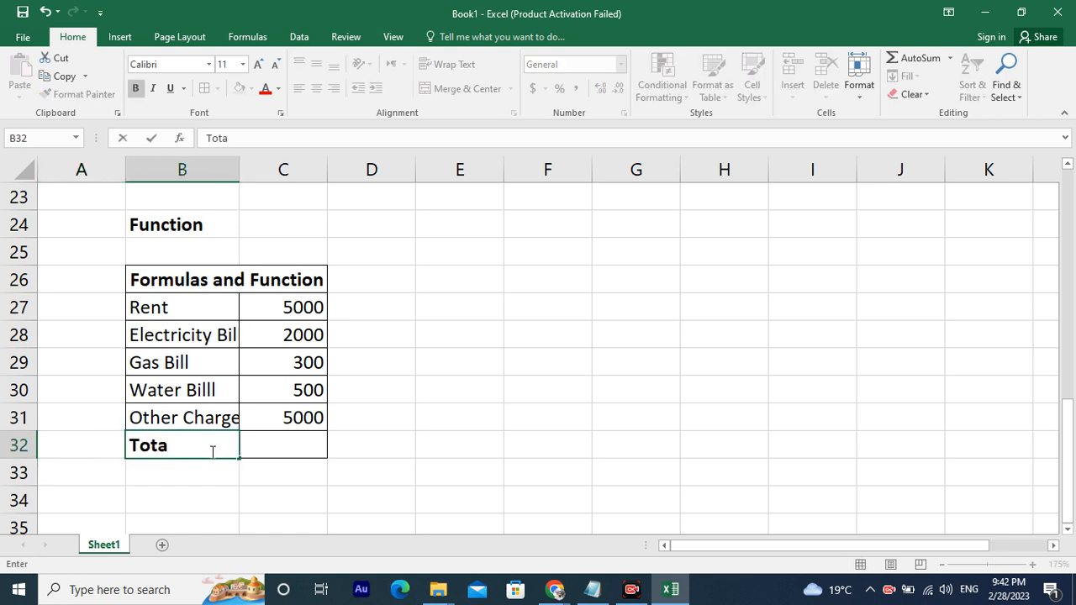
text(l Value)
key(Tab)
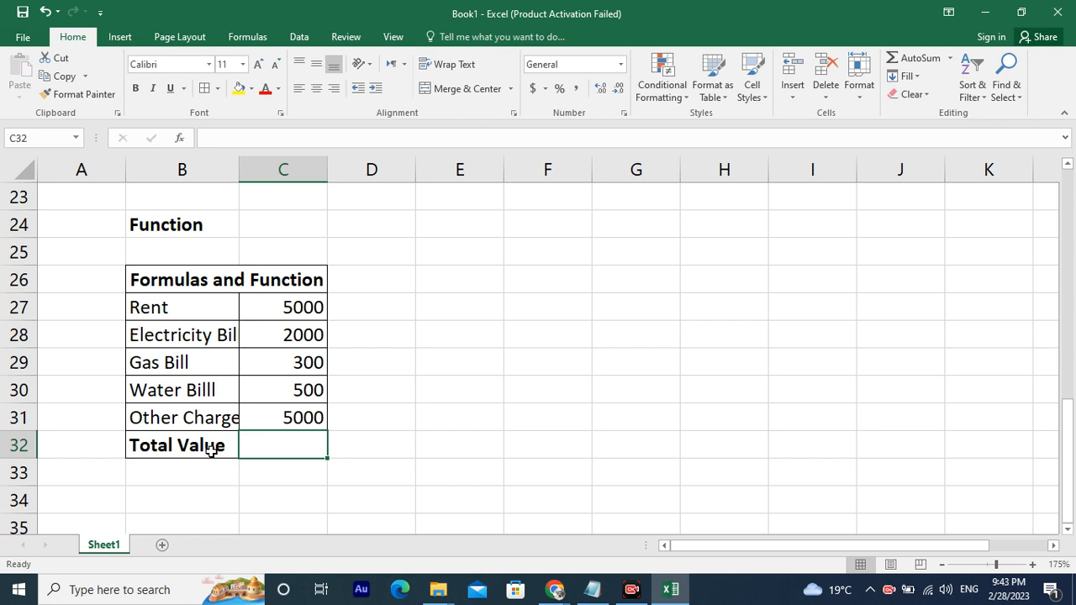
Try to enter =sum without any cell references in C32, and undo the entry.
text(=)
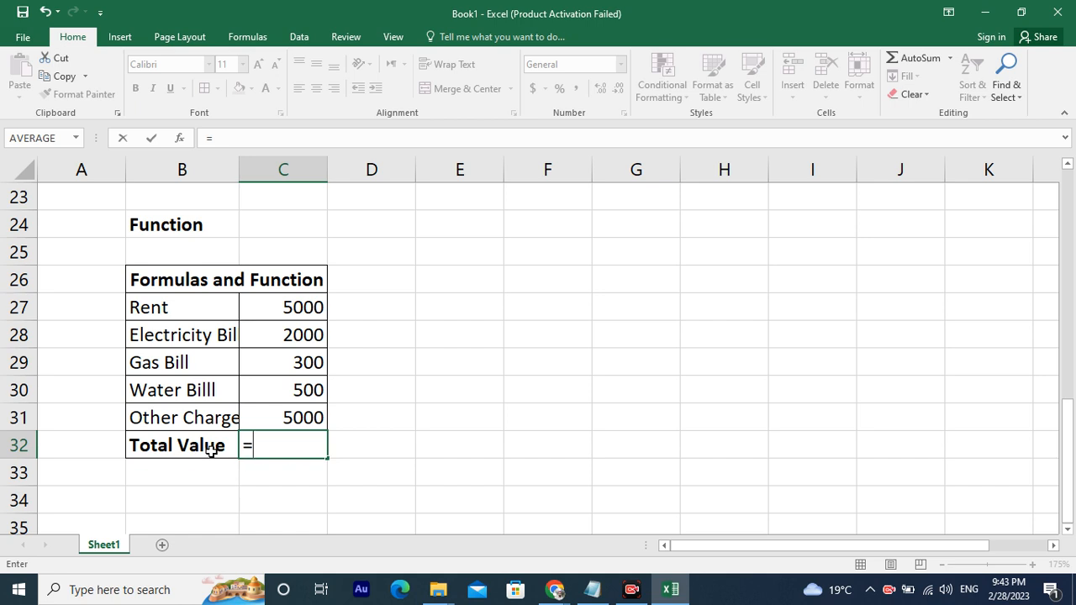
text(su)
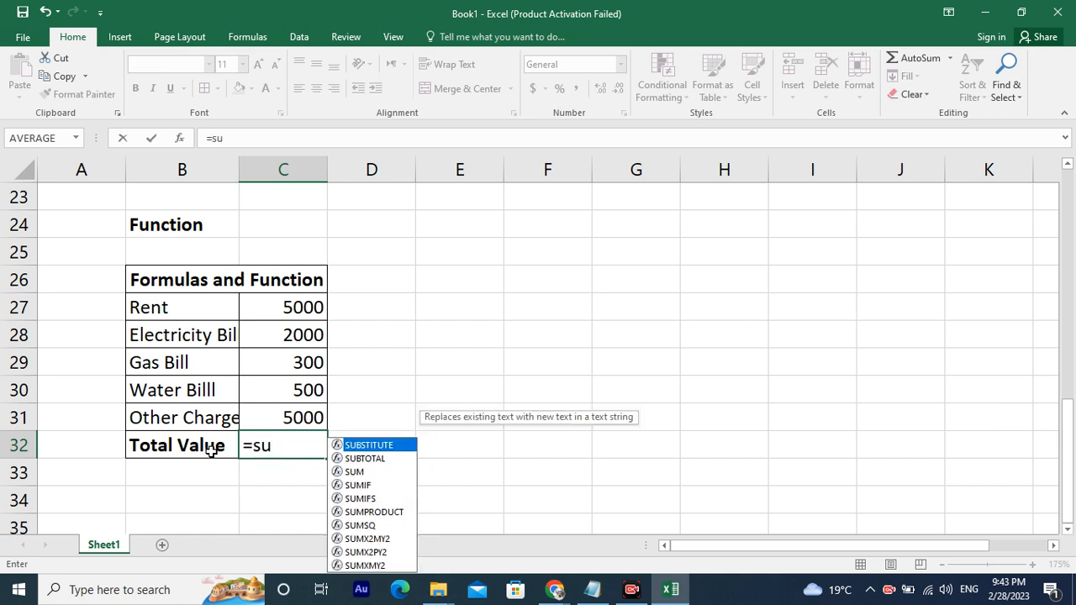
text(m)
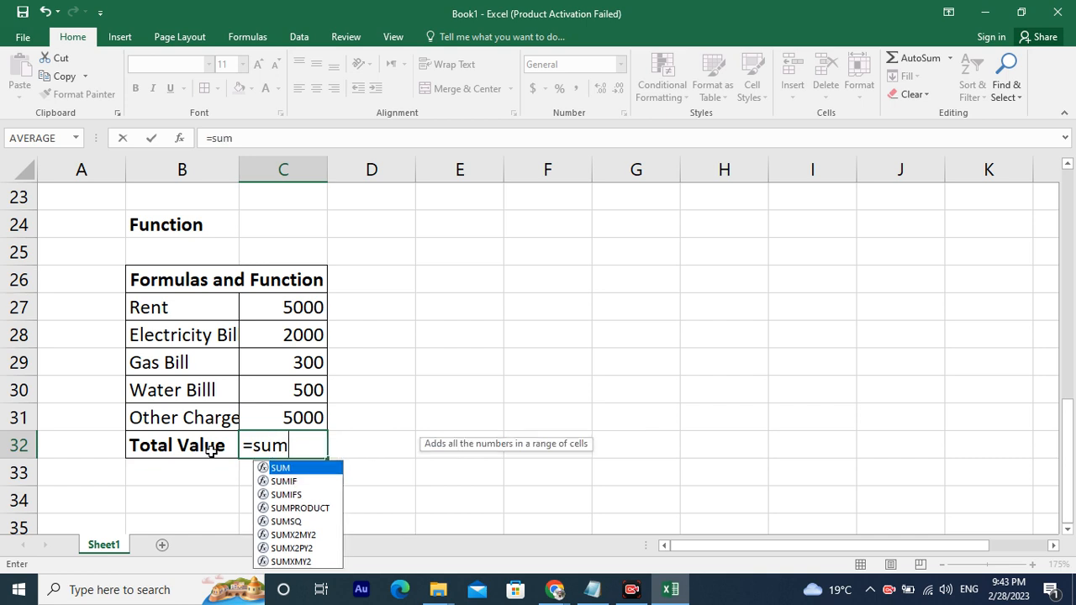
key(Return)
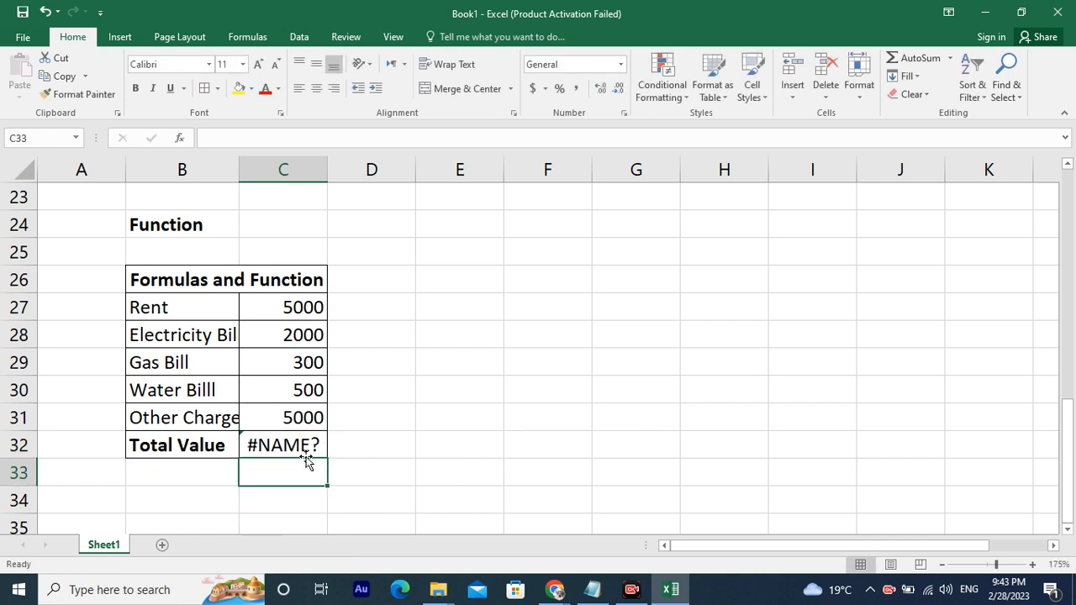
click(303, 446)
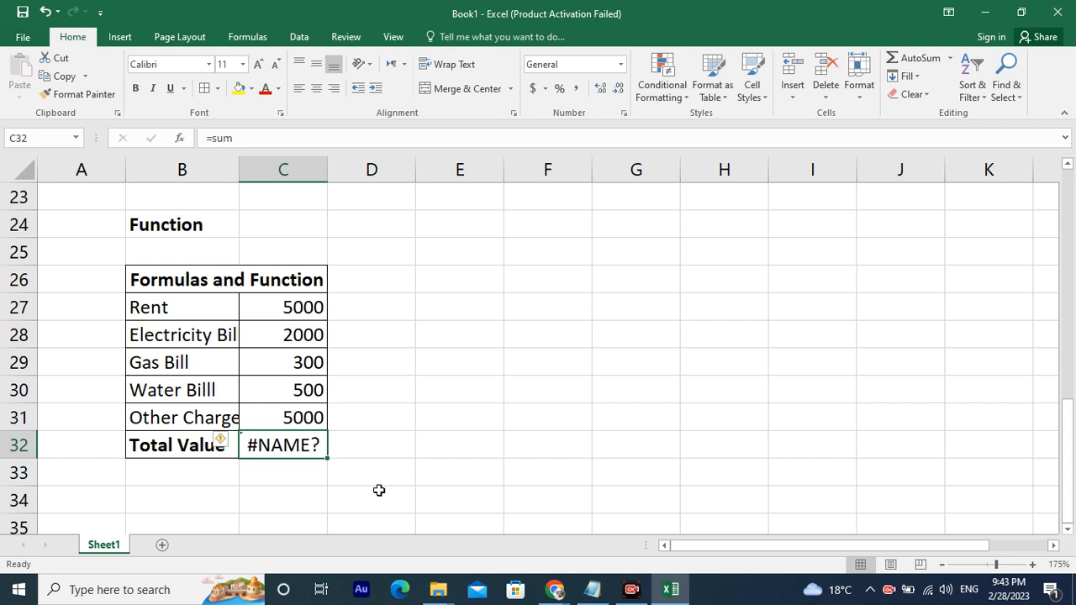
text(=sum)
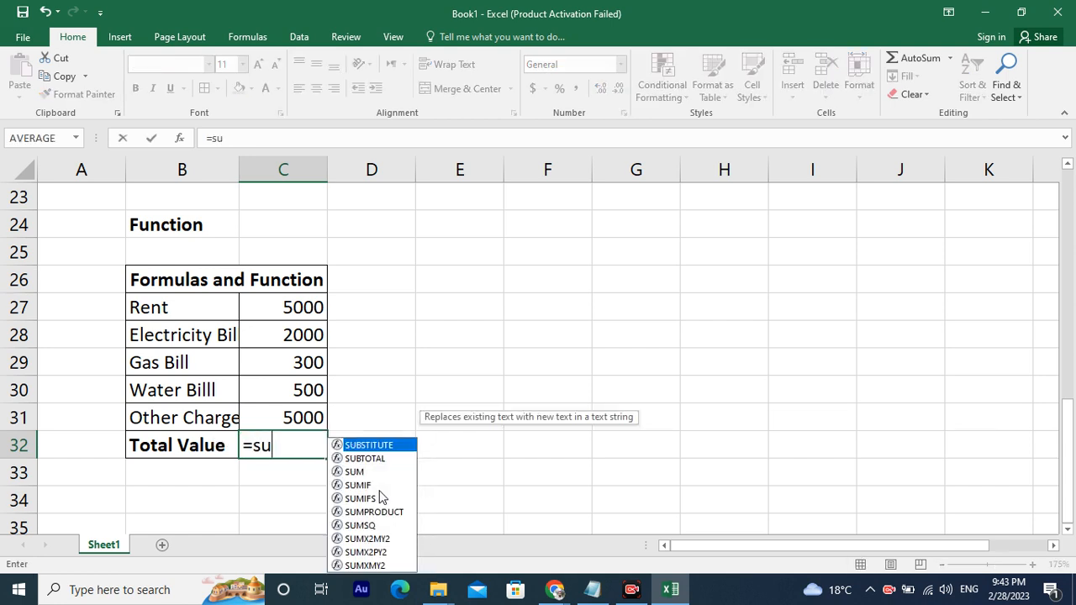
ctrl+click(318, 308)
ctrl+click(317, 335)
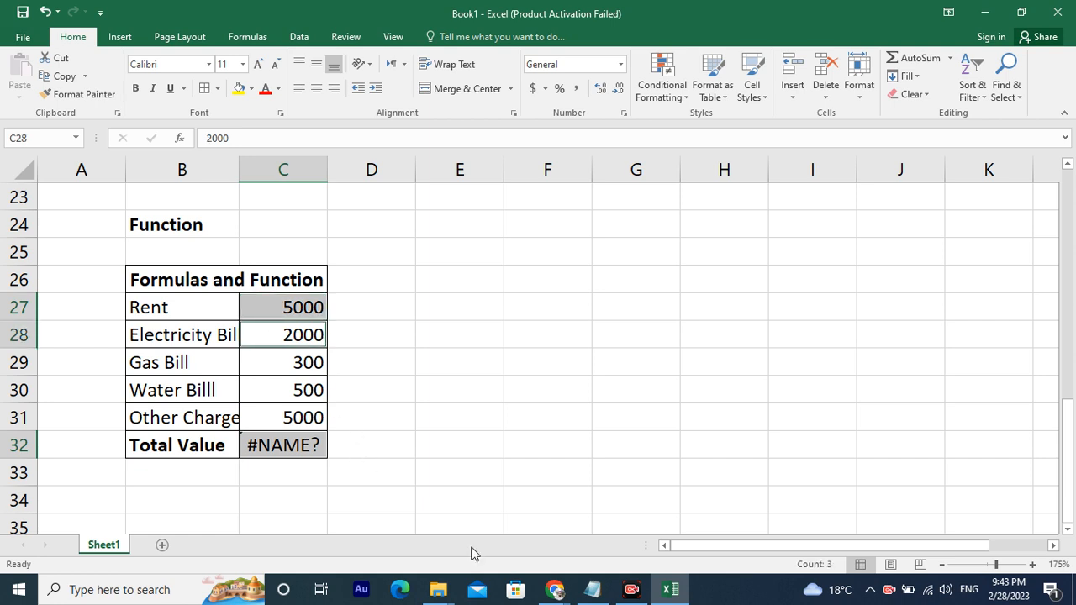
key(ctrl+z)
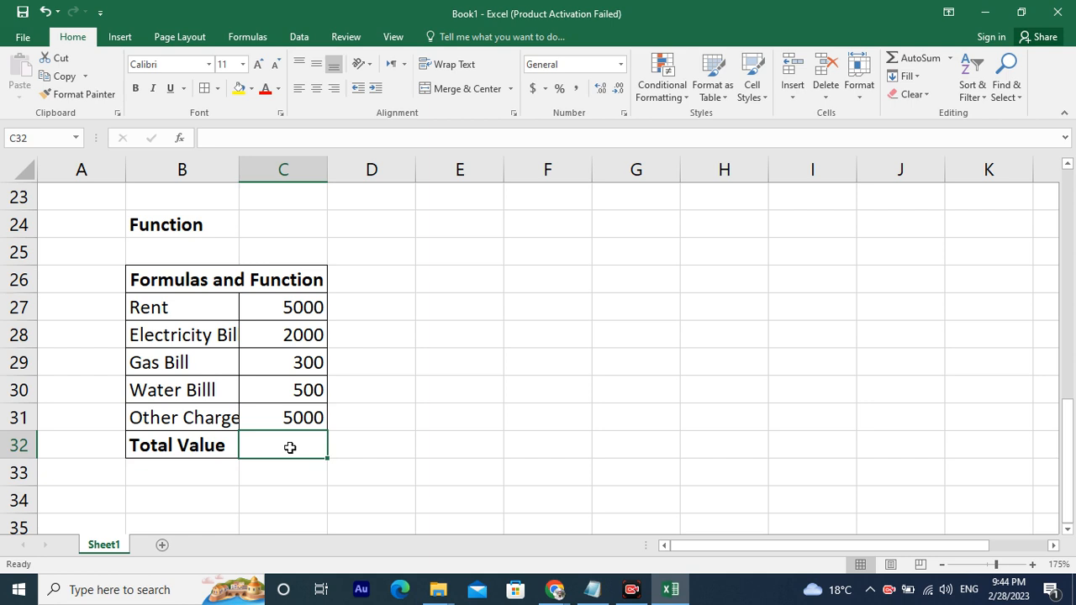
Total the five expenses in C32 with =SUM(C27,C28,C29,C30,C31) and select the cell to show its formula.
text(=s)
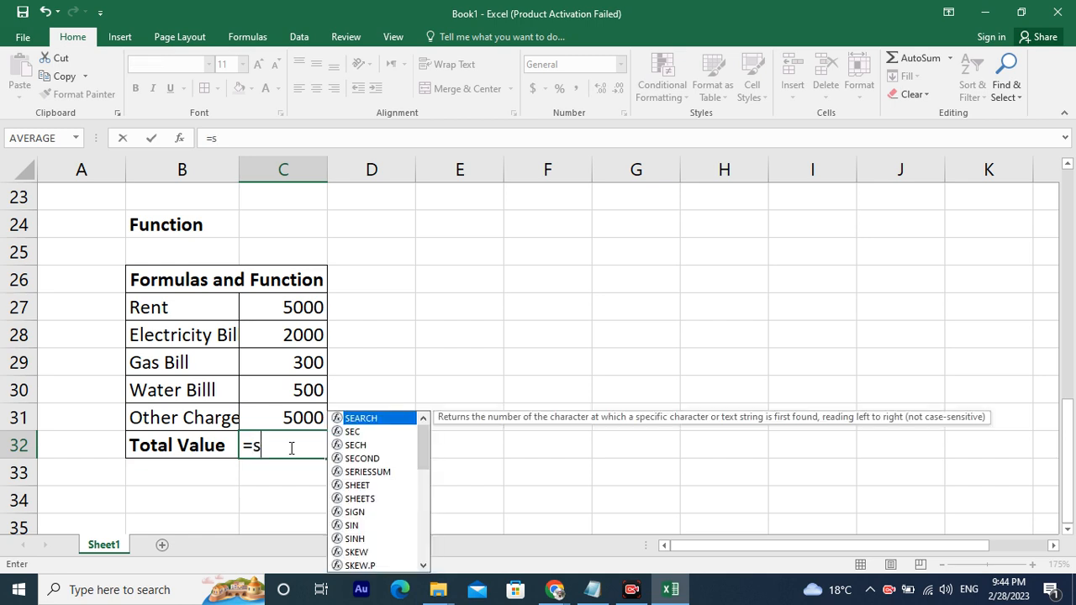
text(um)
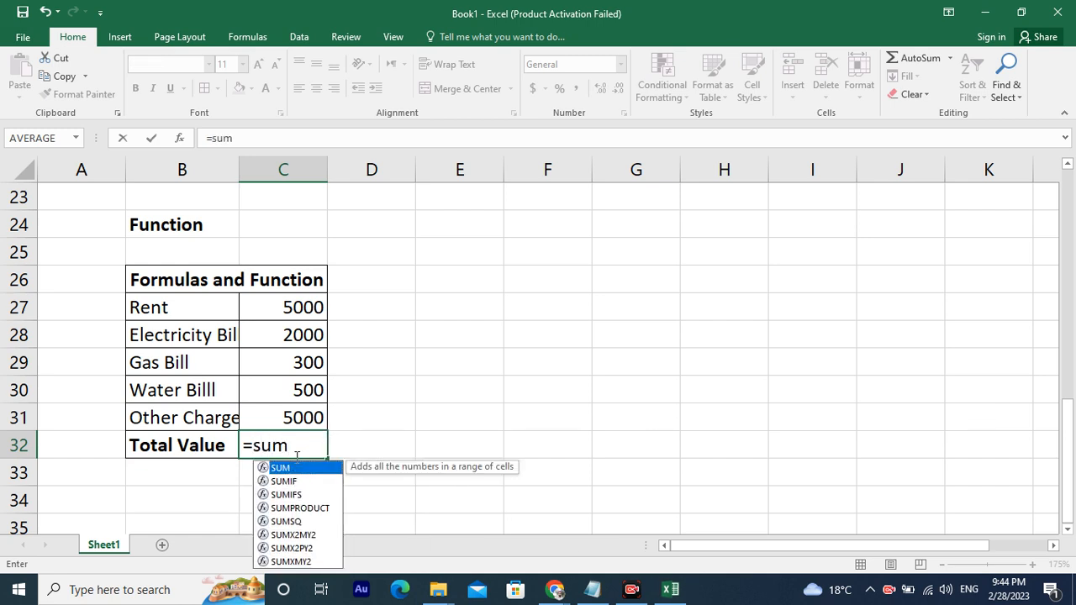
click(300, 445)
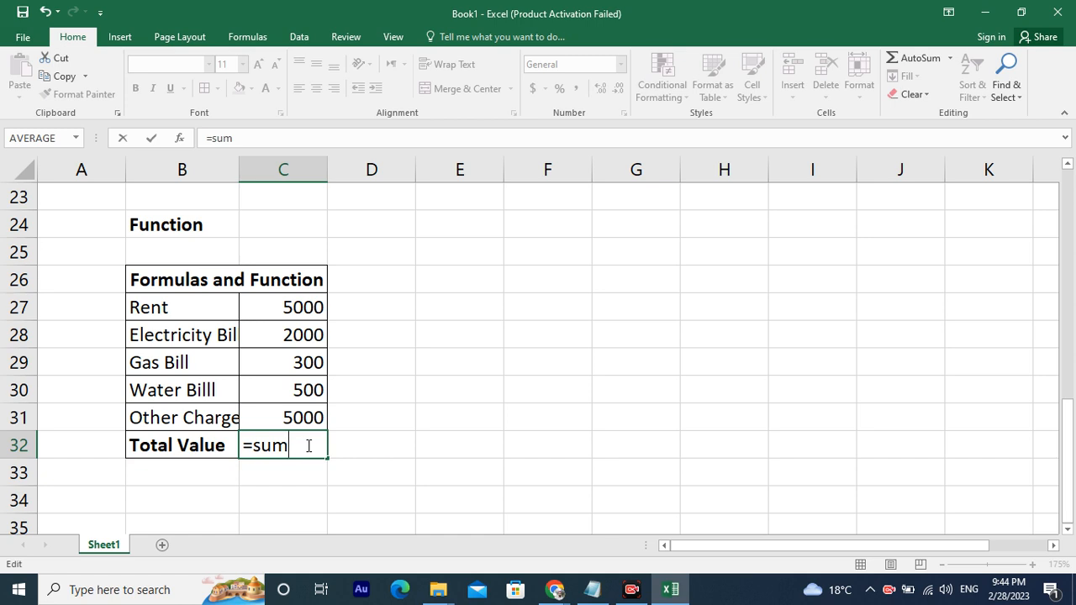
text(()
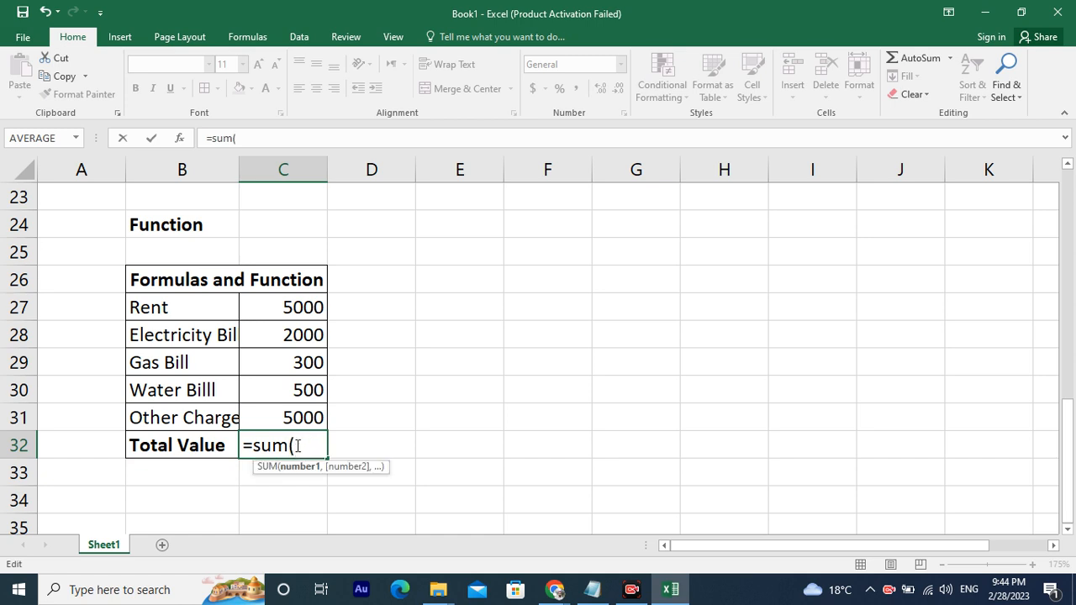
click(286, 306)
text(,)
click(294, 335)
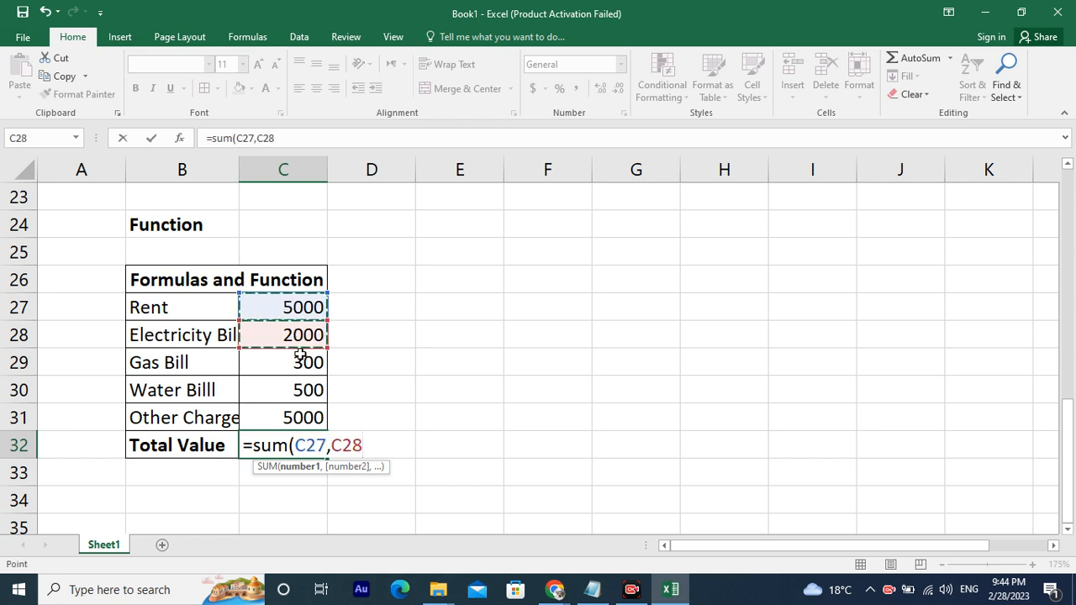
text(,)
click(301, 360)
text(,)
click(294, 390)
text(,)
click(290, 418)
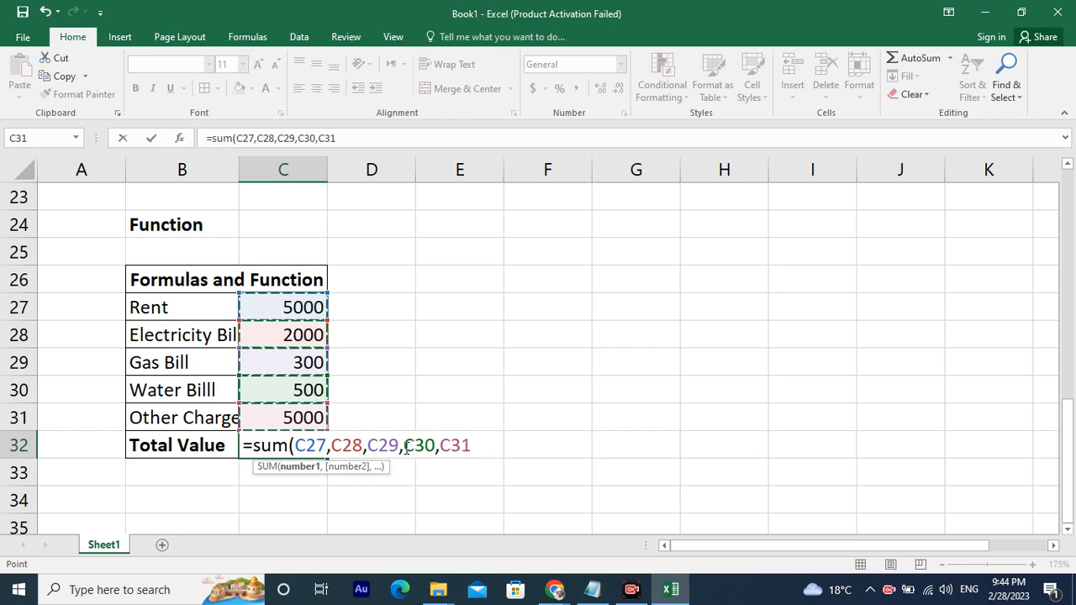
text())
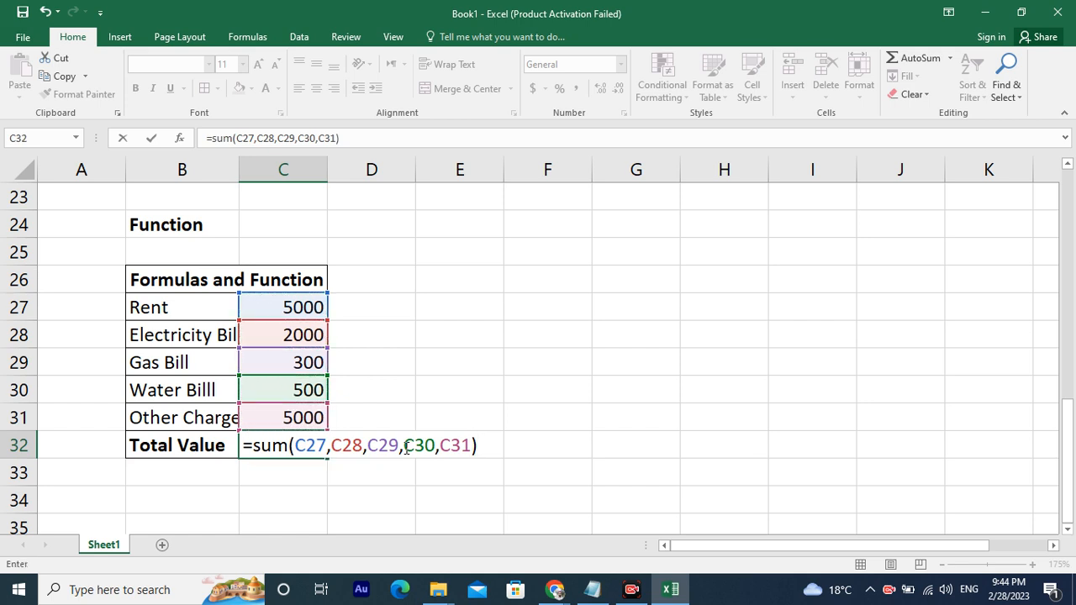
key(Return)
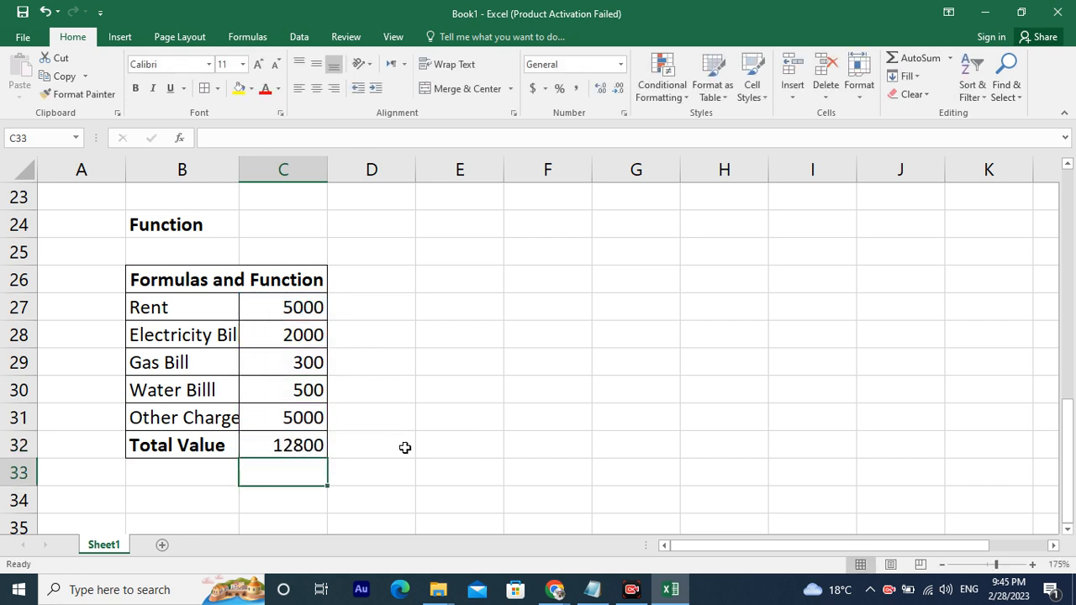
click(300, 443)
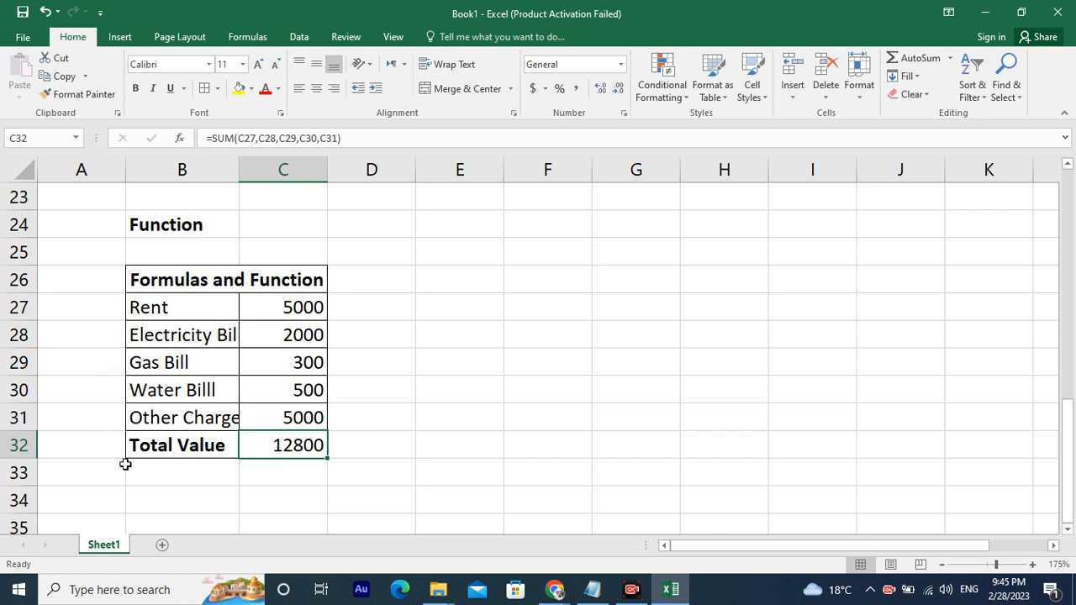
Enter the function name Sum in A32 beside the Total Value row.
click(82, 450)
text(Sum)
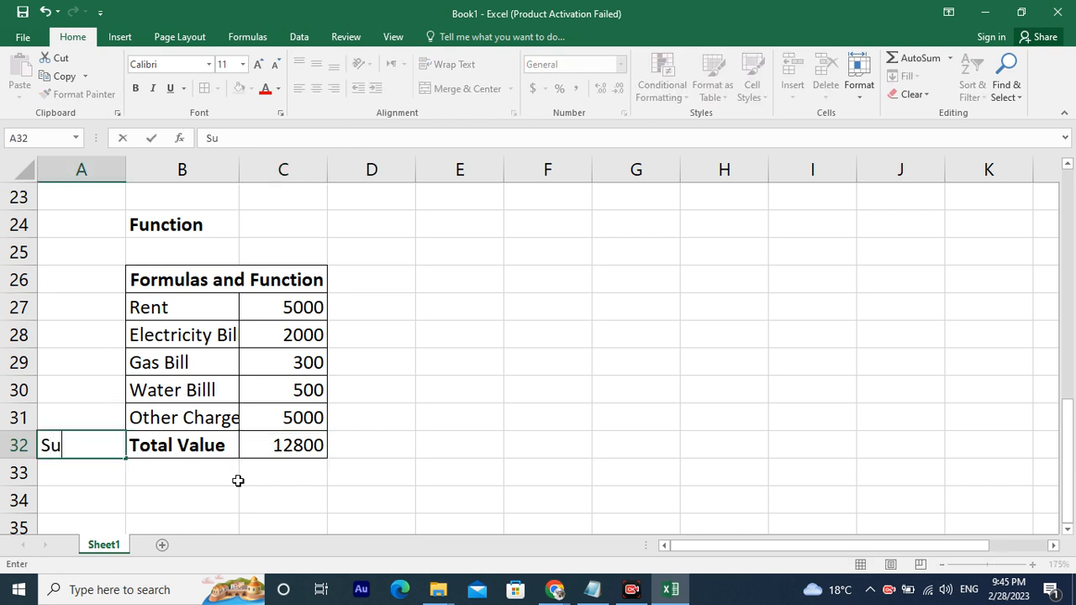
key(Return)
Copy the table heading and expense rows B26:C31 and paste them at E26.
key(Up)
key(Up)
key(Up)
key(Up)
key(Up)
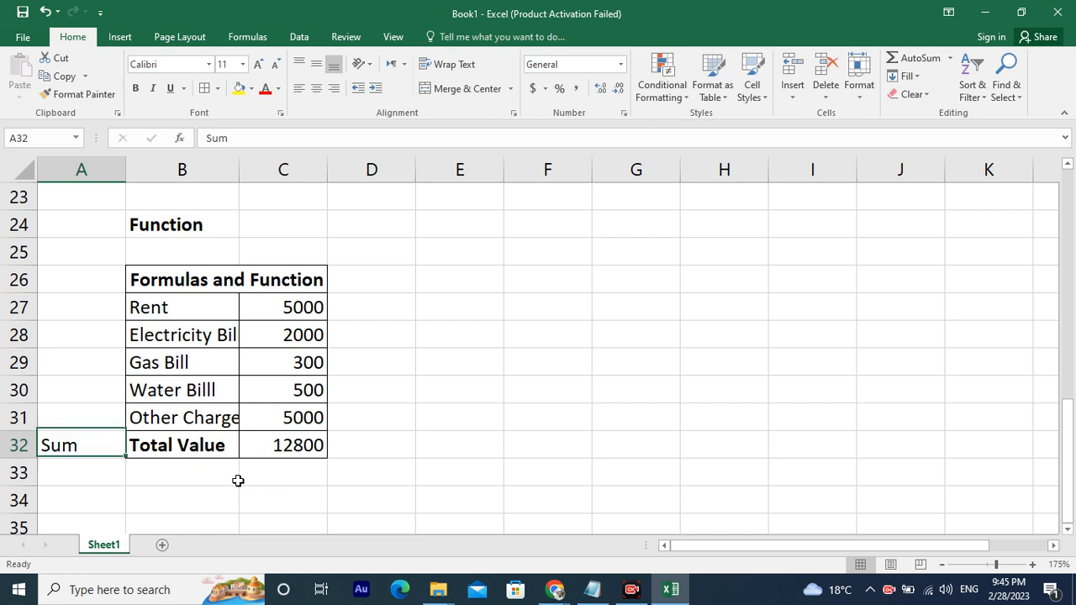
key(Up)
key(Up)
key(Right)
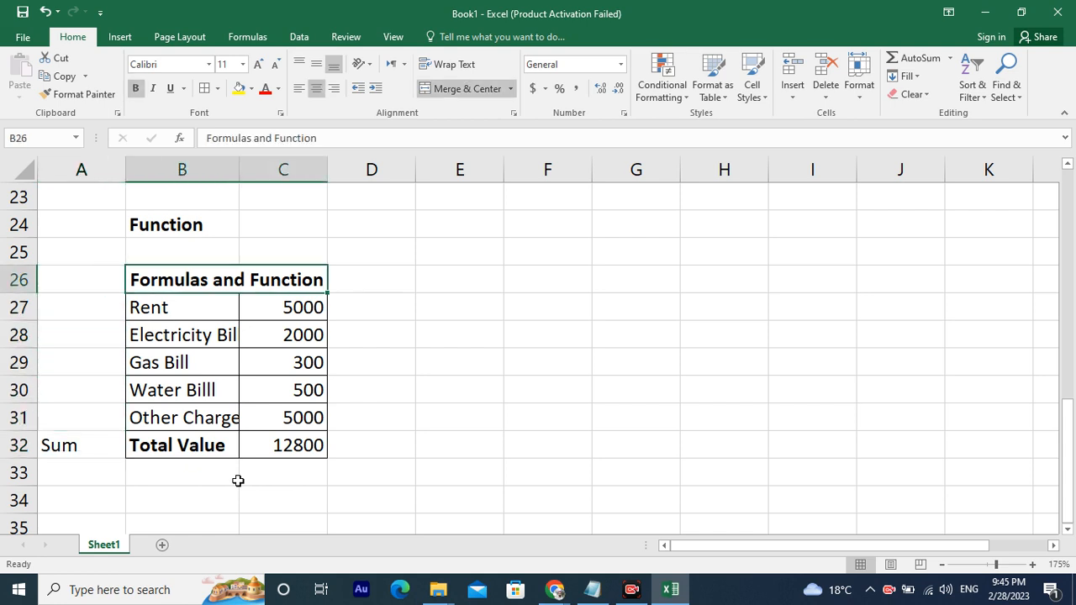
key(shift+Down)
key(shift+Down)
key(shift+Down)
key(shift+Down)
key(shift+Down)
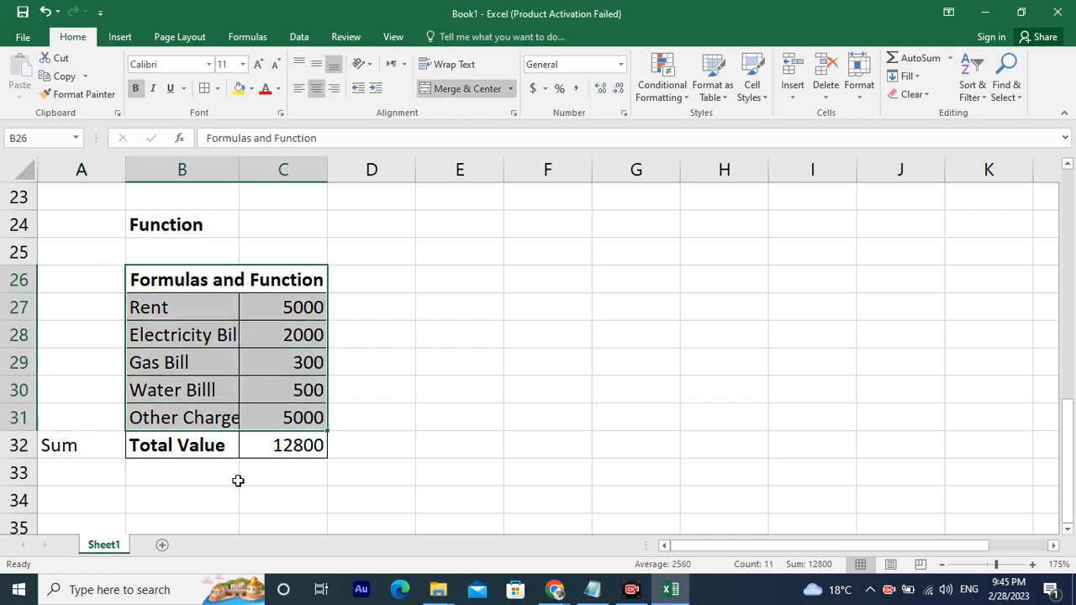
key(ctrl+c)
key(Right)
key(Right)
key(ctrl+v)
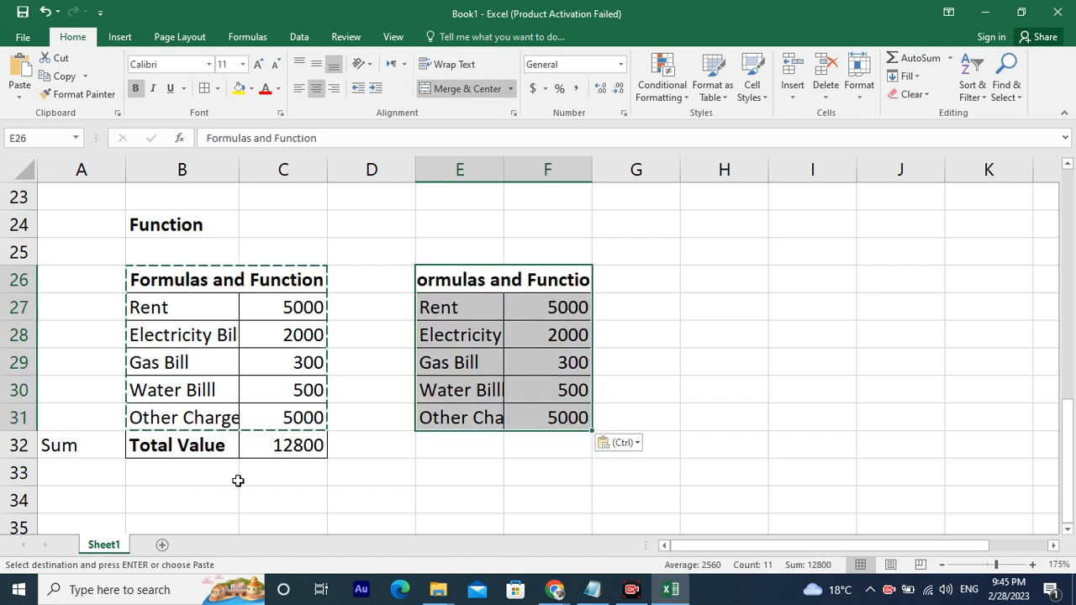
Enter the label Total Value in E32 below the second table and make it bold.
key(Down)
key(Down)
key(Down)
key(Down)
key(Down)
key(Down)
key(Down)
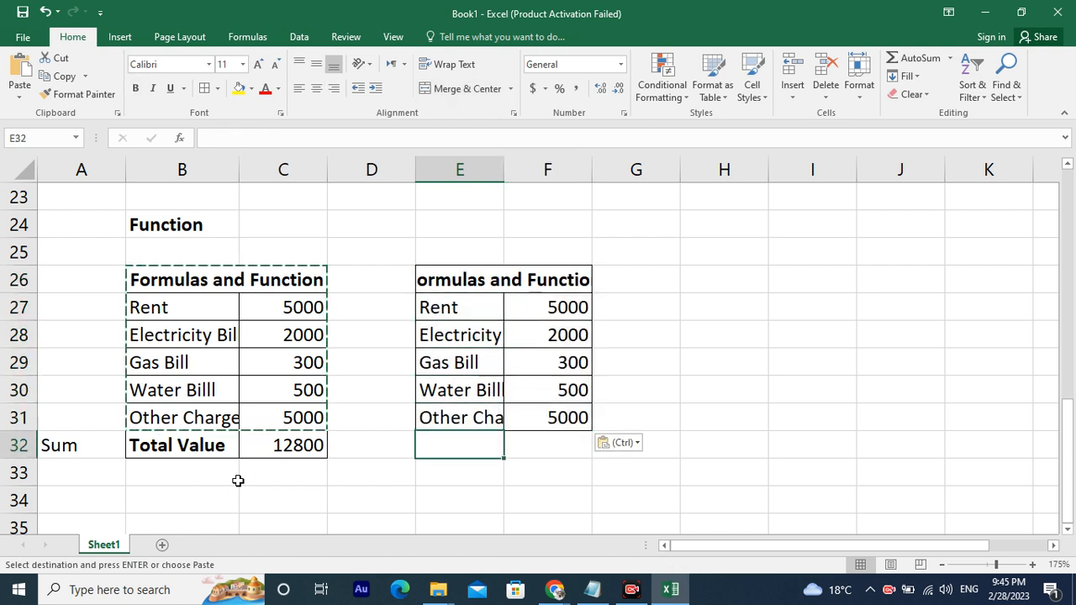
key(Up)
text(T)
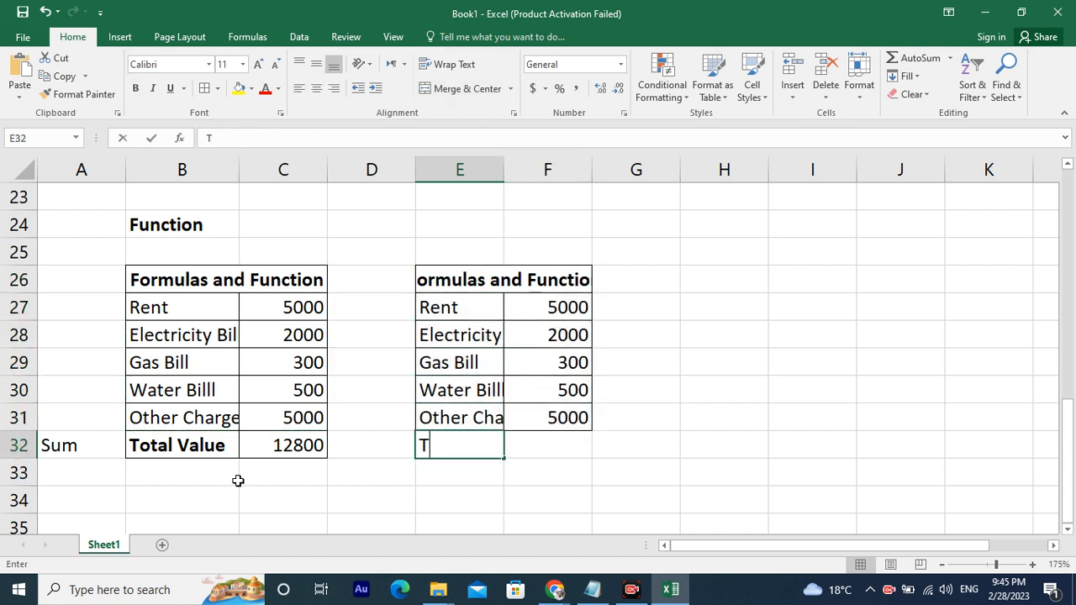
text(otal Value)
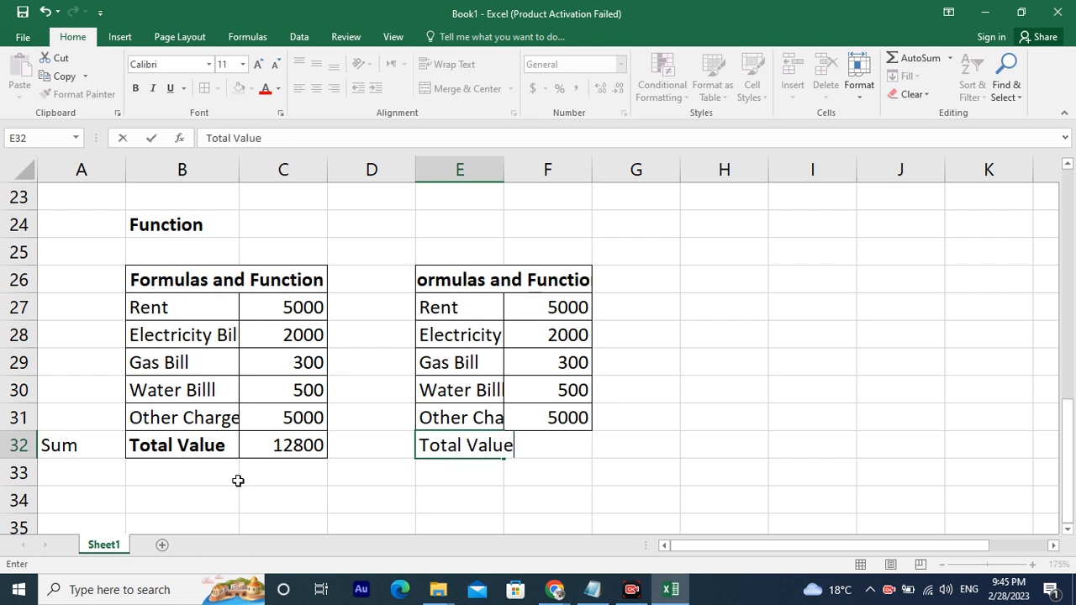
key(Left)
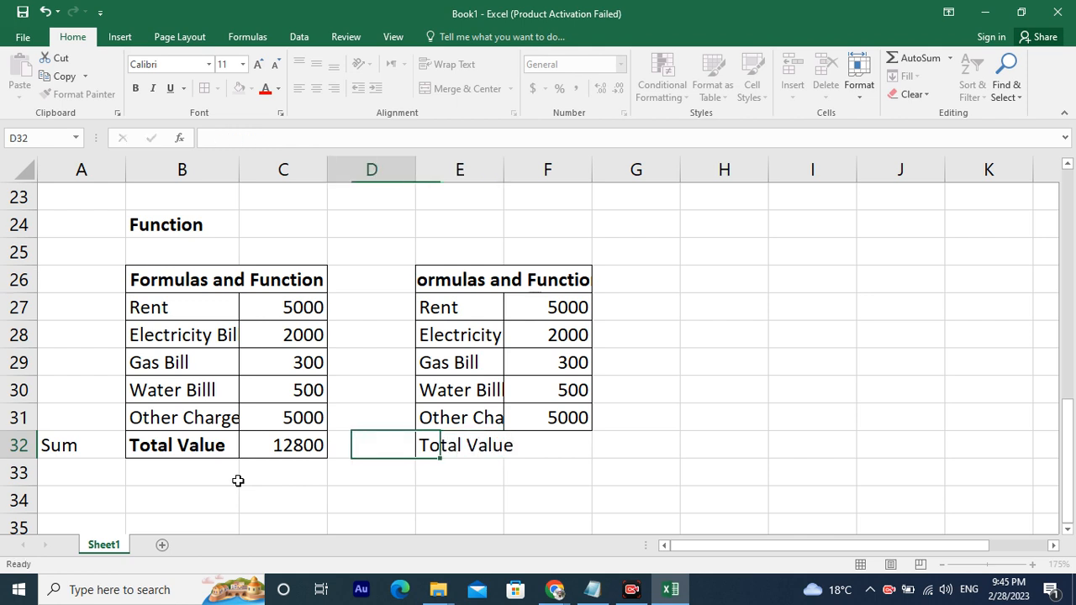
key(Right)
key(ctrl+b)
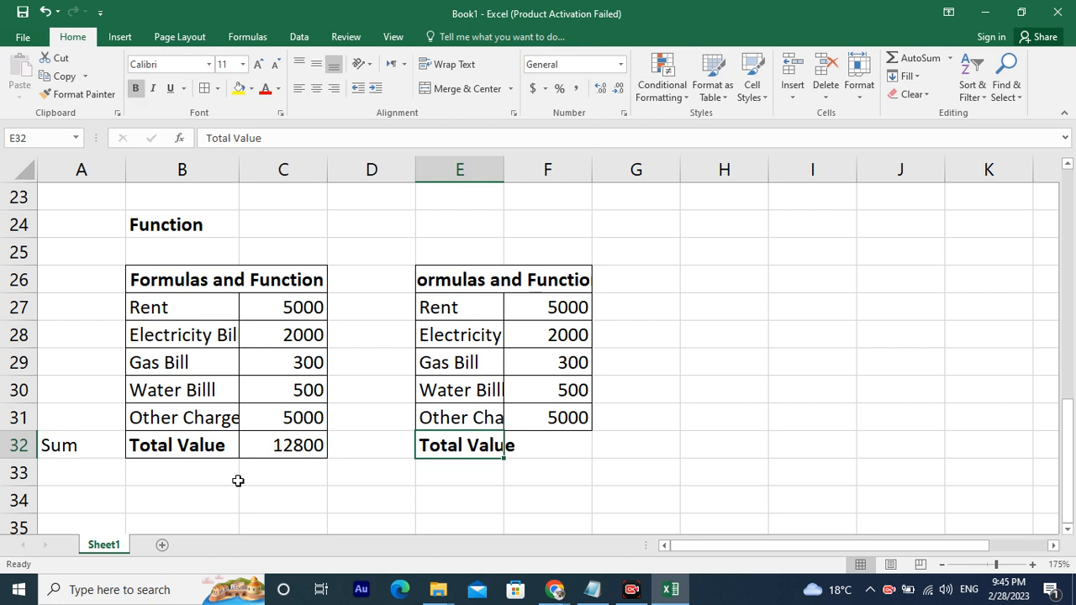
Enter the formula =G32 in cell F32 beside the second table's Total Value label and reselect the cell.
key(Right)
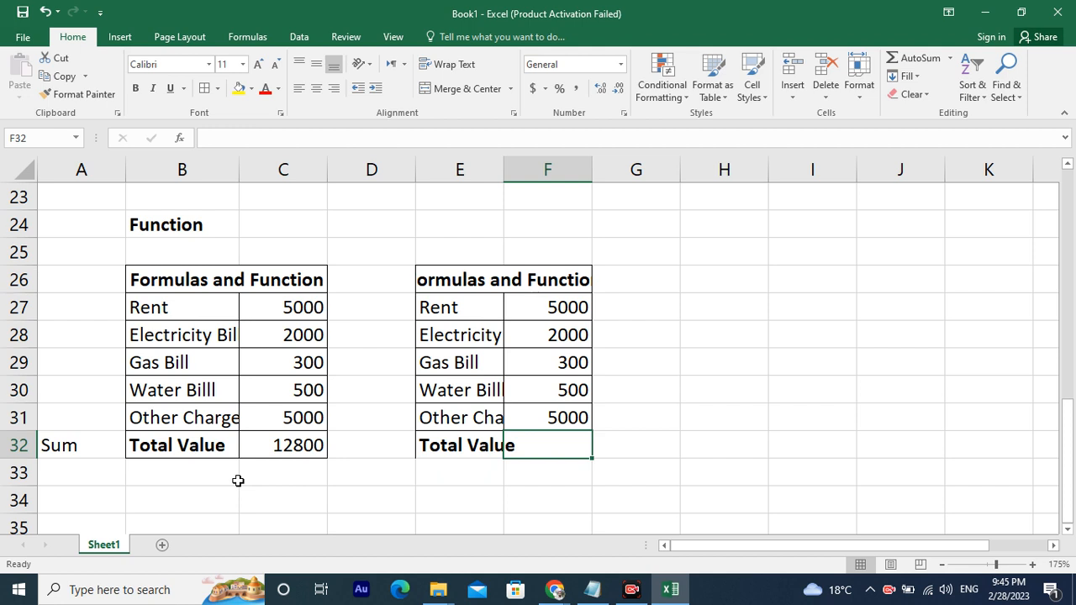
text(=)
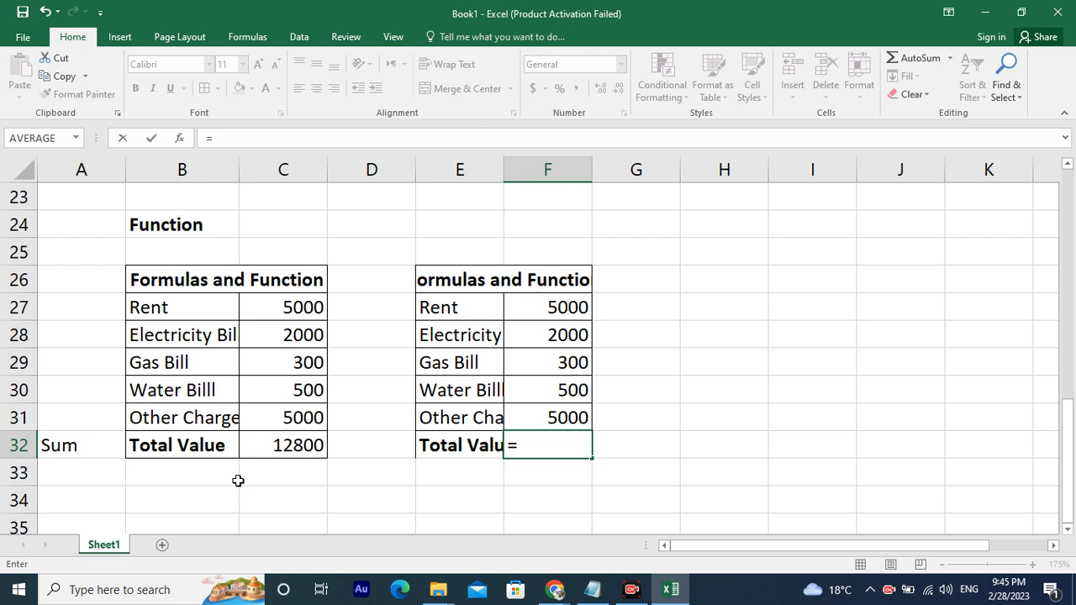
click(655, 448)
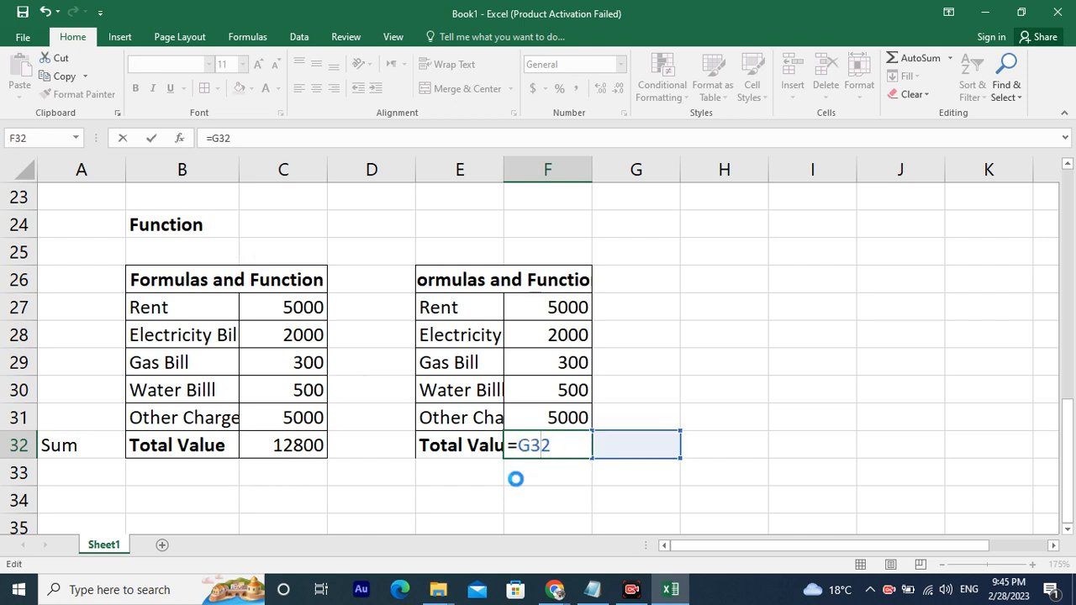
key(Return)
click(581, 448)
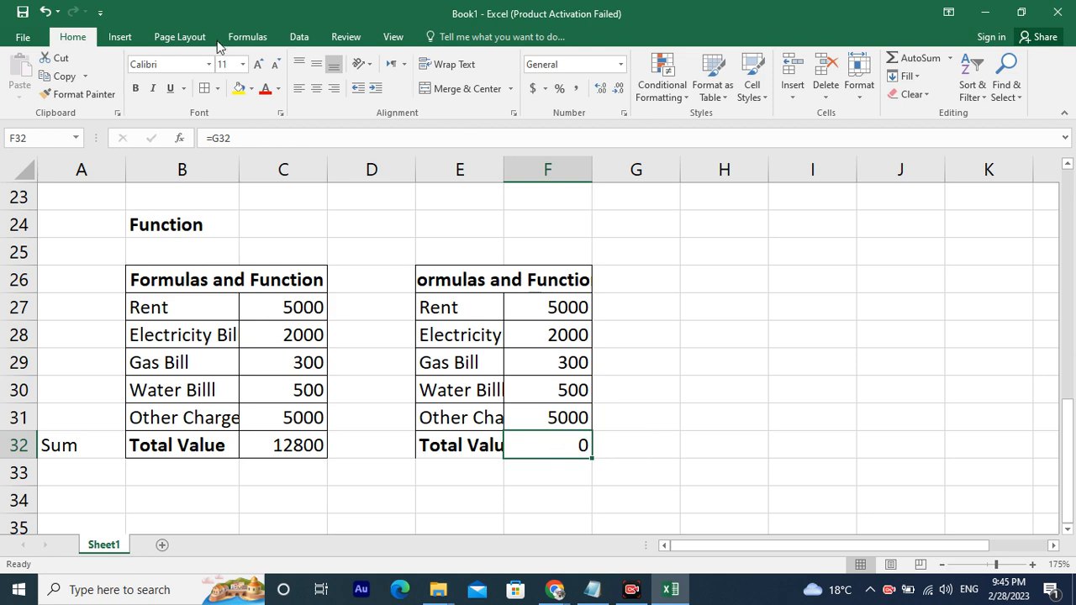
click(246, 39)
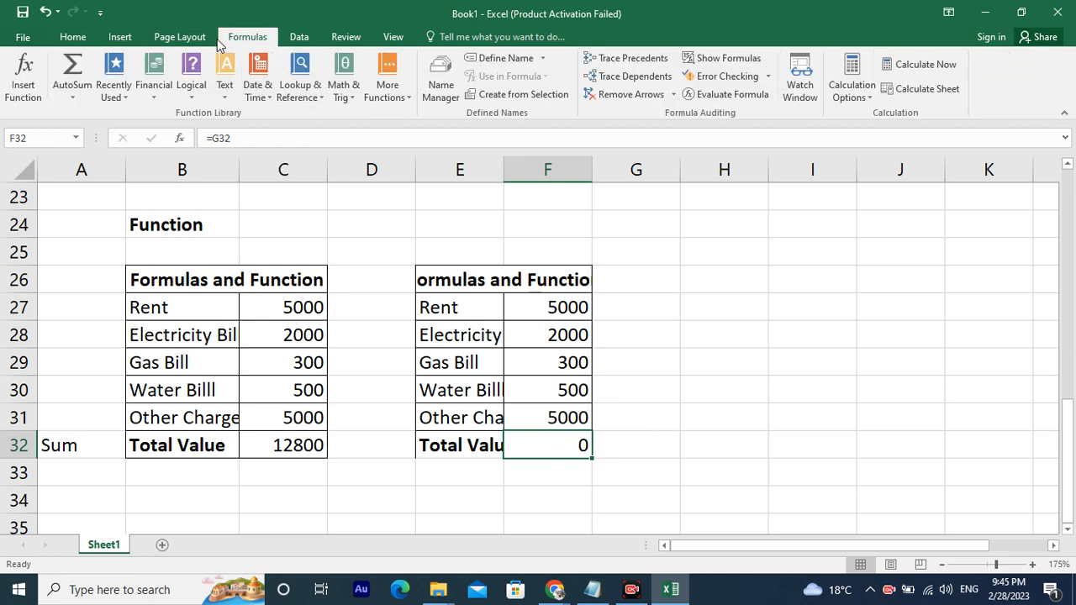
click(181, 37)
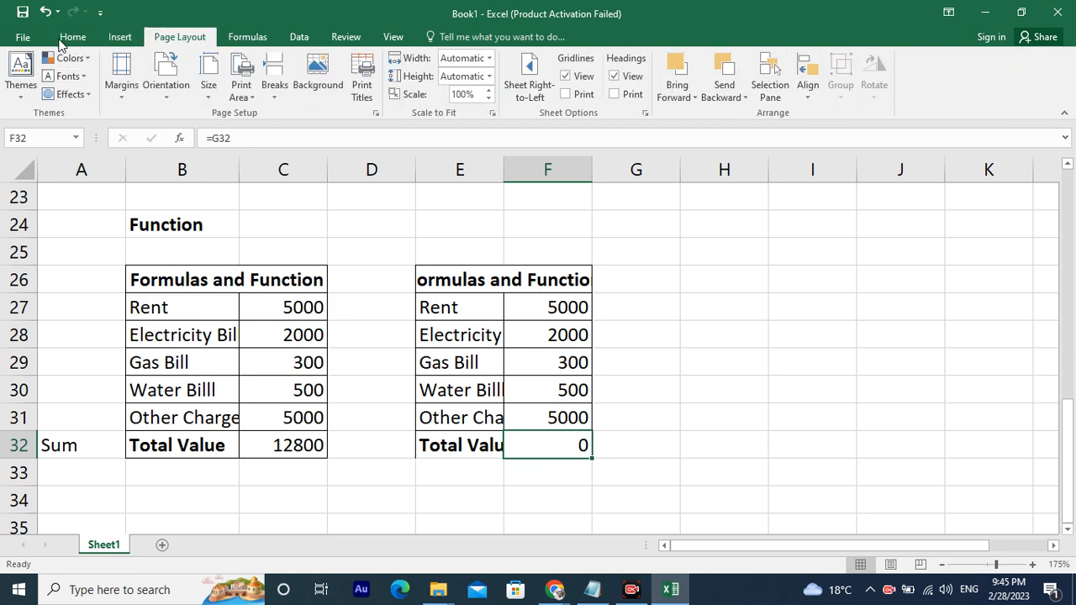
click(116, 37)
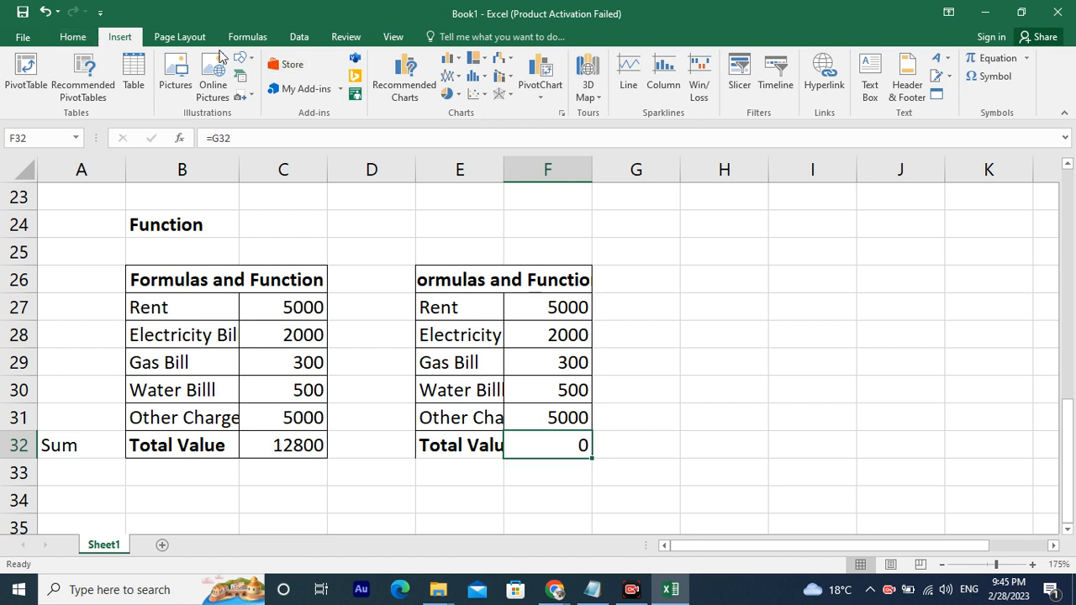
click(73, 37)
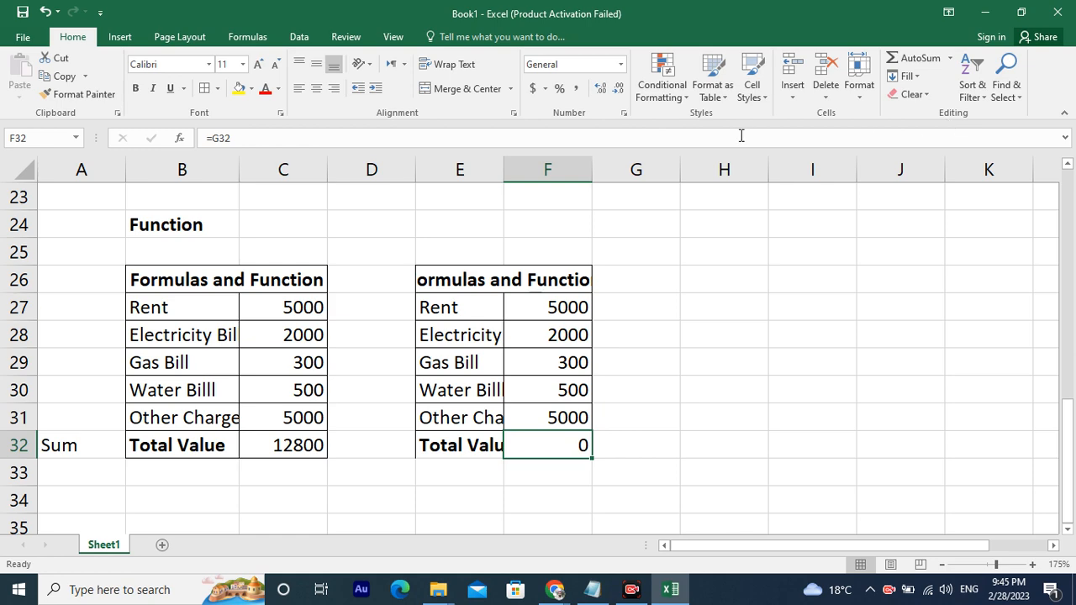
Extend the formula in F32 with the AVERAGE function over the expenses, making it =G32+AVERAGE(F27:F31).
click(253, 140)
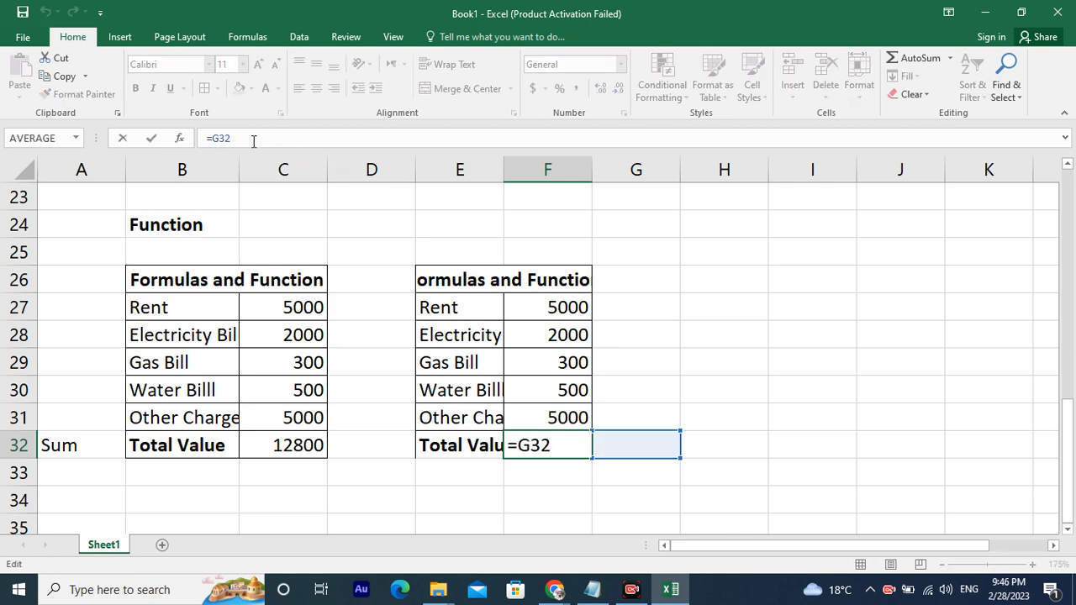
text(+)
click(59, 138)
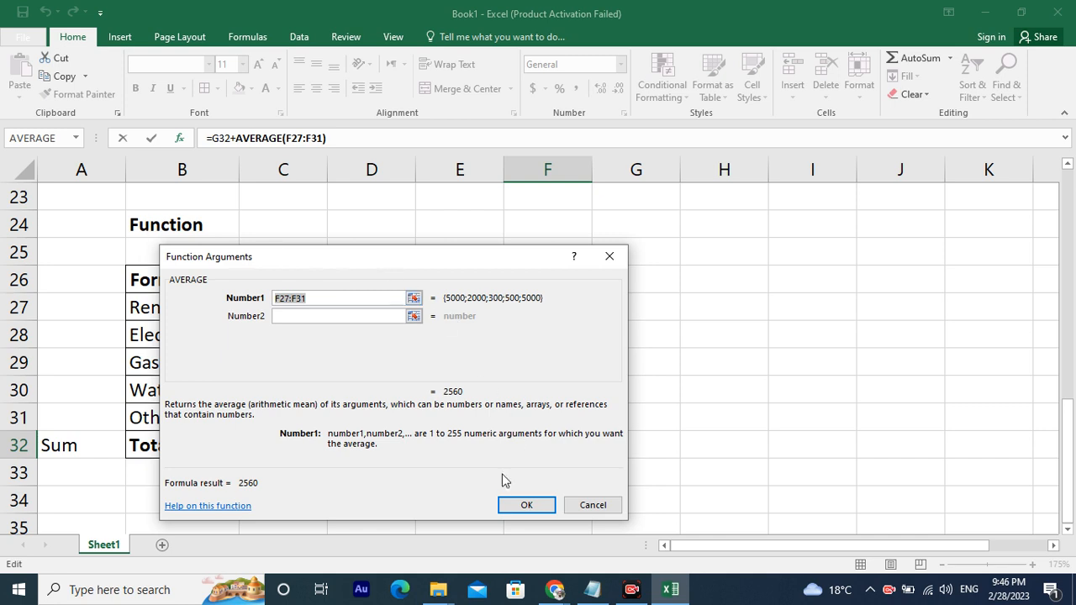
click(524, 504)
click(63, 137)
click(74, 137)
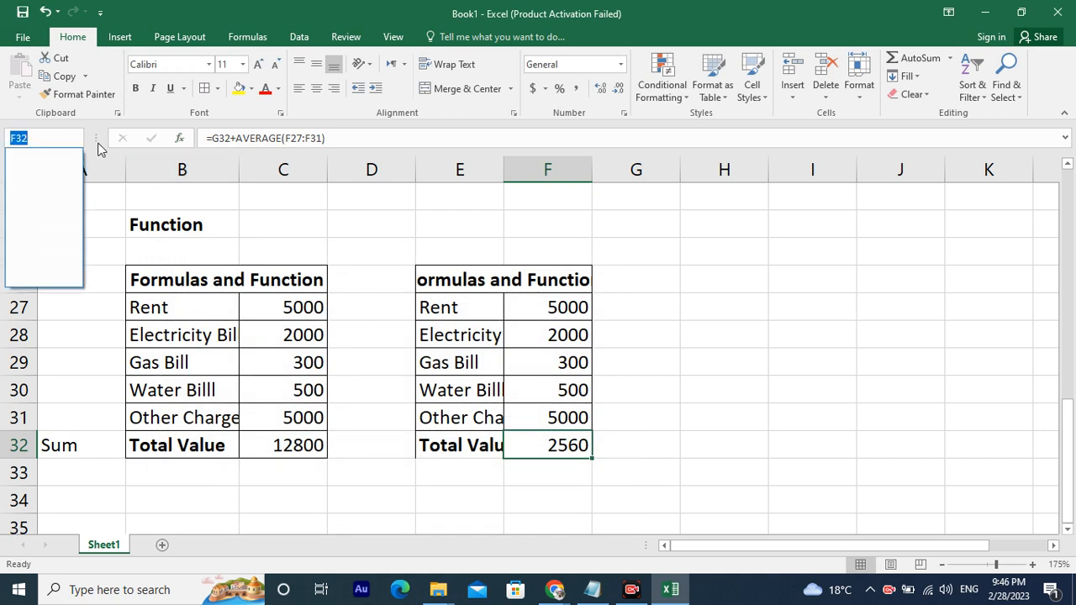
click(377, 138)
click(359, 137)
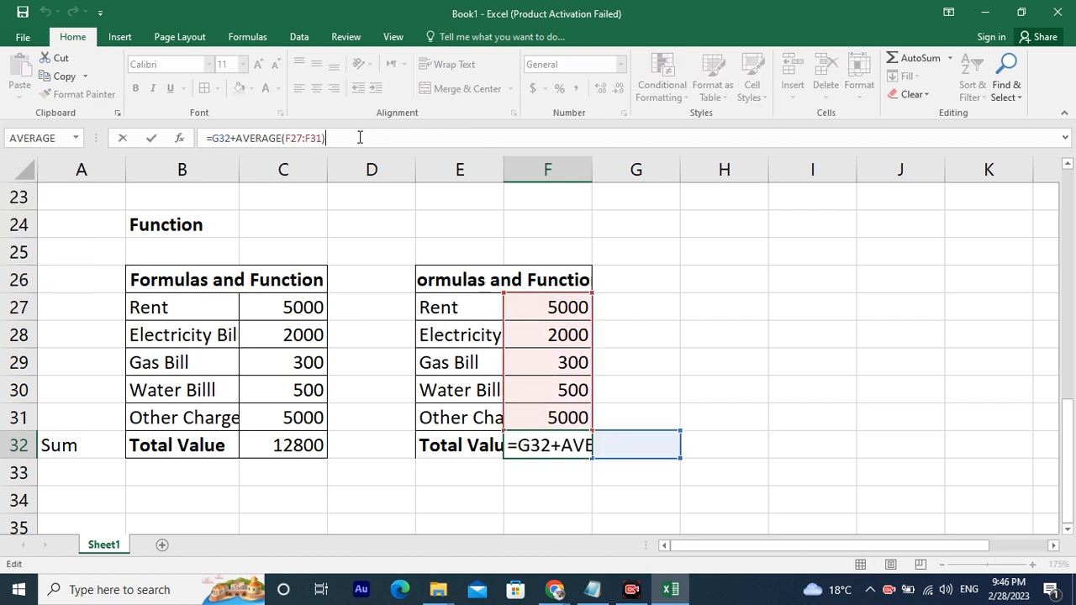
key(BackSpace)
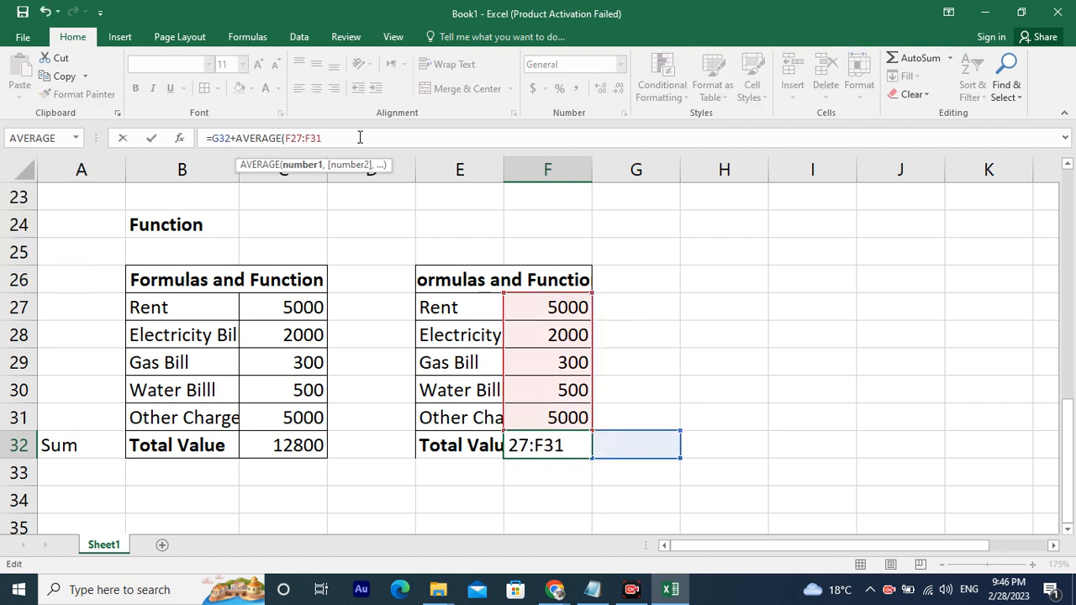
click(536, 440)
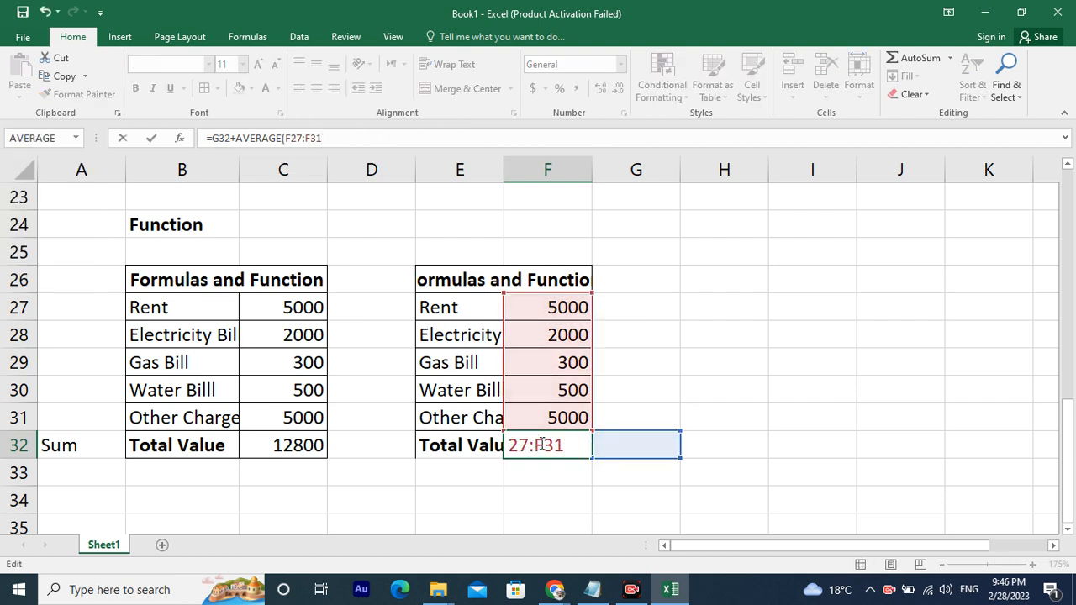
click(632, 476)
click(561, 446)
click(685, 399)
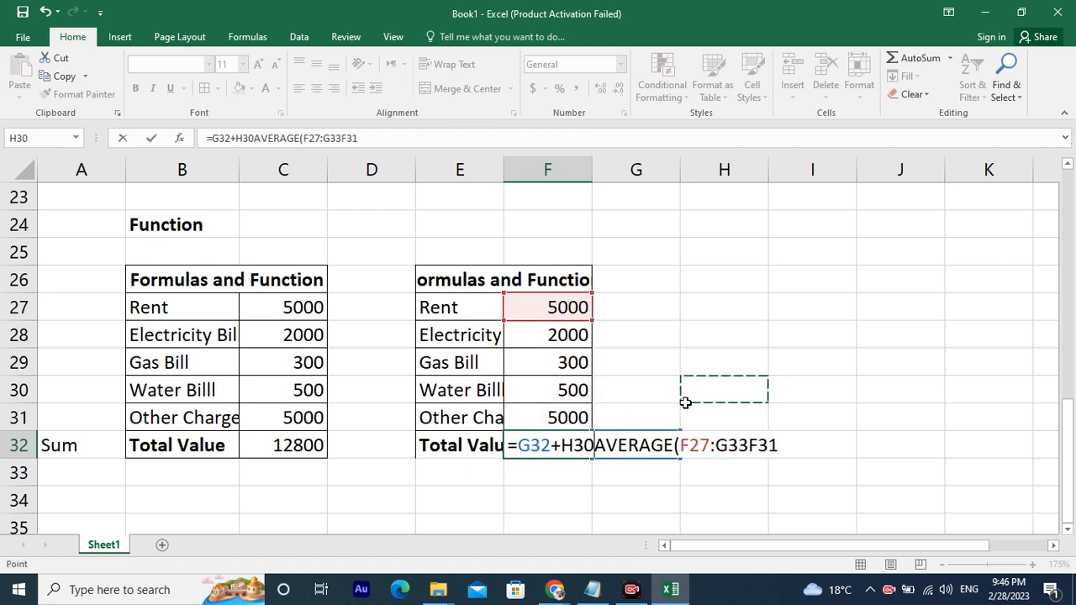
key(Return)
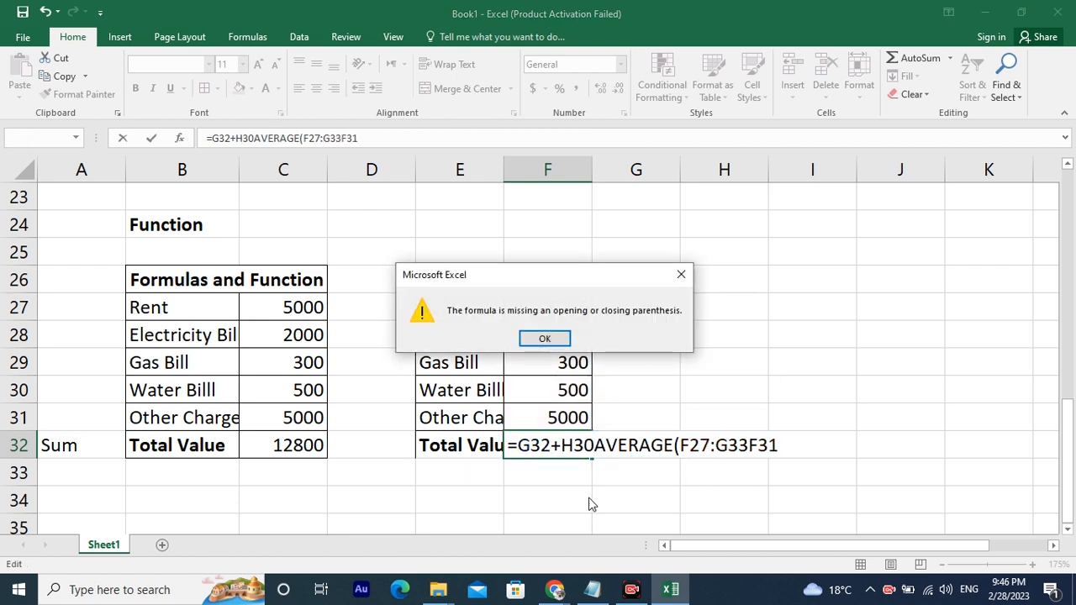
click(555, 343)
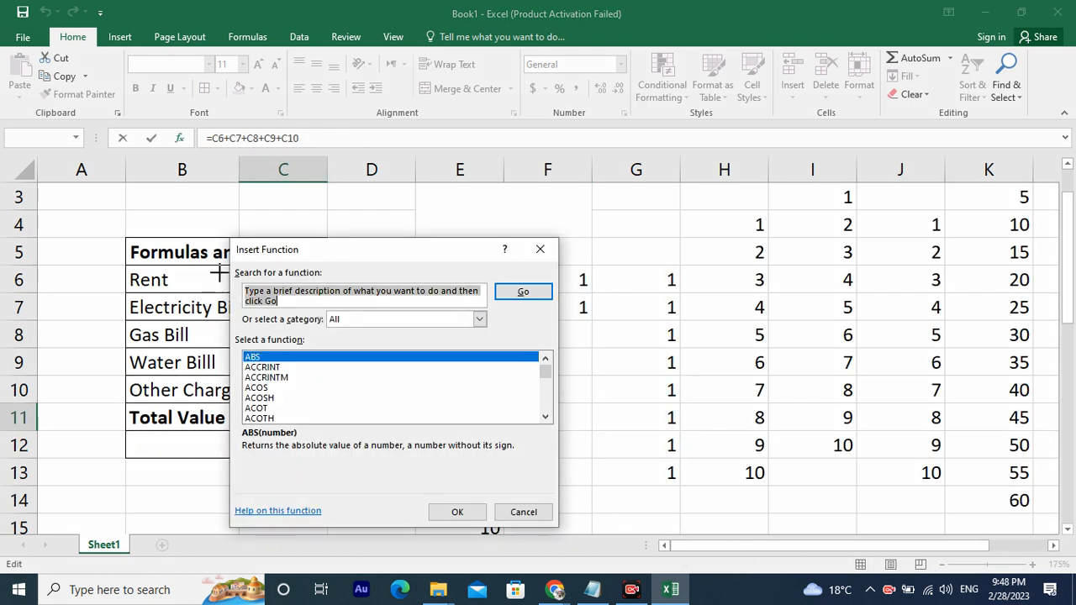
click(203, 212)
mouse_move(245, 262)
mouse_down()
mouse_move(408, 420)
mouse_move(482, 428)
mouse_move(622, 517)
mouse_move(583, 558)
mouse_move(594, 550)
mouse_move(584, 544)
mouse_up()
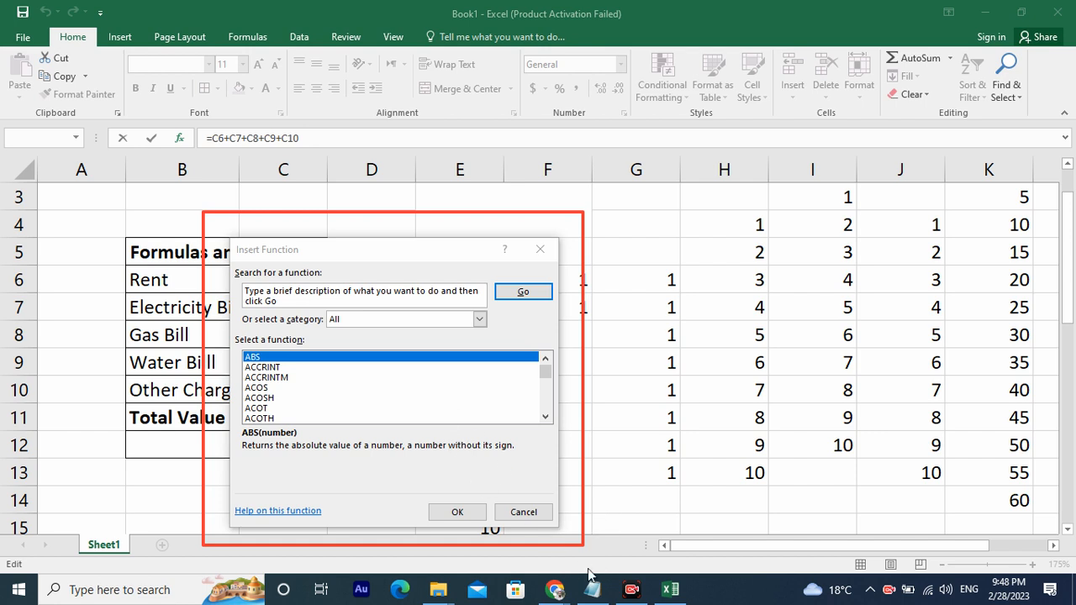
Look through the alphabetical list of all functions and their descriptions in the Insert Function dialog, from ACCRINTM to DGET.
click(473, 379)
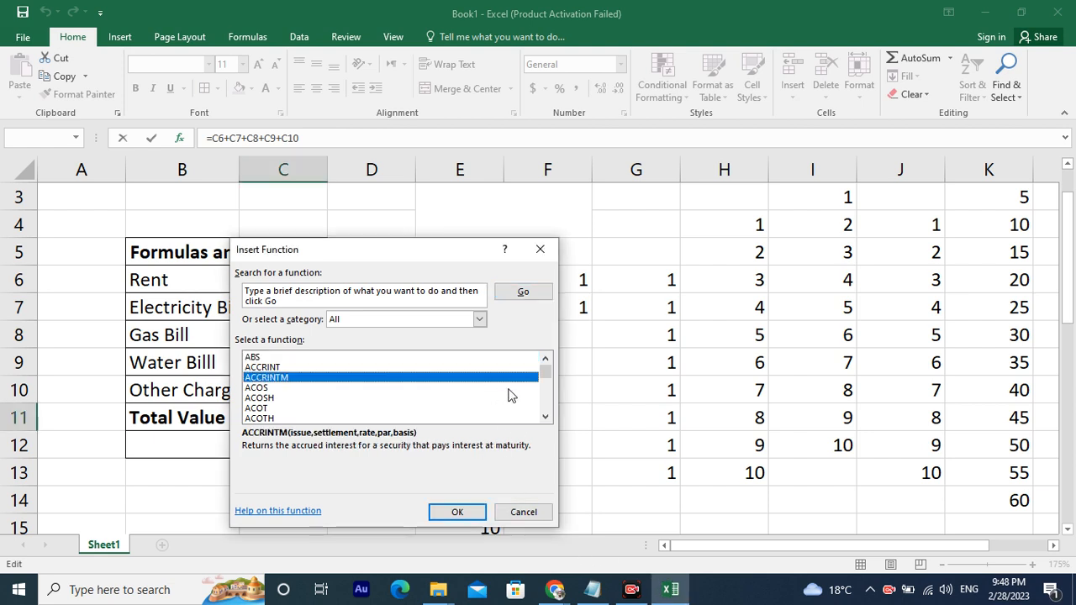
key(Down)
key(Down)
key(Down)
key(Down)
key(Down)
key(Down)
key(Down)
key(Down)
key(Down)
key(Down)
key(Down)
key(Down)
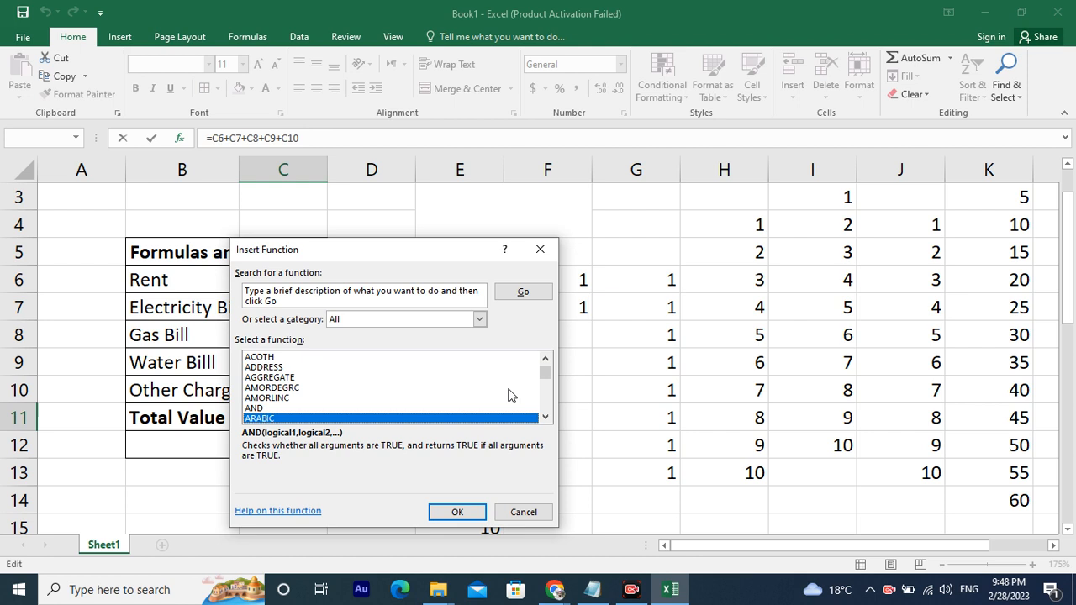
key(Down)
key(Down)
key(Down)
key(Down)
key(Down)
key(Down)
key(Down)
key(Down)
key(Down)
key(Down)
key(Down)
key(Down)
key(Down)
key(Down)
key(Down)
key(Down)
key(Down)
key(Down)
key(Down)
key(Down)
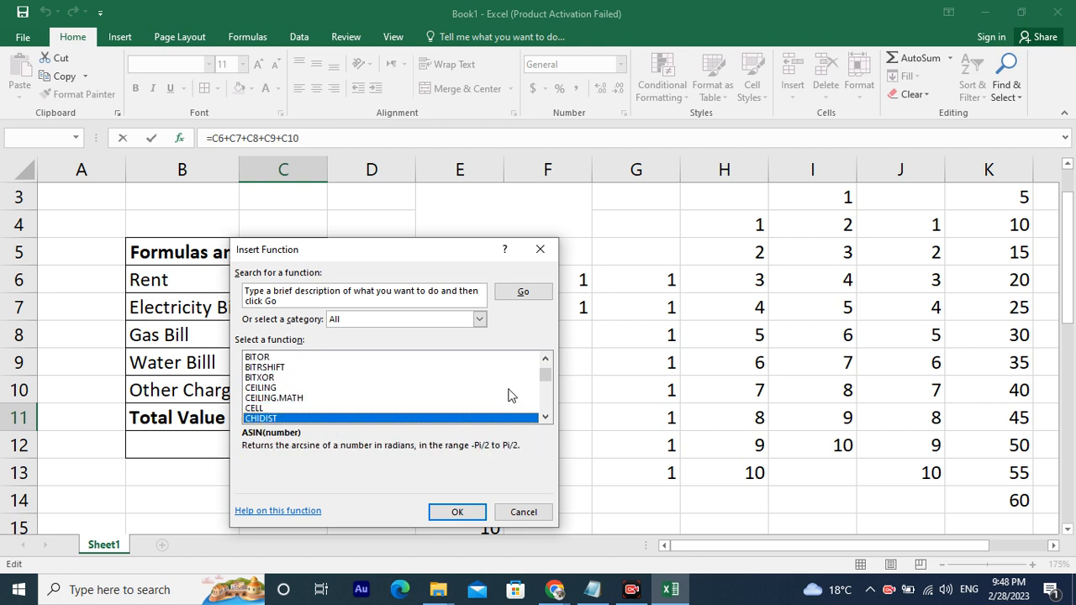
key(Down)
key(Down)
key(Down)
key(Down)
key(Down)
key(Down)
key(Down)
key(Down)
key(Down)
key(Down)
key(Down)
key(Down)
key(Down)
key(Down)
key(Down)
key(Down)
key(Down)
key(Down)
key(Down)
key(Down)
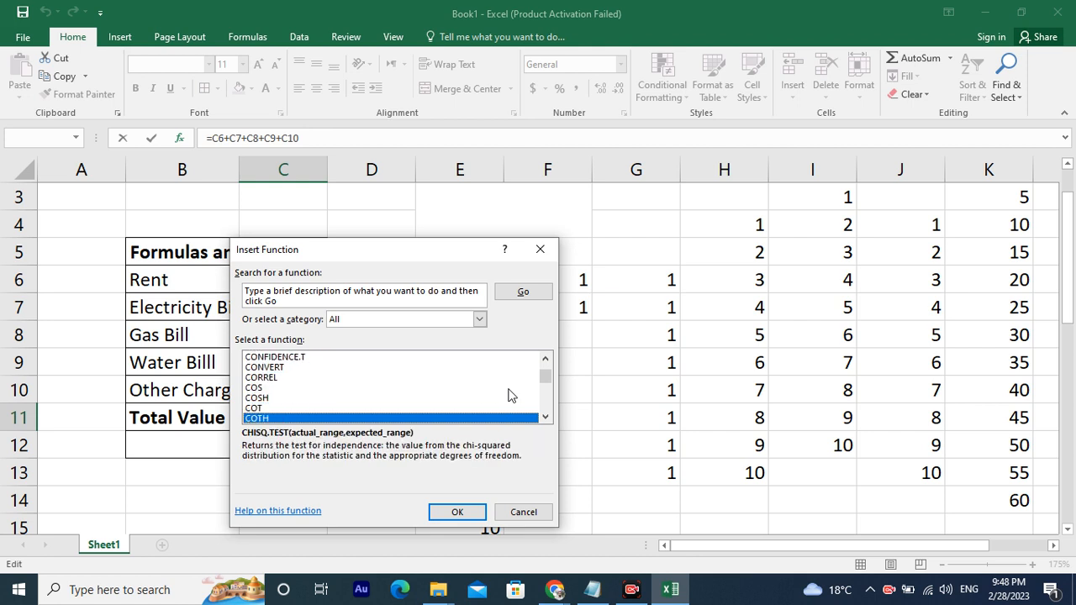
key(Down)
key(Down)
key(Down)
key(Down)
key(Down)
key(Down)
key(Down)
key(Down)
key(Down)
key(Down)
key(Down)
key(Down)
key(Down)
key(Down)
key(Down)
key(Down)
key(Down)
key(Down)
key(Down)
key(Down)
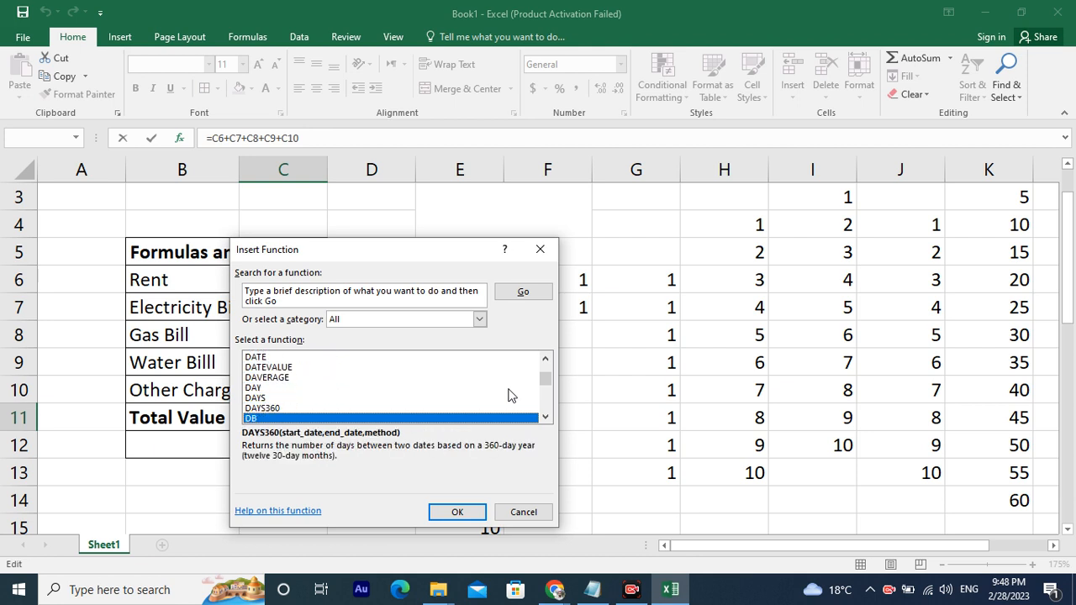
key(Up)
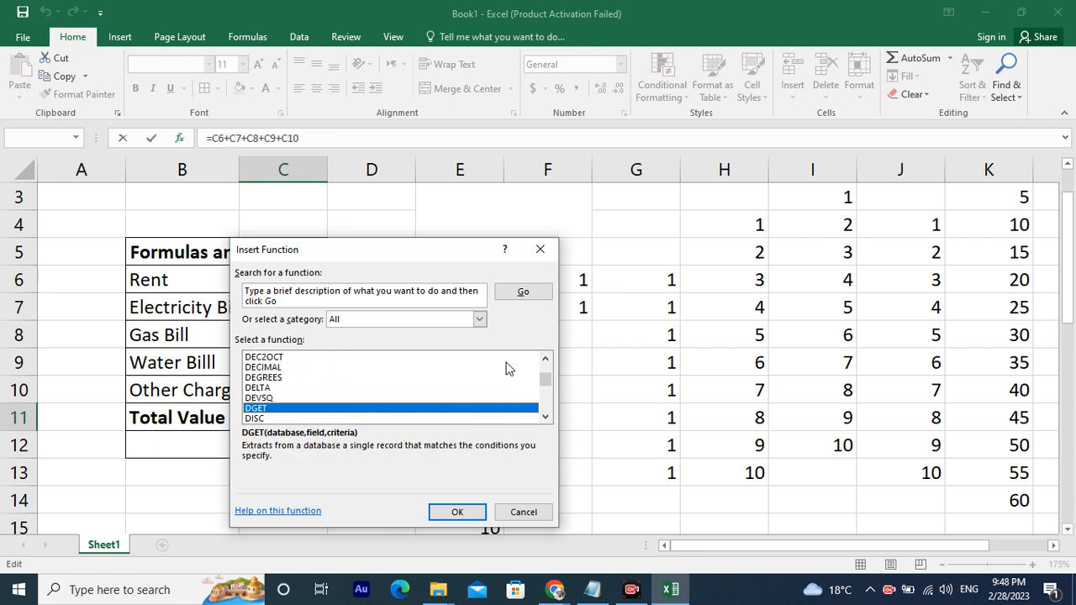
Filter the function list to the Date & Time category and look through its functions.
click(363, 327)
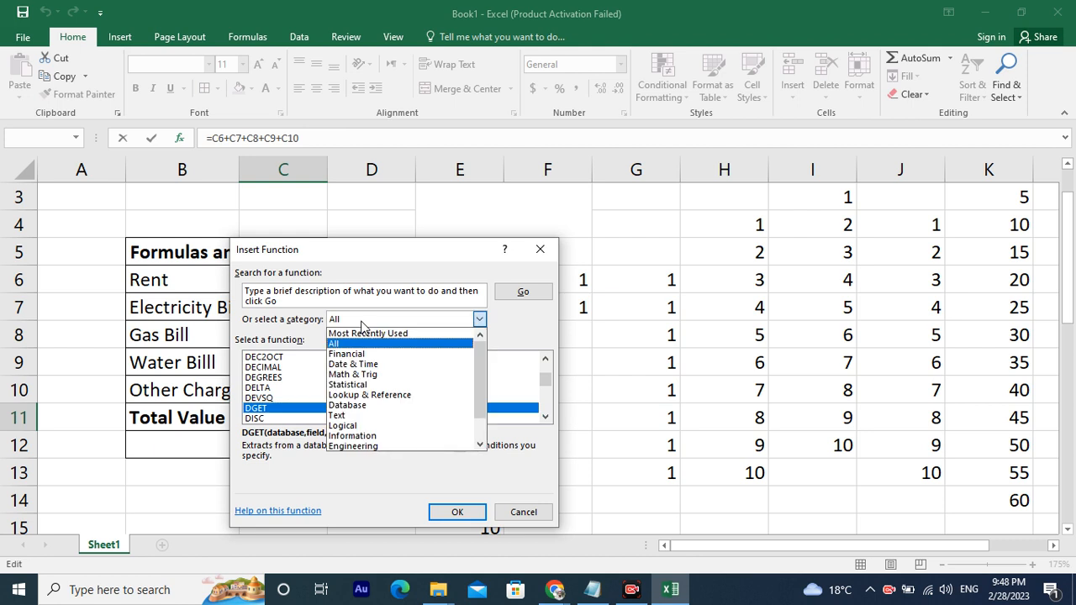
click(377, 368)
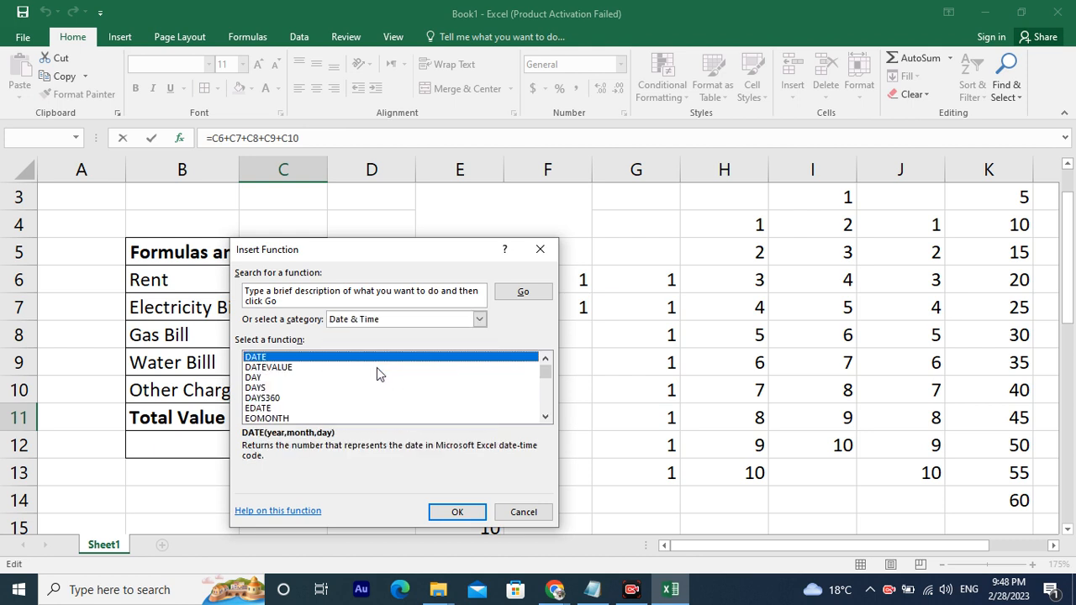
scroll(326, 391, down, 5)
scroll(319, 409, down, 1)
scroll(303, 383, up, 2)
scroll(301, 380, down, 2)
scroll(307, 406, up, 3)
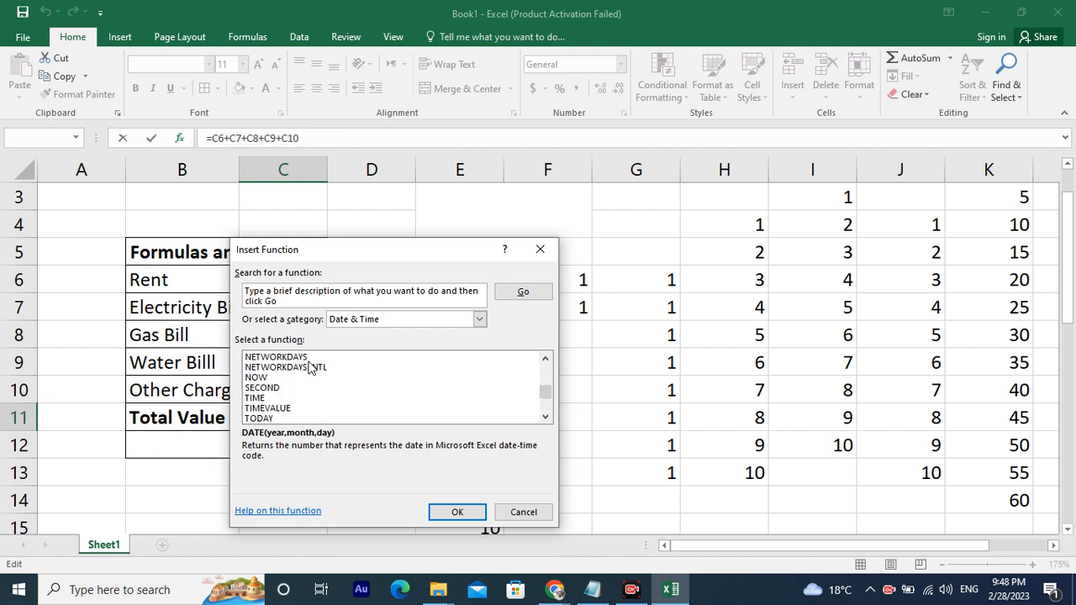
Filter the function list to the Database category and examine its functions, including the description of DMAX.
click(480, 318)
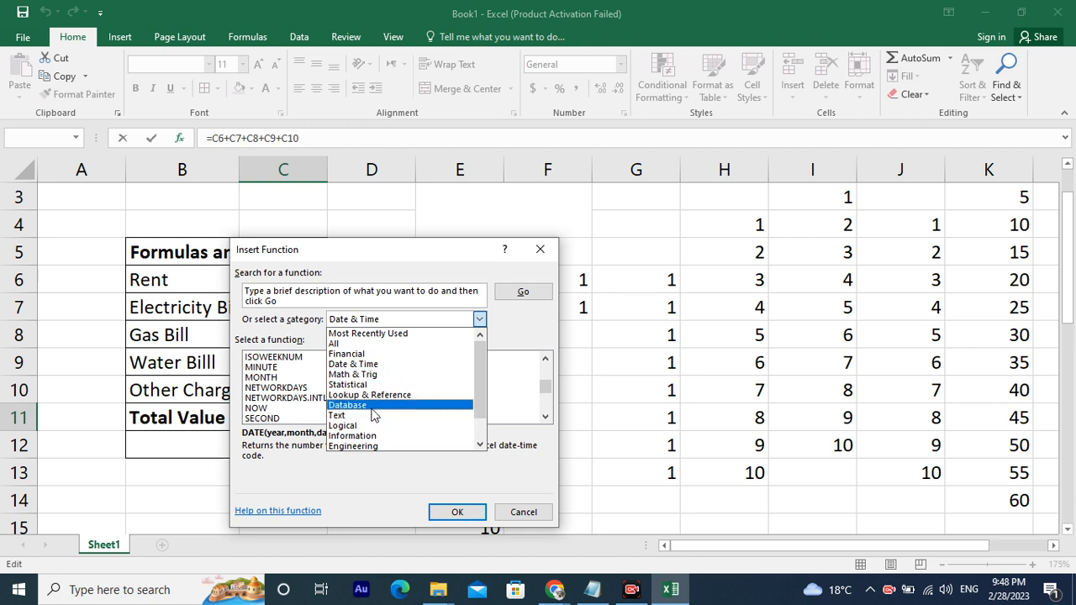
click(373, 405)
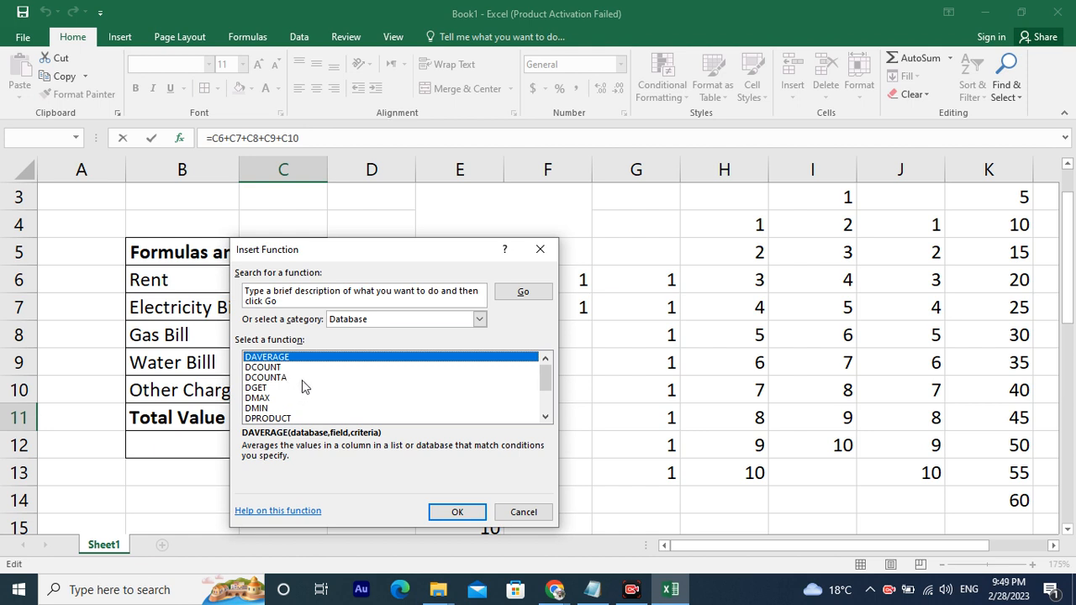
click(302, 378)
click(290, 397)
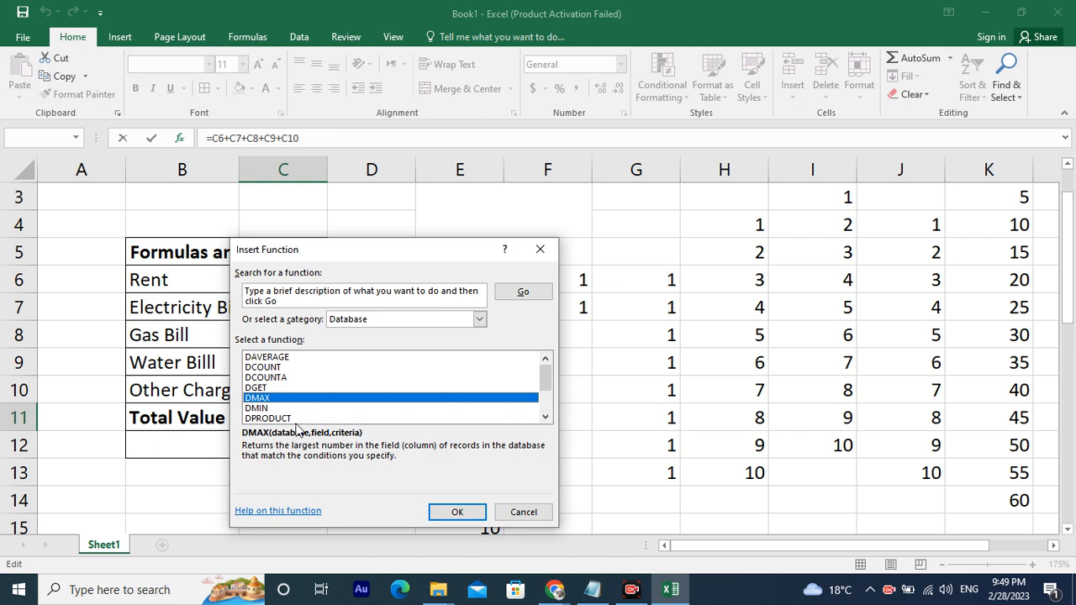
scroll(299, 417, down, 2)
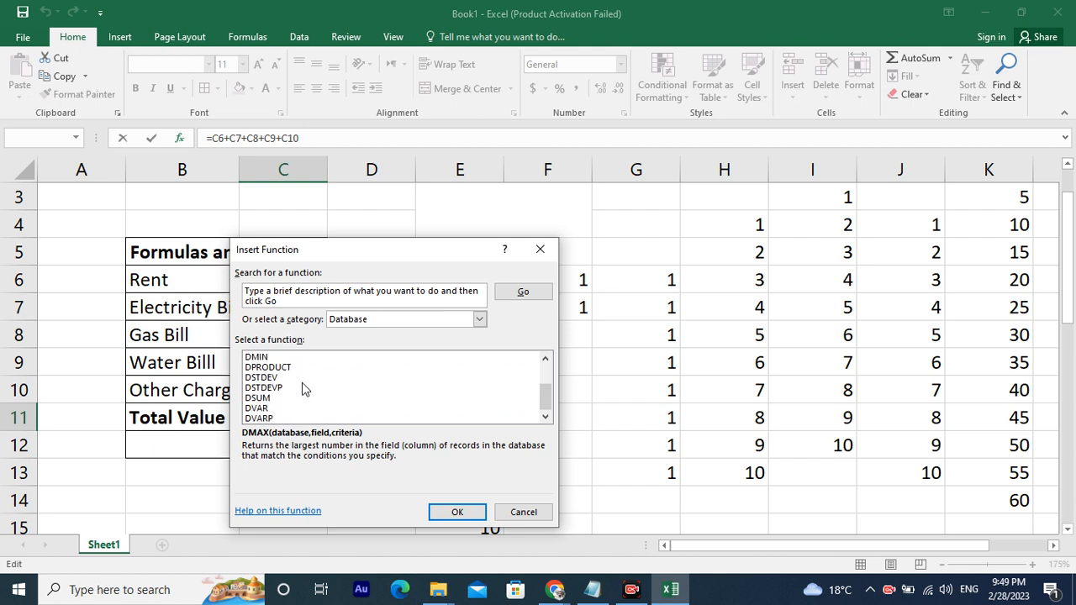
scroll(411, 396, up, 1)
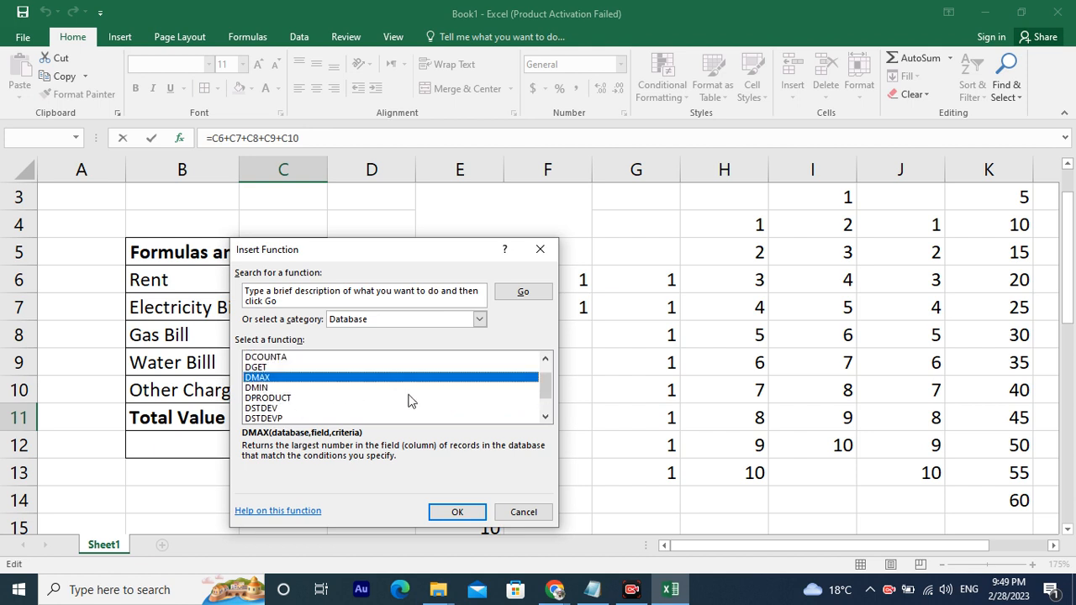
scroll(409, 396, up, 1)
Return the function category to All and close the Insert Function dialog without inserting anything.
click(403, 318)
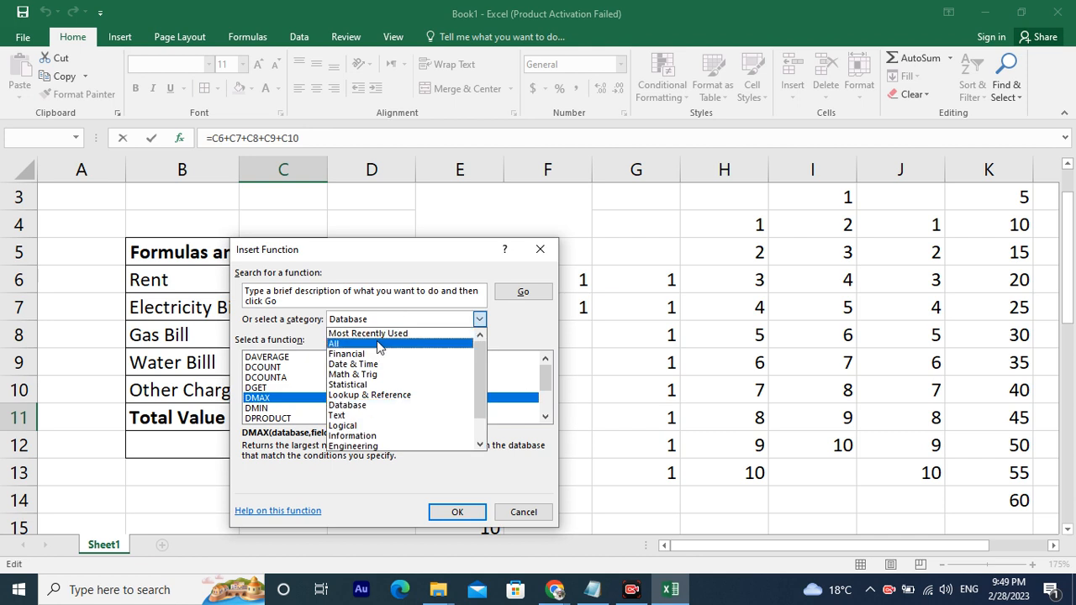
click(378, 345)
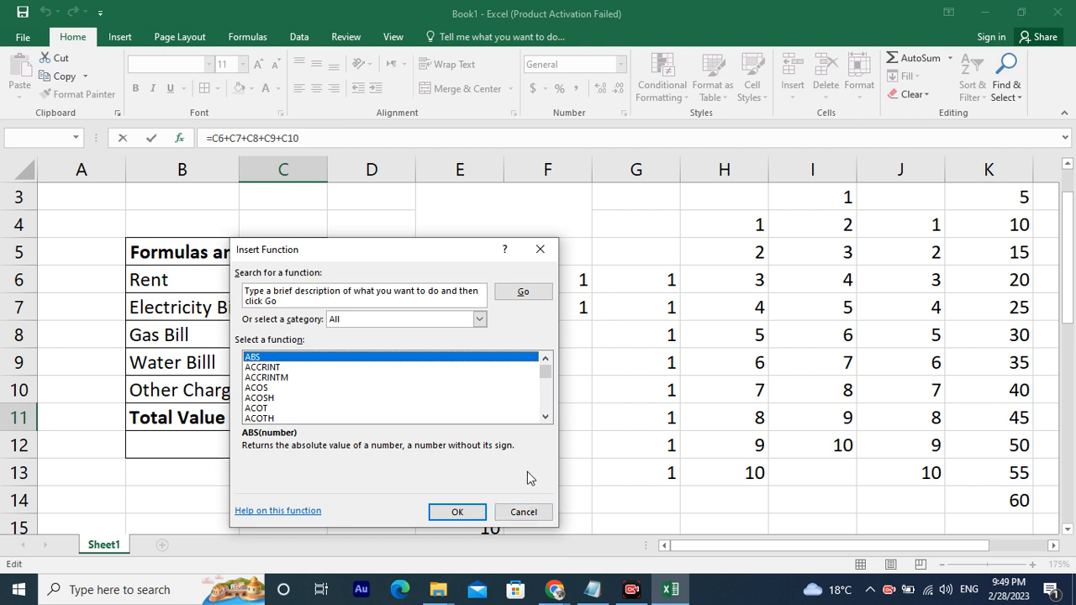
click(524, 512)
scroll(502, 477, down, 1)
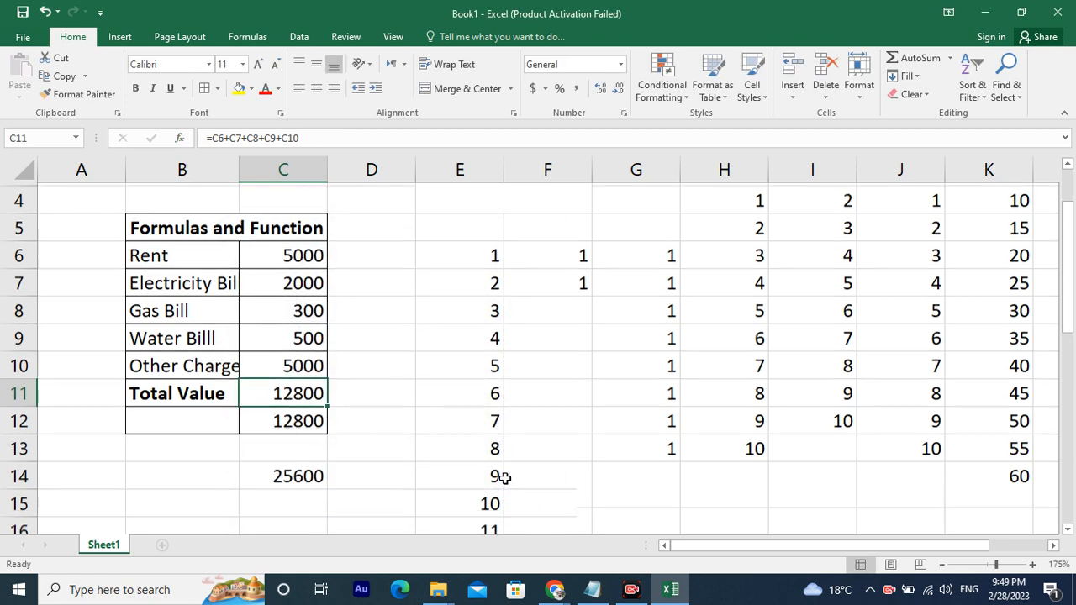
Try to enter a function starting with "ma" in the second table's total cell F32.
scroll(502, 477, down, 2)
scroll(502, 493, down, 4)
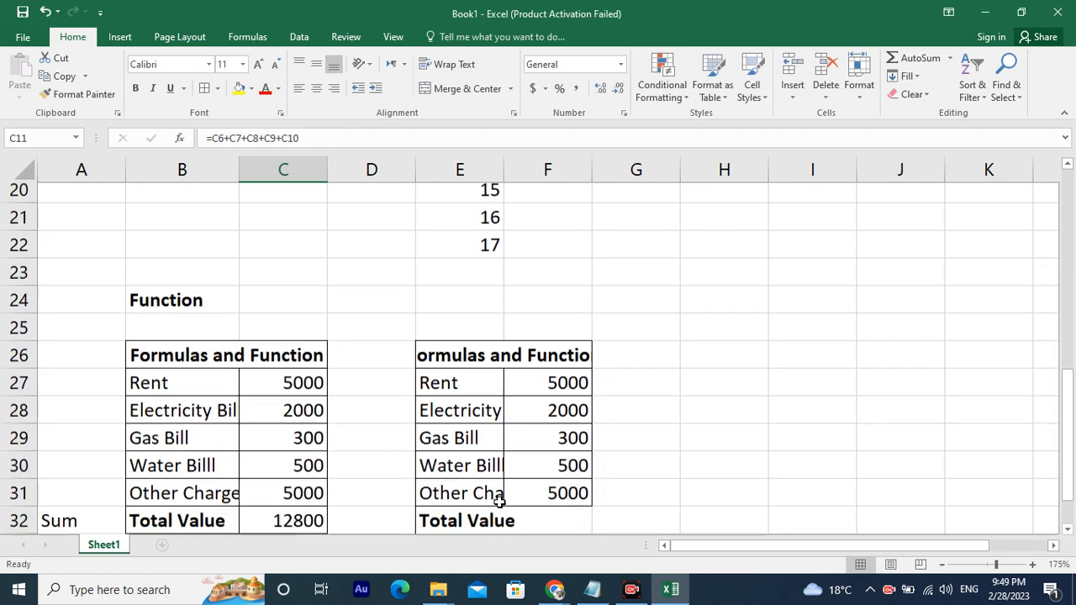
scroll(499, 501, down, 1)
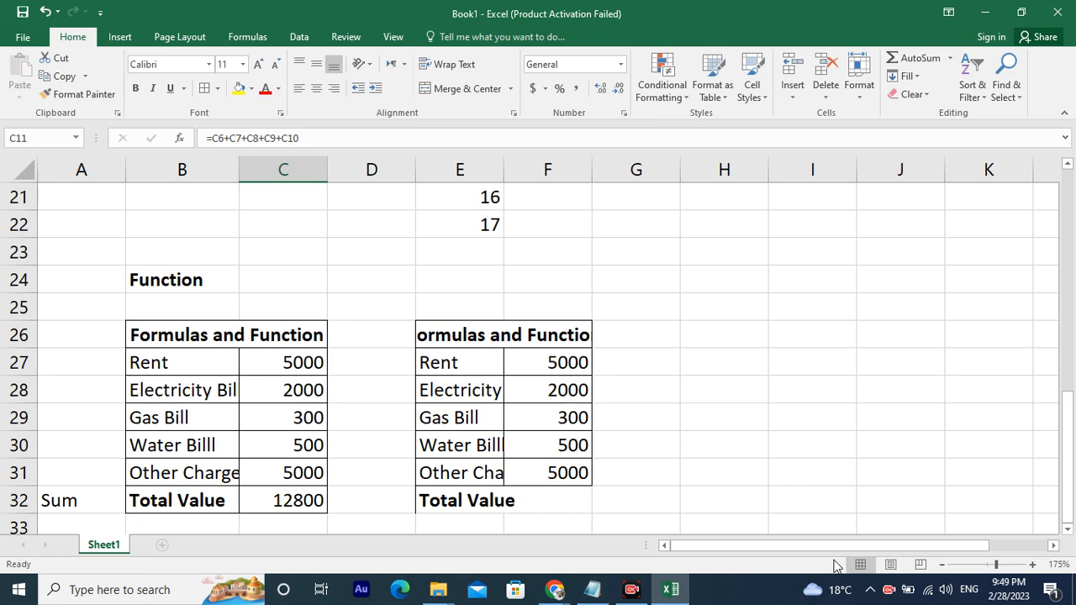
scroll(641, 416, down, 1)
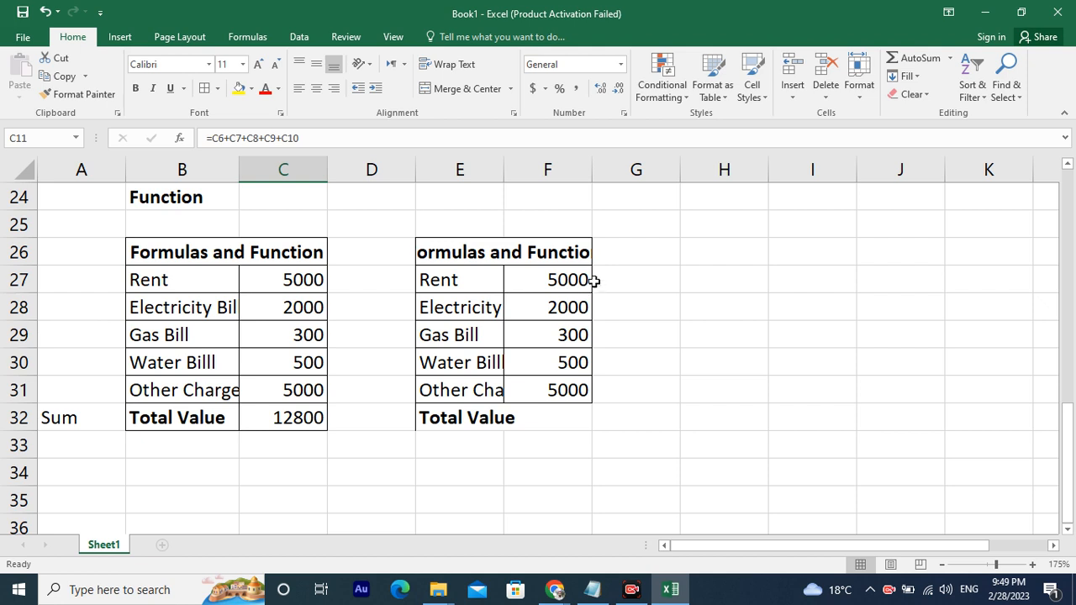
click(560, 284)
drag(562, 294, 569, 389)
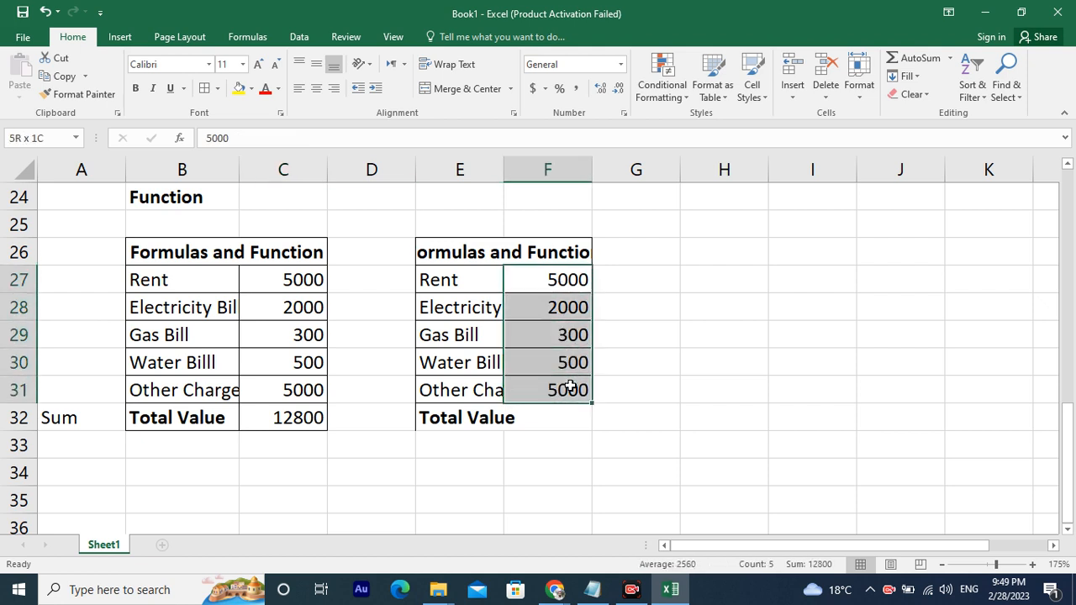
click(565, 437)
click(569, 418)
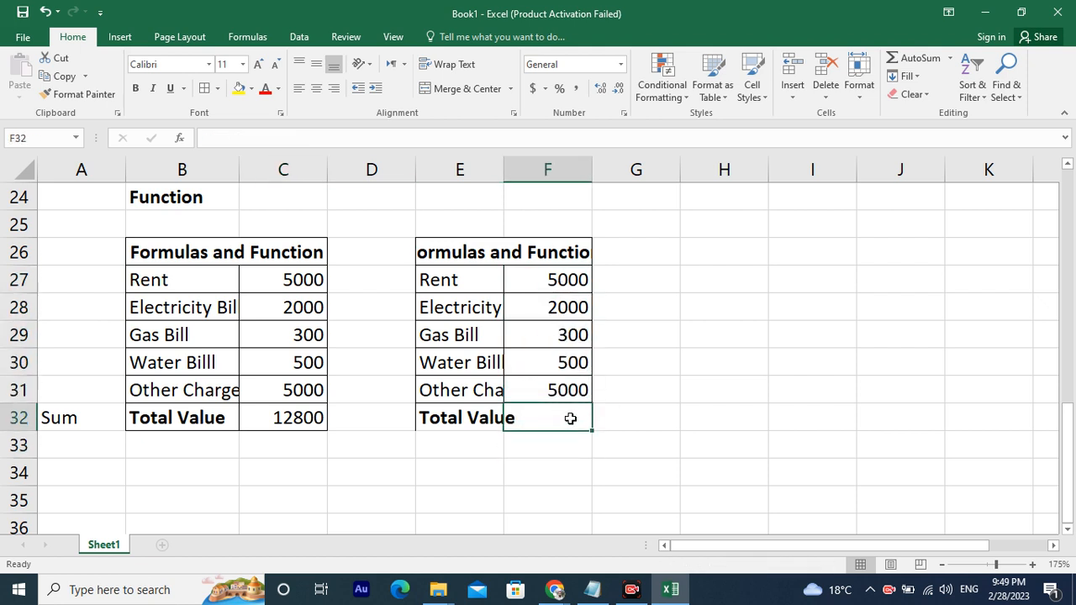
text(=)
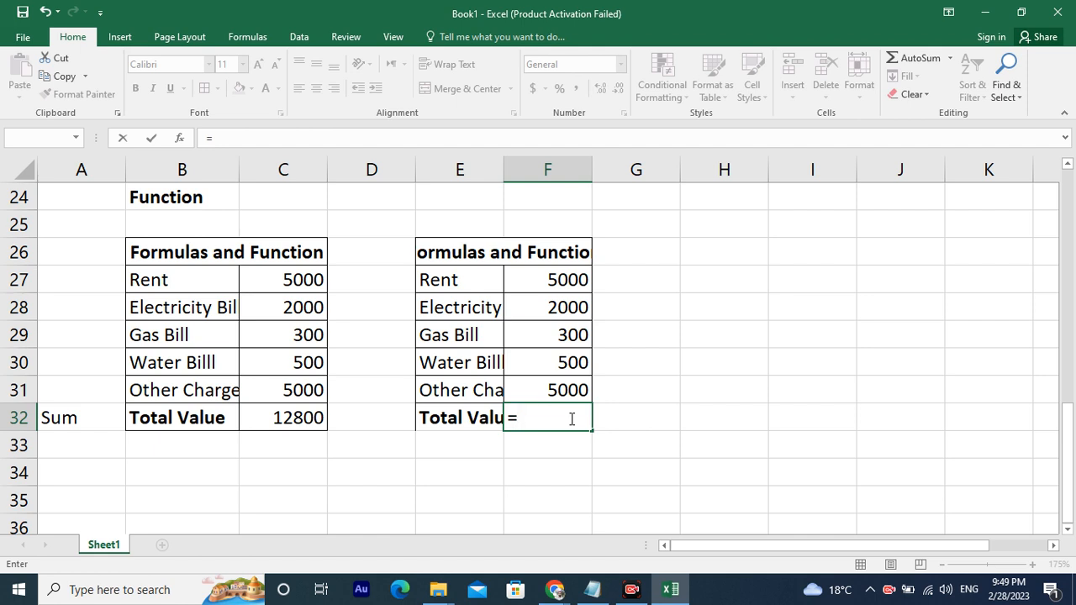
text(mu\)
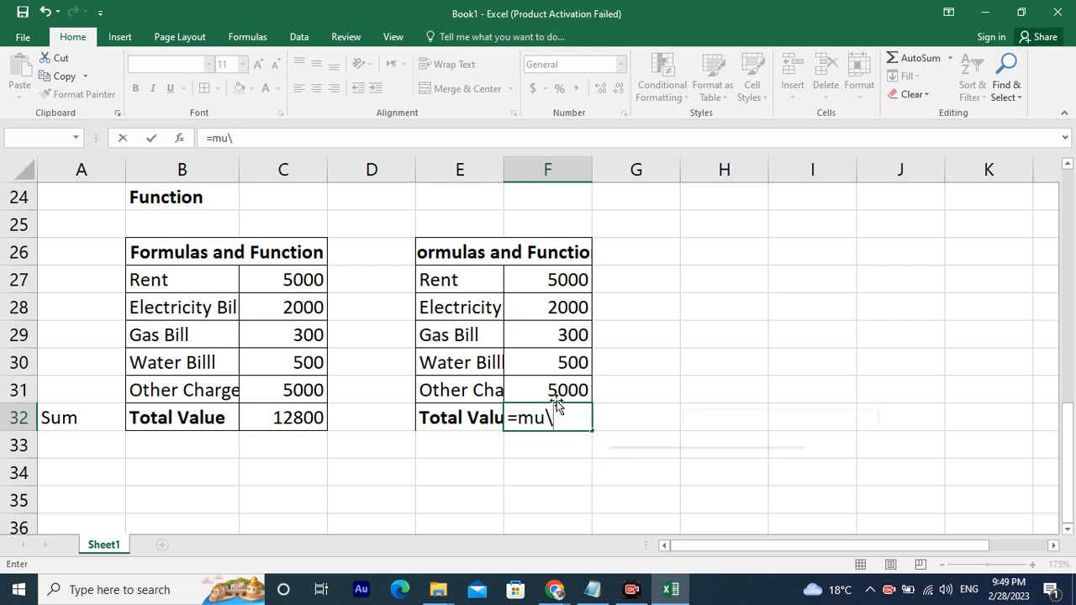
key(BackSpace)
text(a)
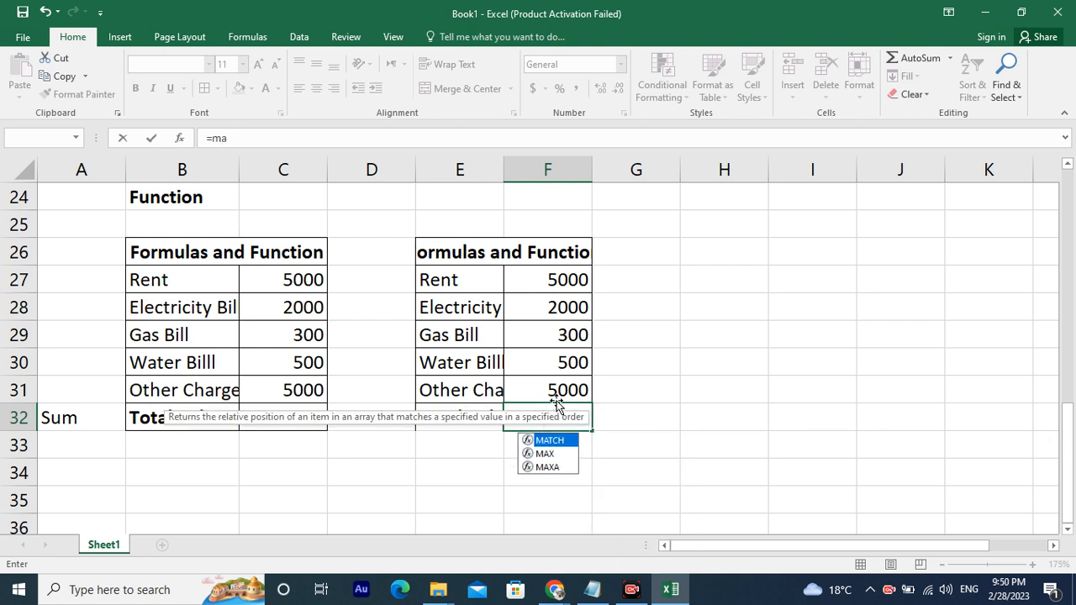
key(Down)
key(Return)
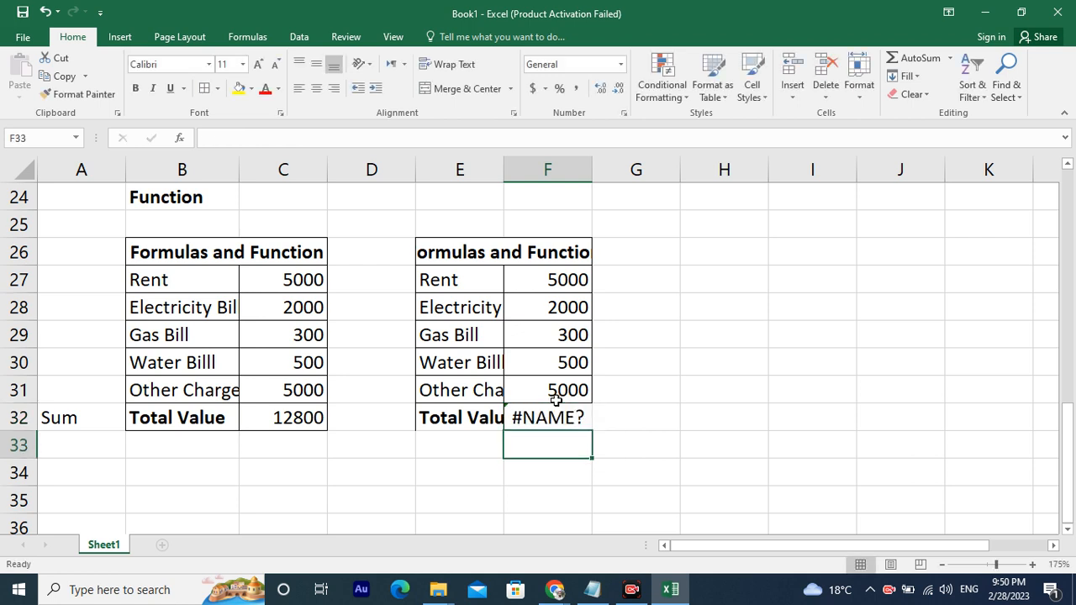
Enter a MAX formula in F32 with the second table's cells F27, F28, F29, F30 and F31 as separate arguments.
click(549, 417)
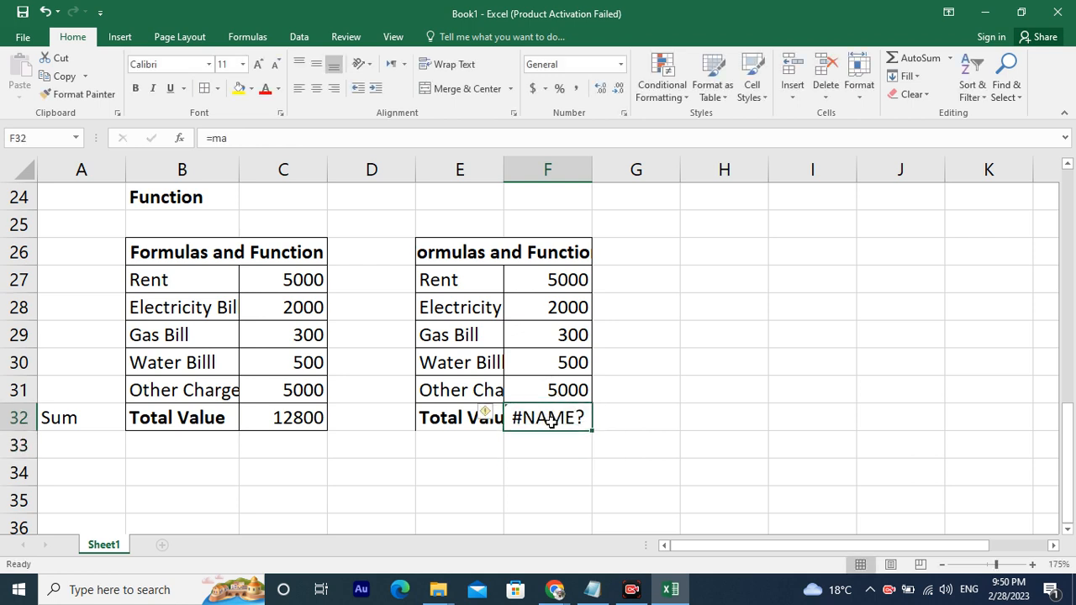
text(=)
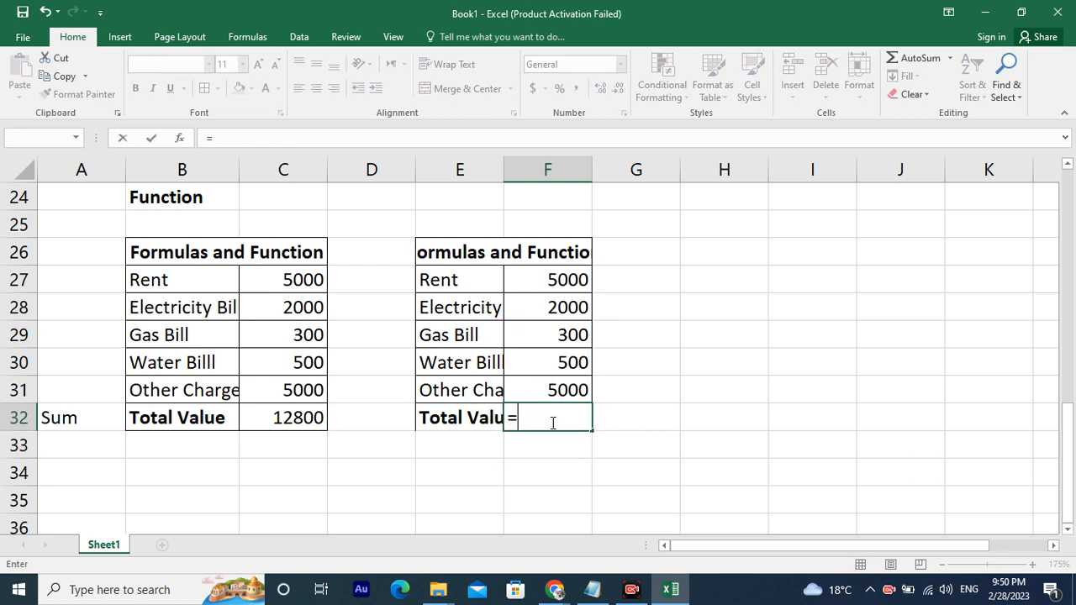
text(max)
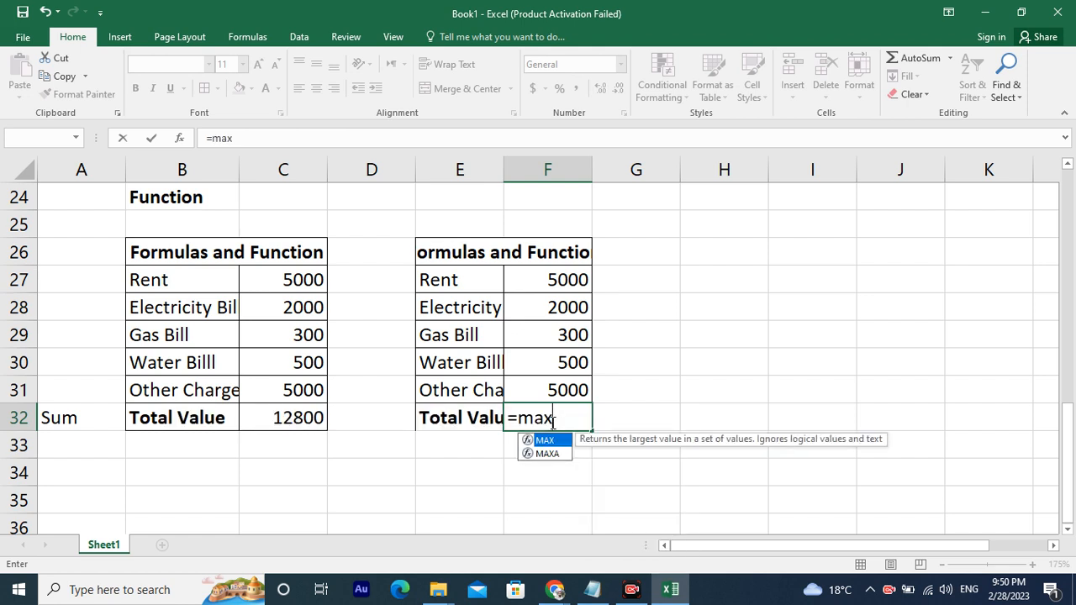
text(()
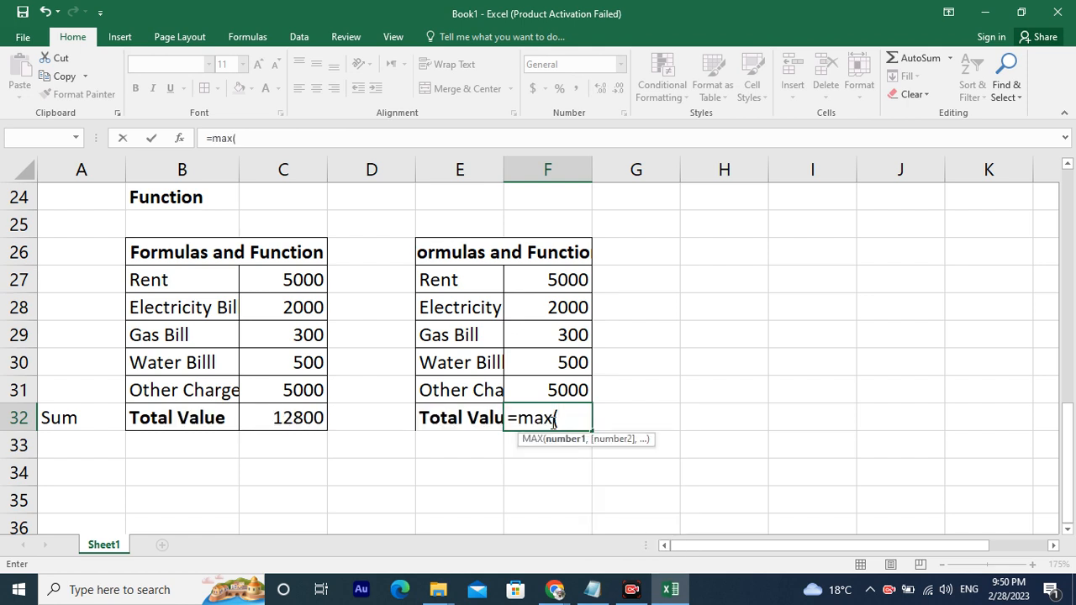
click(563, 281)
text(,)
click(563, 307)
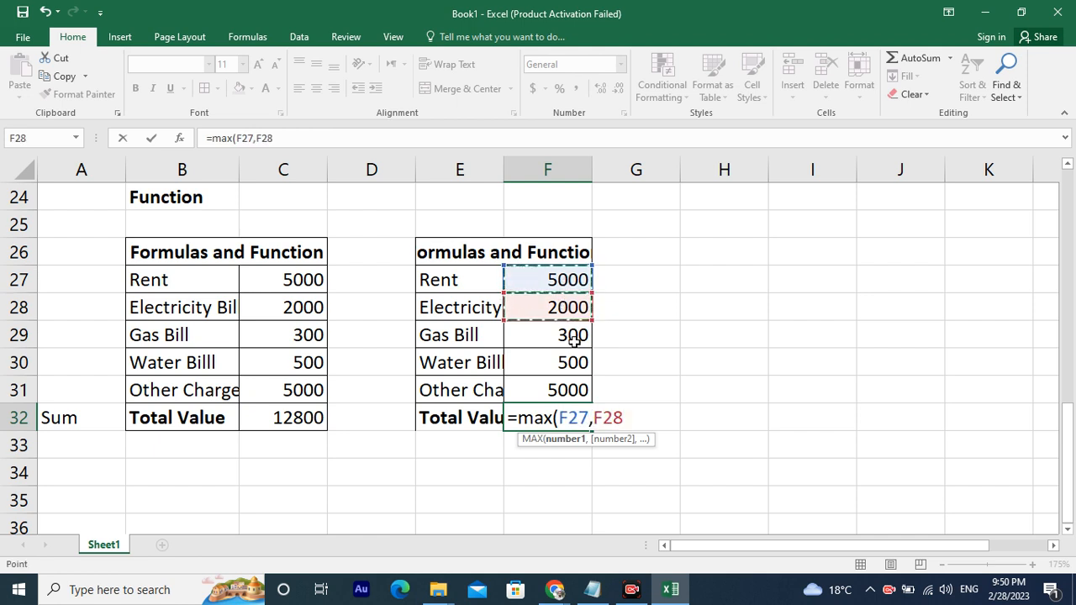
text(,)
click(575, 335)
text(,)
click(570, 362)
text(,)
click(569, 390)
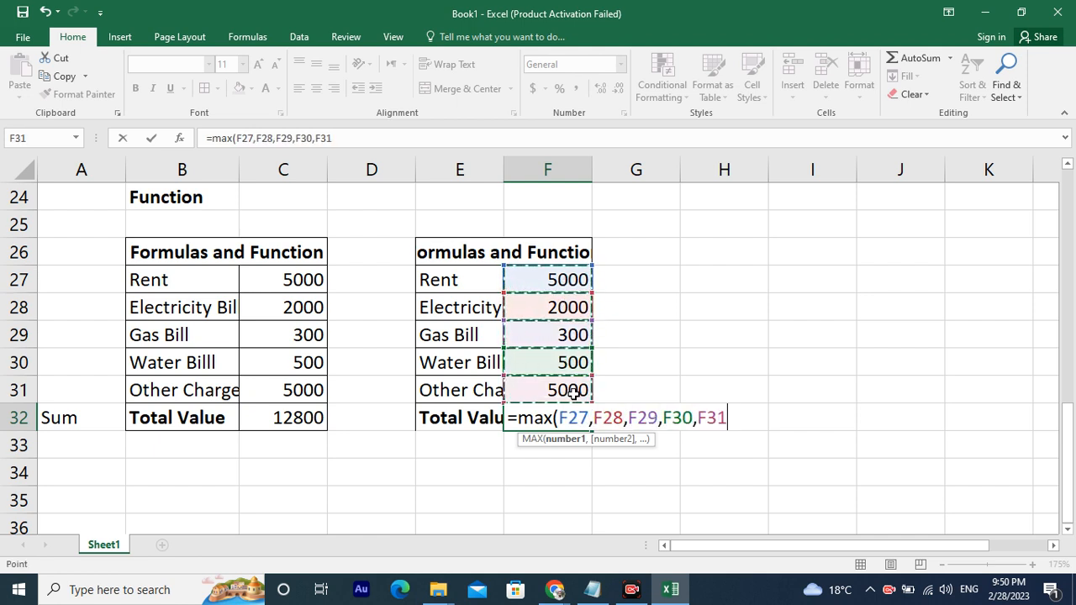
text())
key(Return)
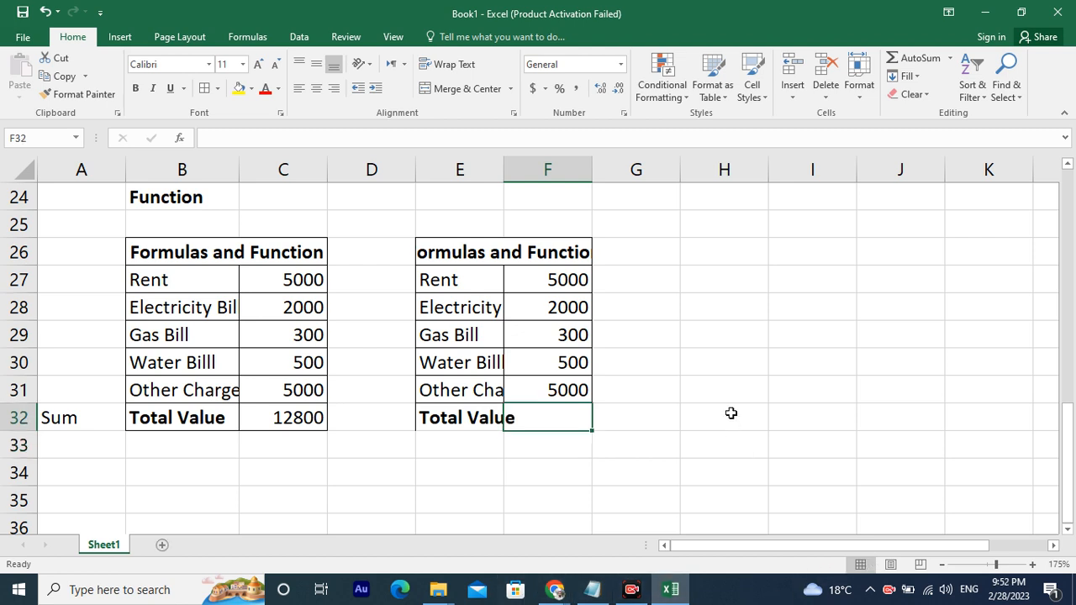
Copy the second expense table, from its heading through the Total Value row, and paste it starting at H26.
drag(471, 255, 504, 420)
key(ctrl+c)
click(648, 253)
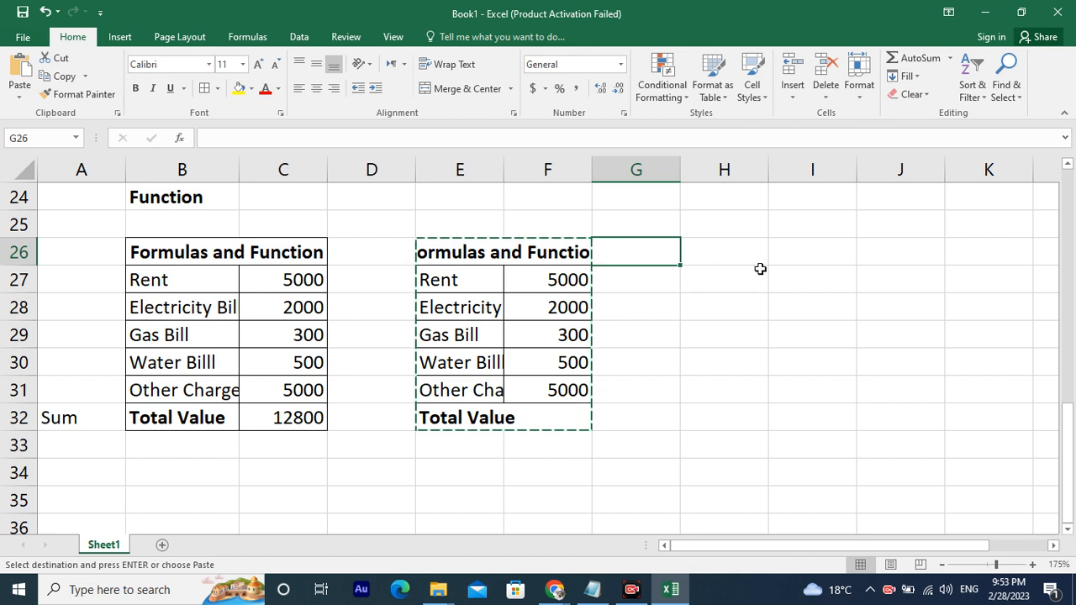
click(759, 257)
key(ctrl+v)
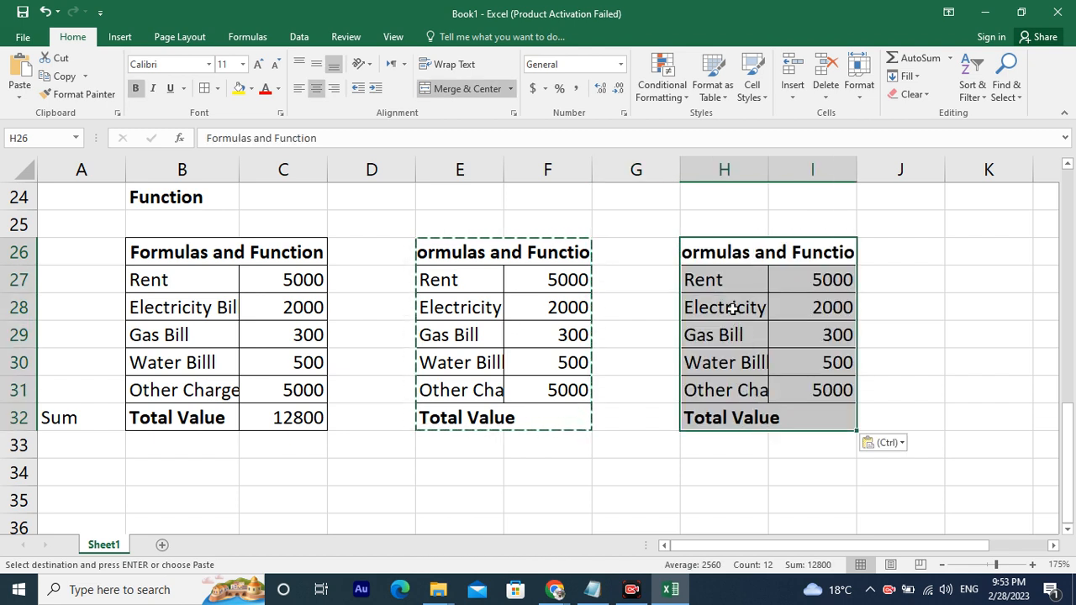
click(691, 253)
double_click(692, 252)
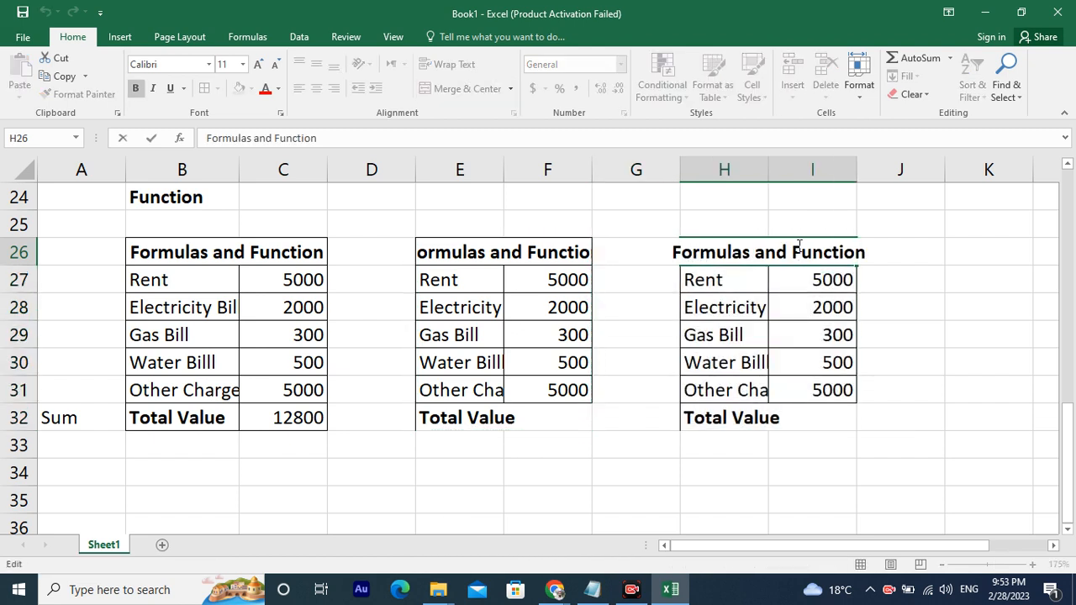
click(820, 317)
Look through the function suggestions for "perce" in the third table's total cell I32 and clear the partial name.
click(818, 412)
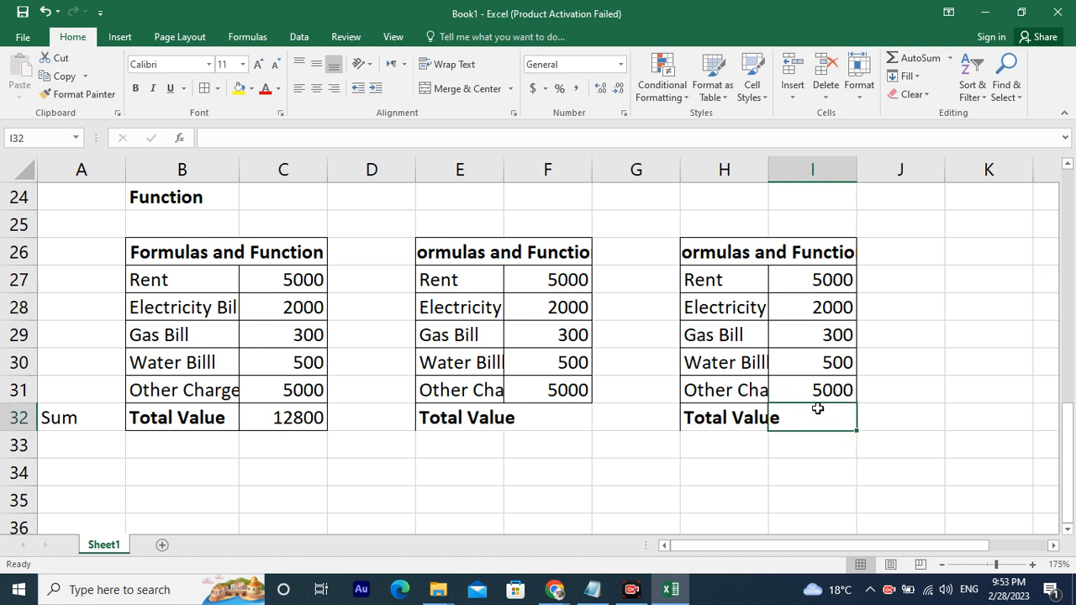
text(=)
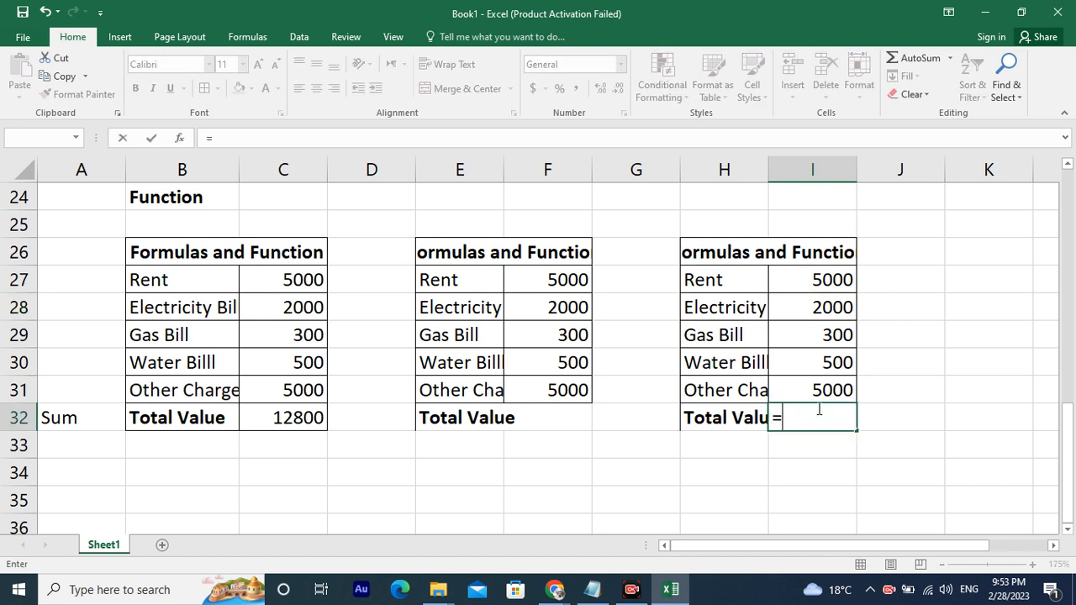
text(p)
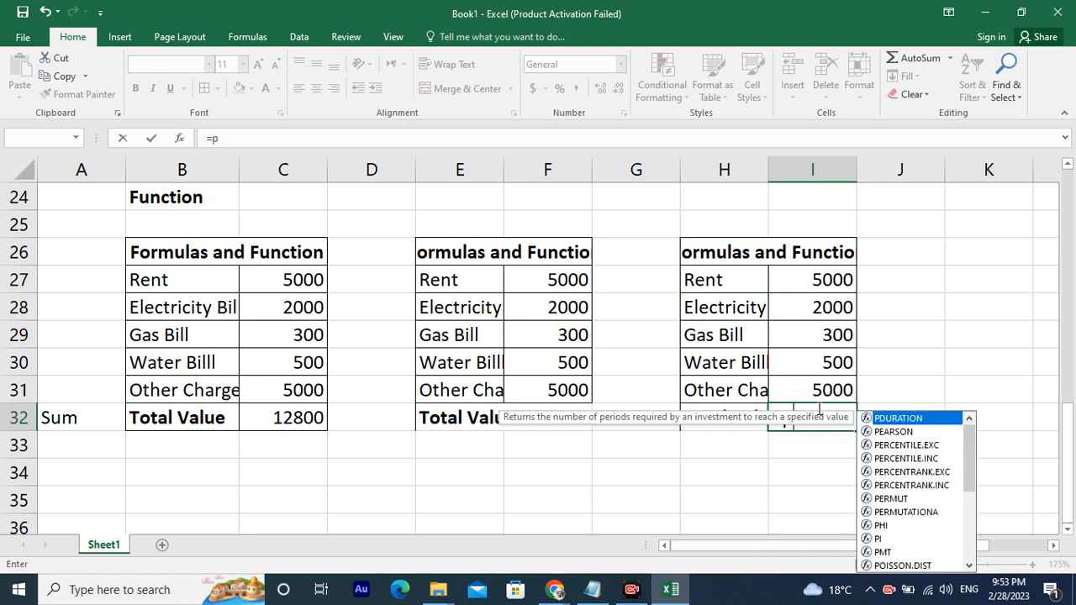
text(er)
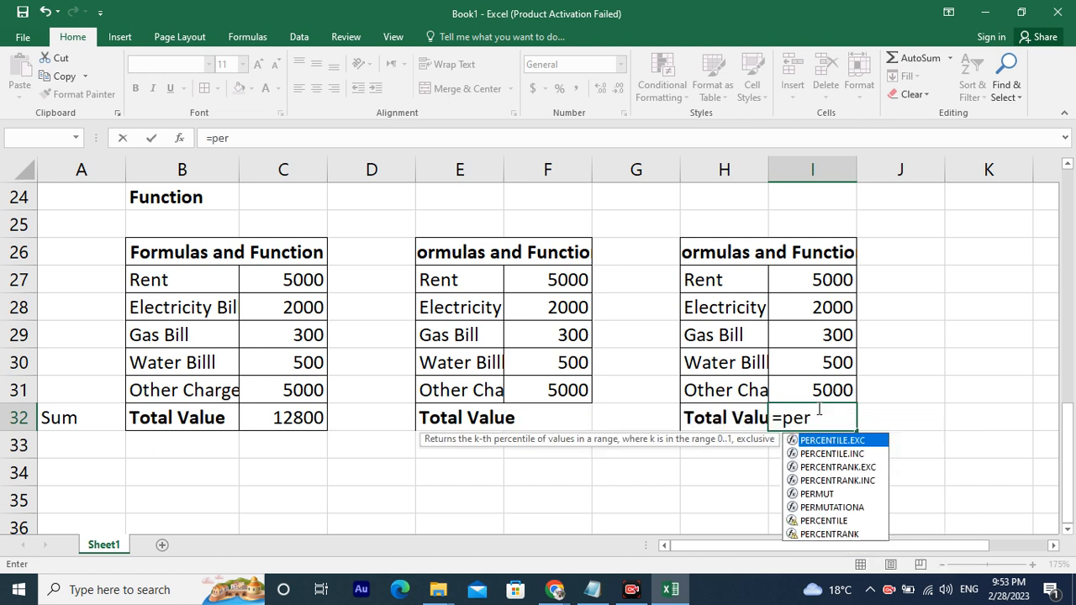
text(ce)
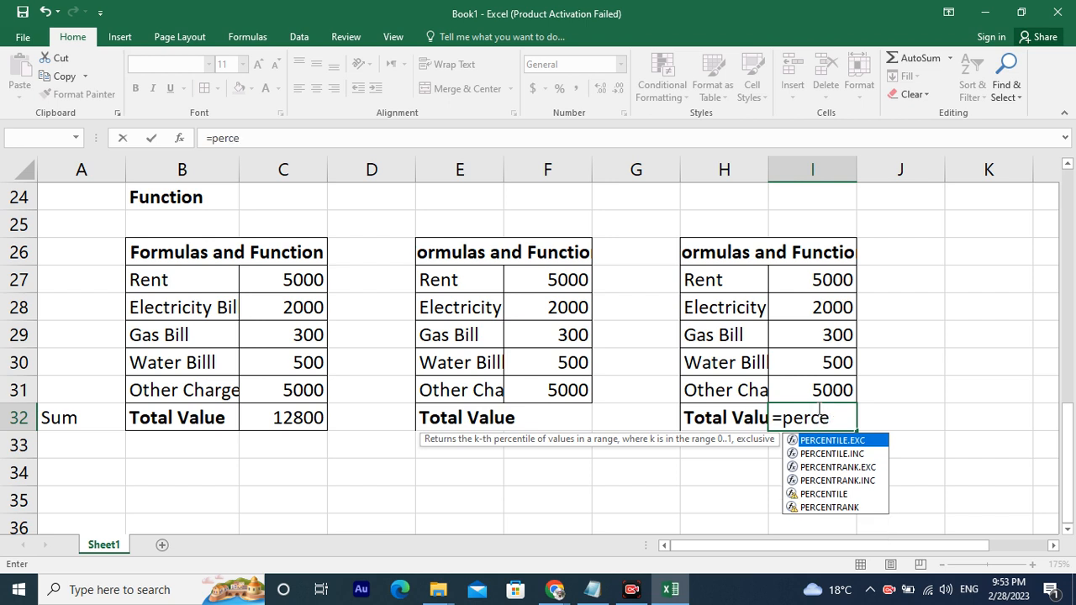
key(Down)
key(Down)
key(Down)
key(Down)
key(Down)
key(Up)
key(Up)
key(Up)
key(Up)
key(BackSpace)
key(BackSpace)
key(BackSpace)
key(BackSpace)
key(BackSpace)
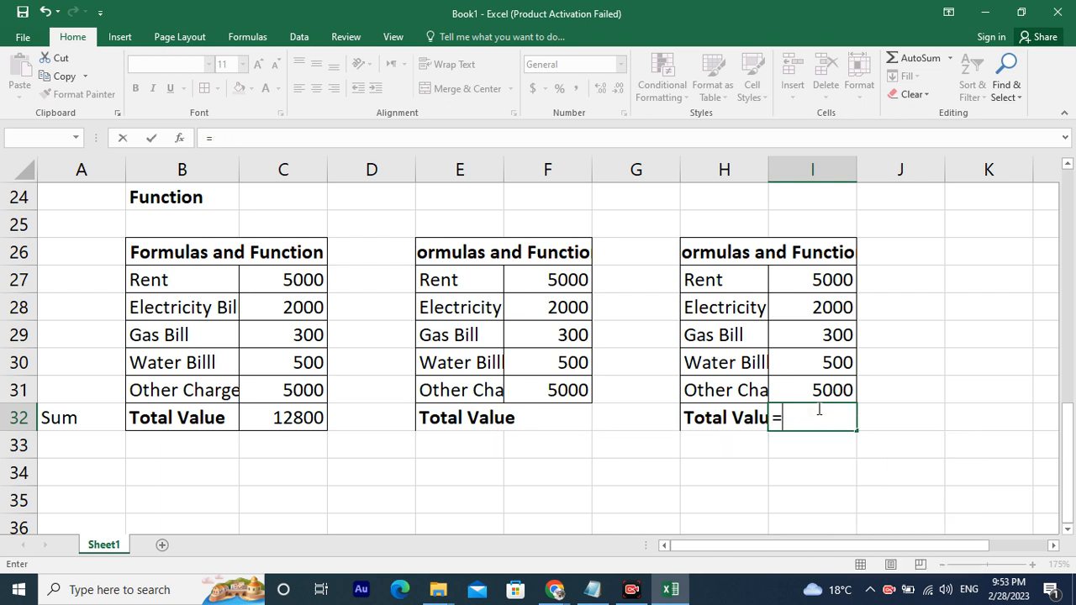
Enter an AVERAGE formula in I32 with the third table's cells I27, I28, I29, I30 and I31 as separate arguments.
text(ab)
key(BackSpace)
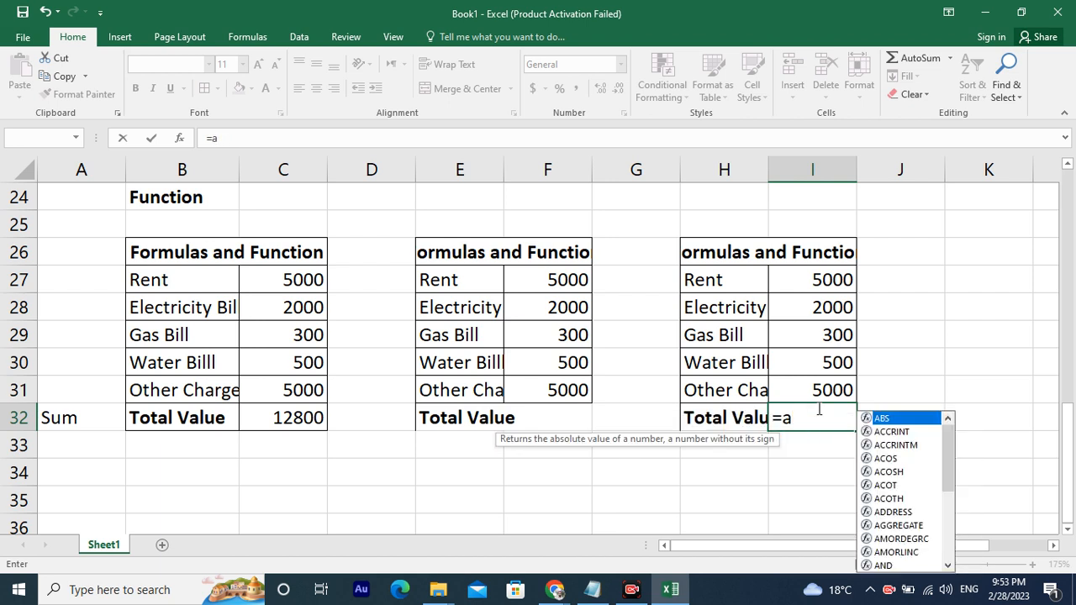
text(ve)
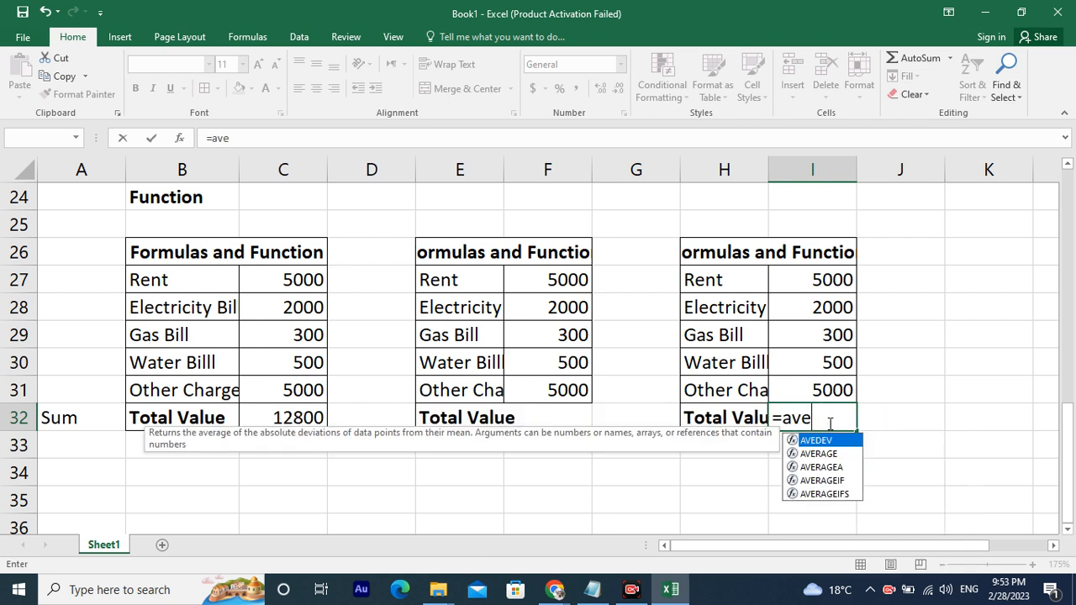
click(828, 454)
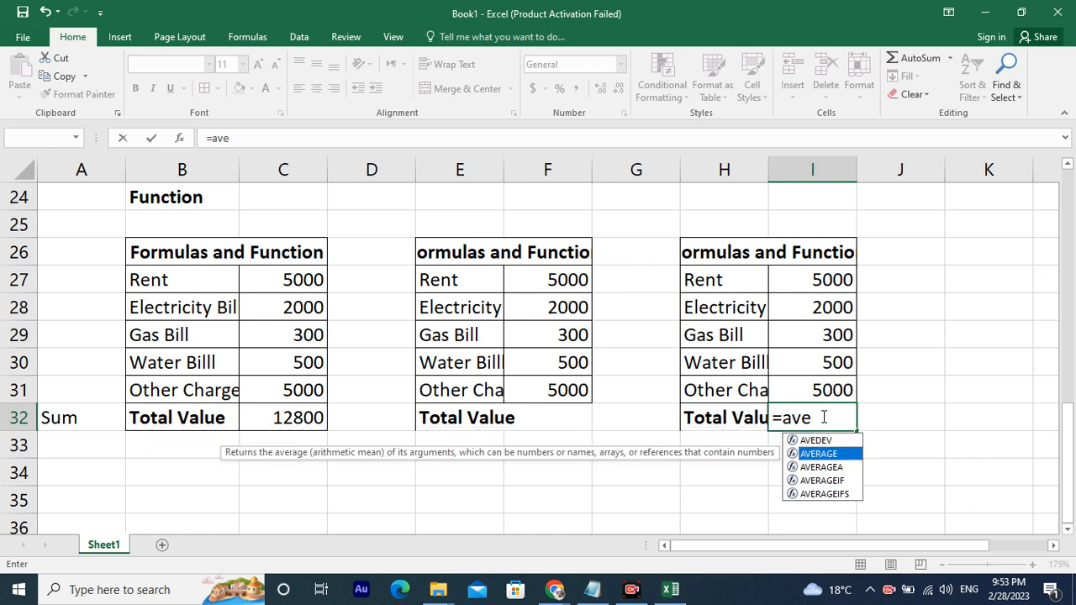
click(824, 416)
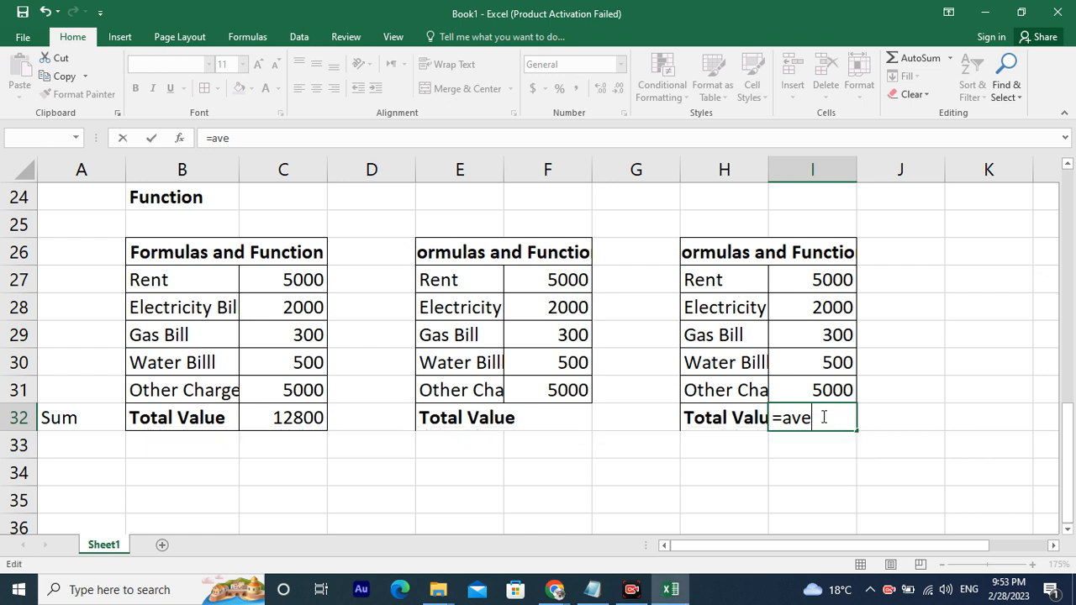
double_click(824, 417)
click(824, 417)
text(r)
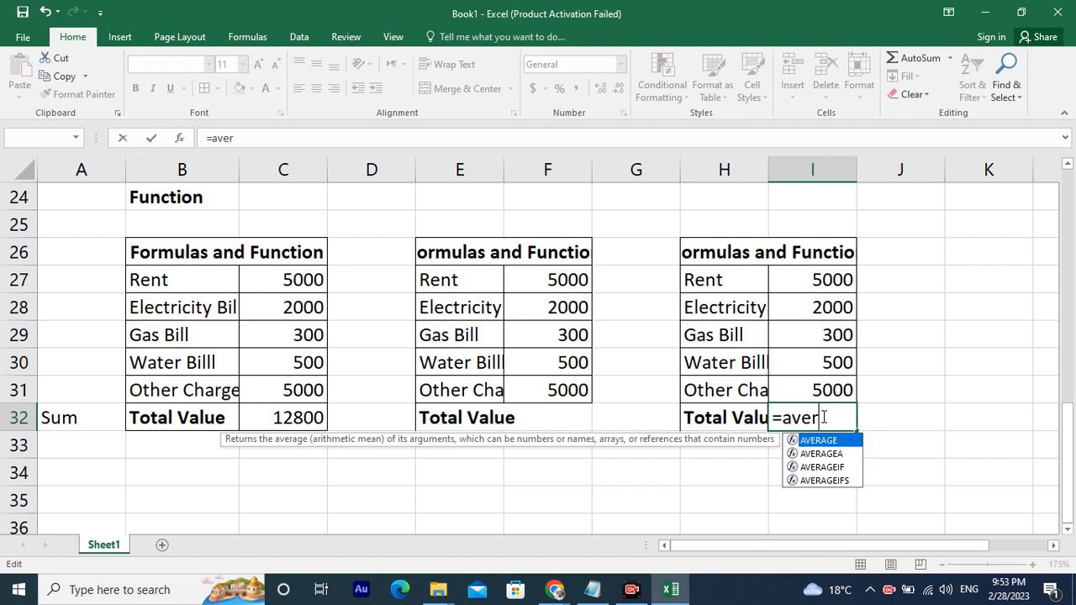
text(age()
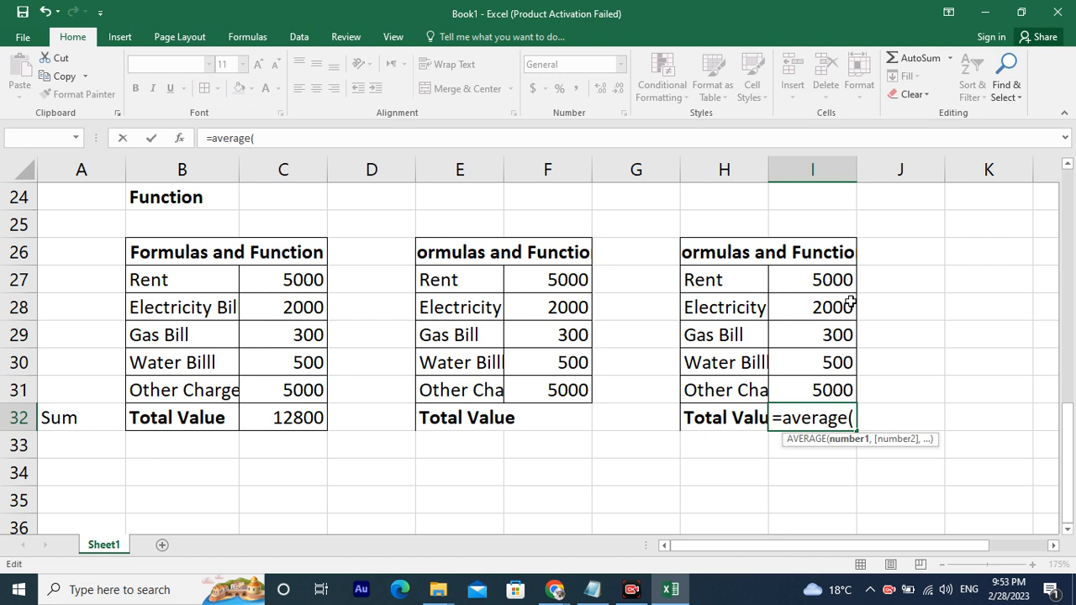
click(831, 280)
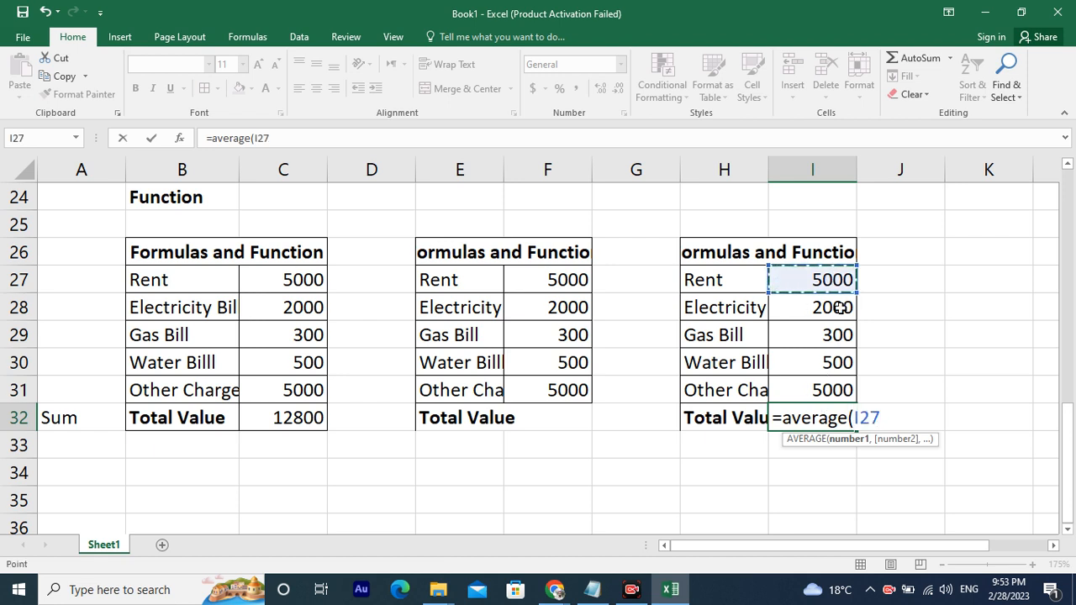
ctrl+click(833, 308)
ctrl+click(838, 336)
ctrl+click(839, 359)
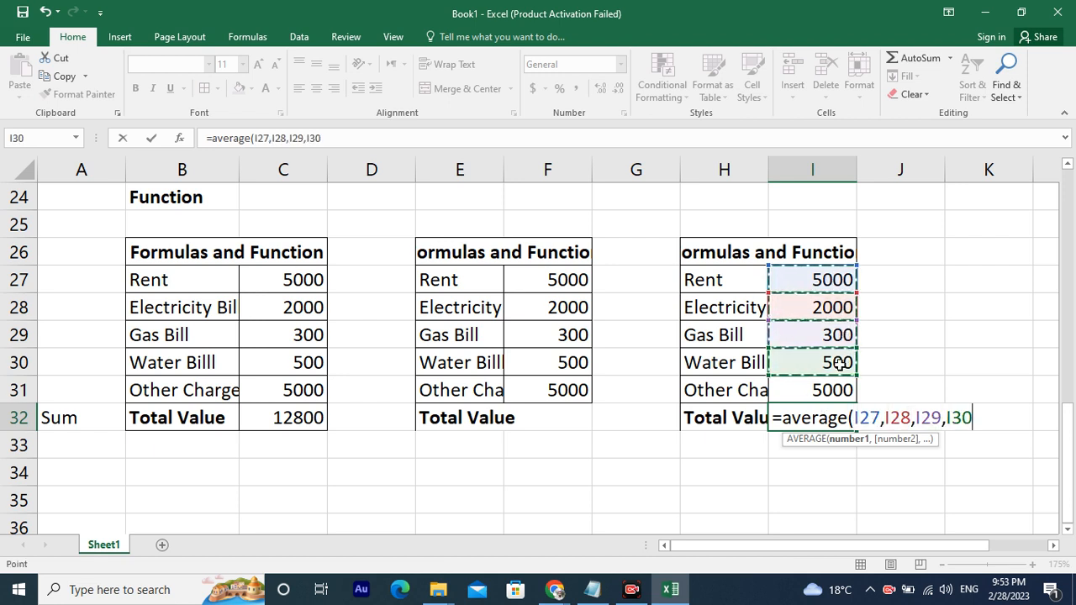
ctrl+click(832, 394)
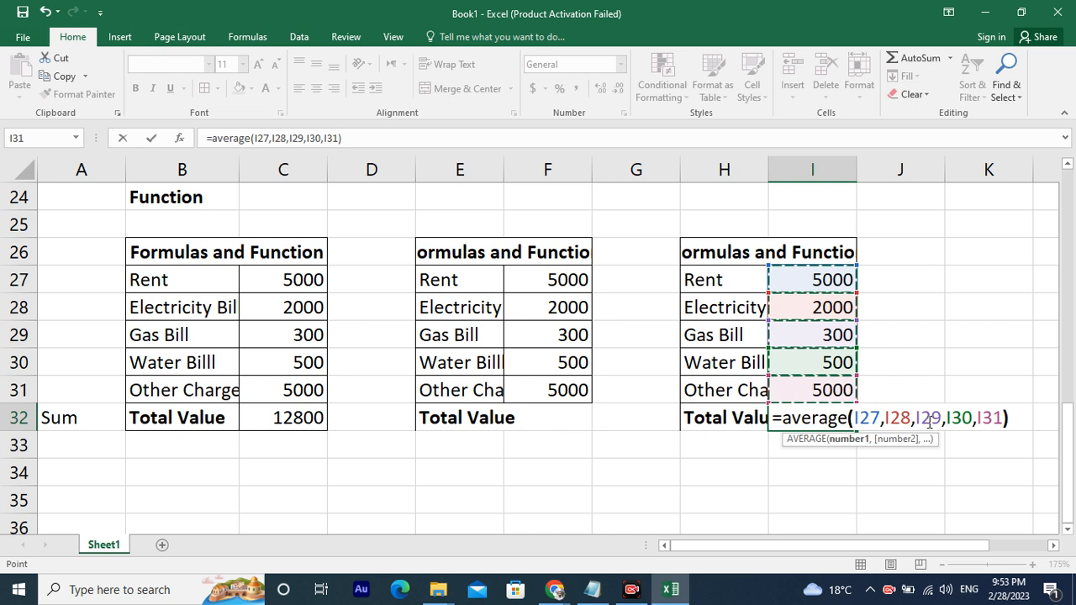
text())
key(Return)
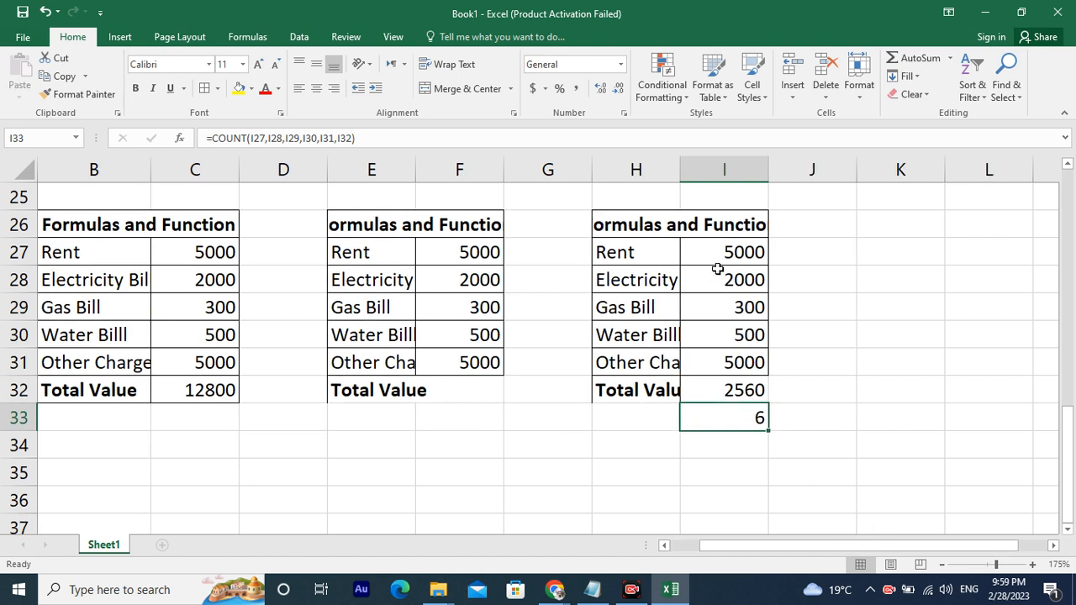
Replace the formula in I33 with a COUNT formula over the range I27:I32 of the third table.
click(724, 257)
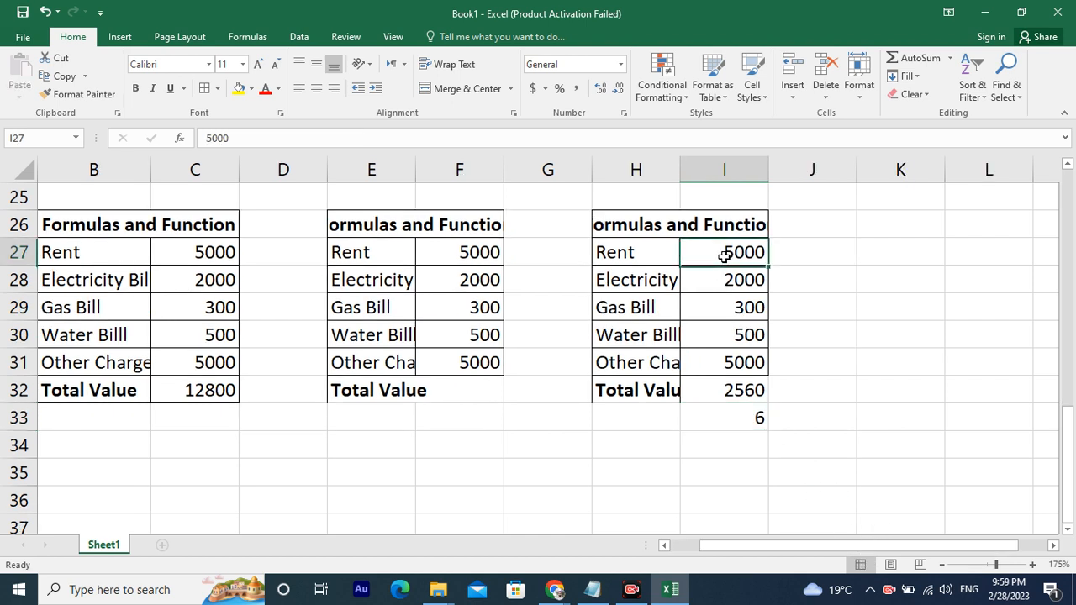
click(639, 231)
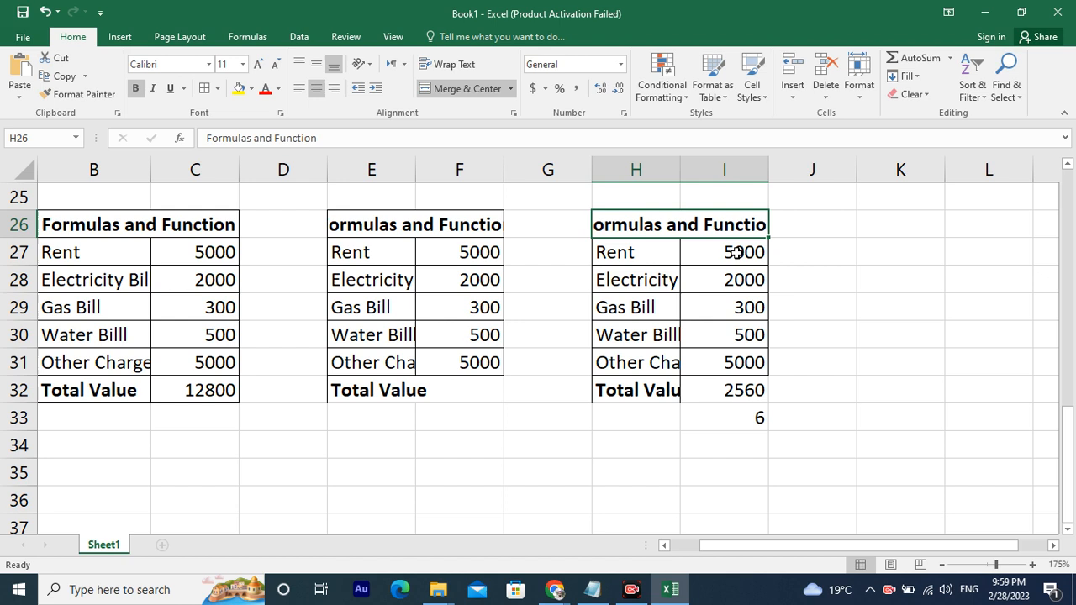
click(737, 426)
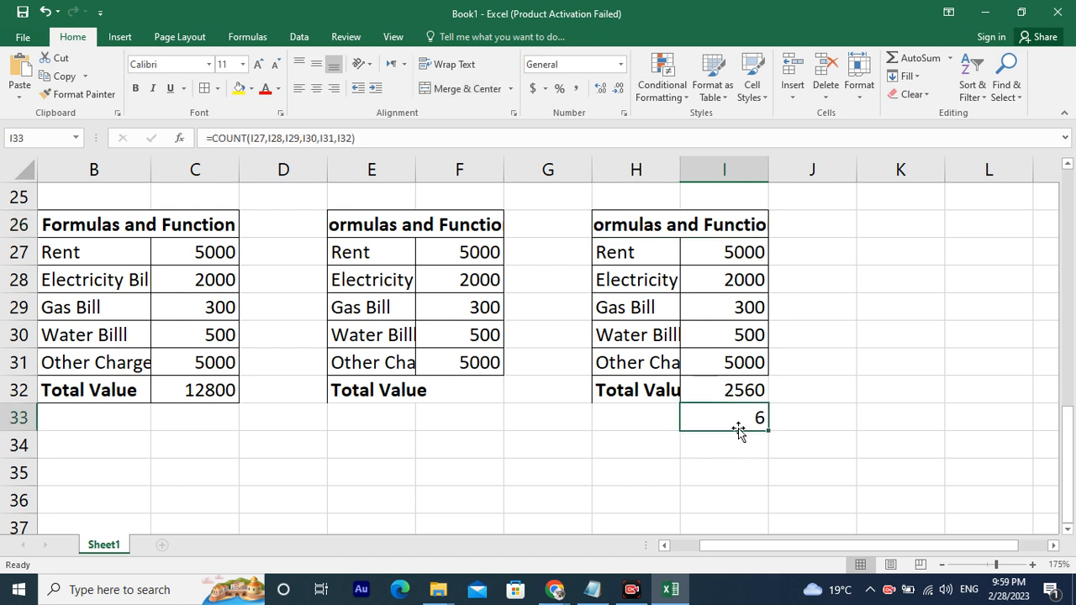
text(=)
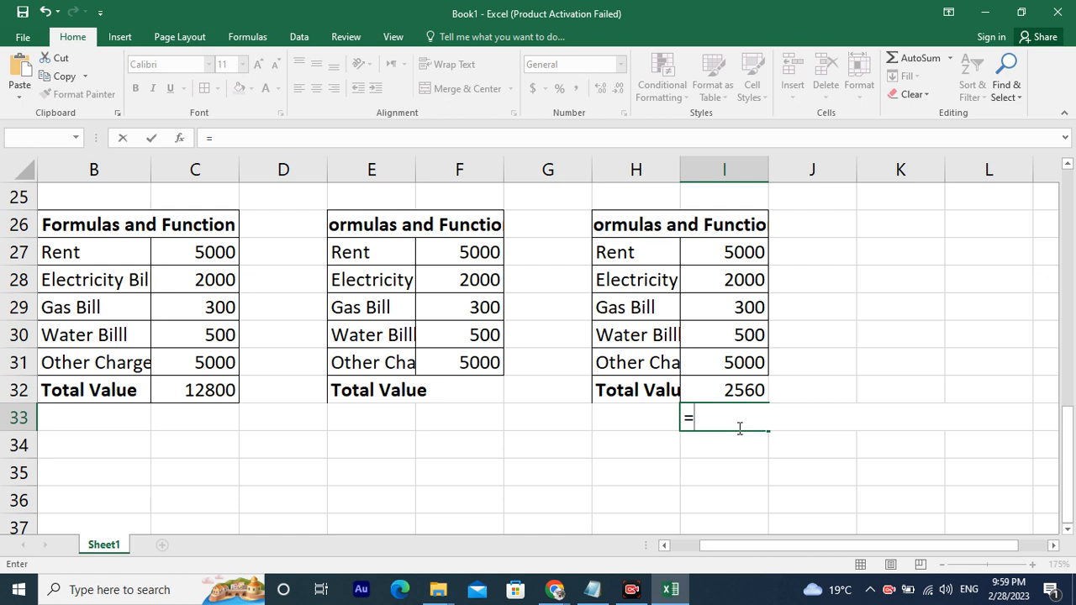
text(count)
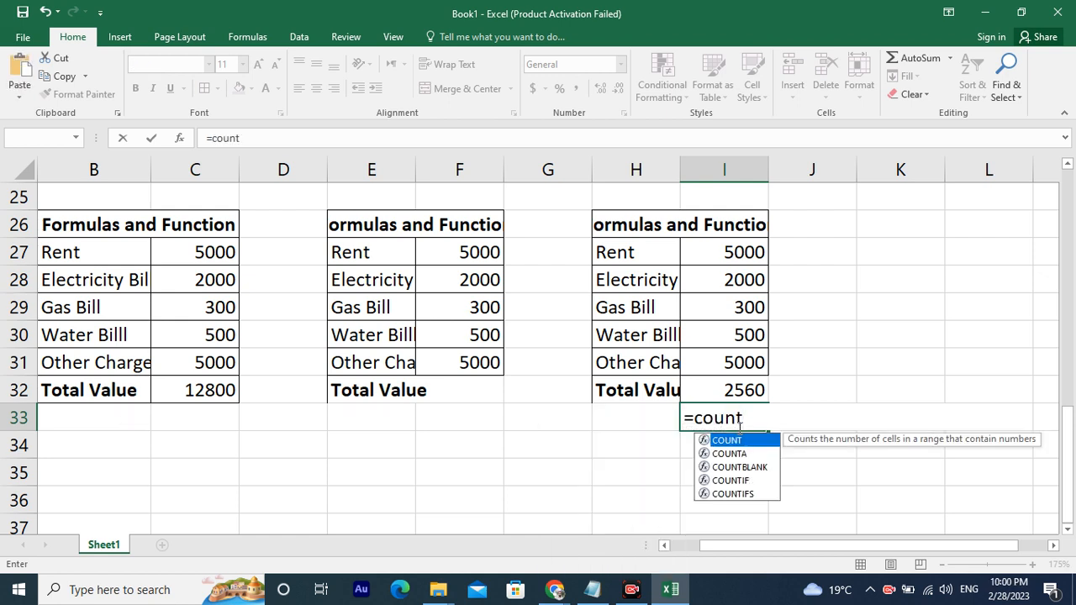
text(()
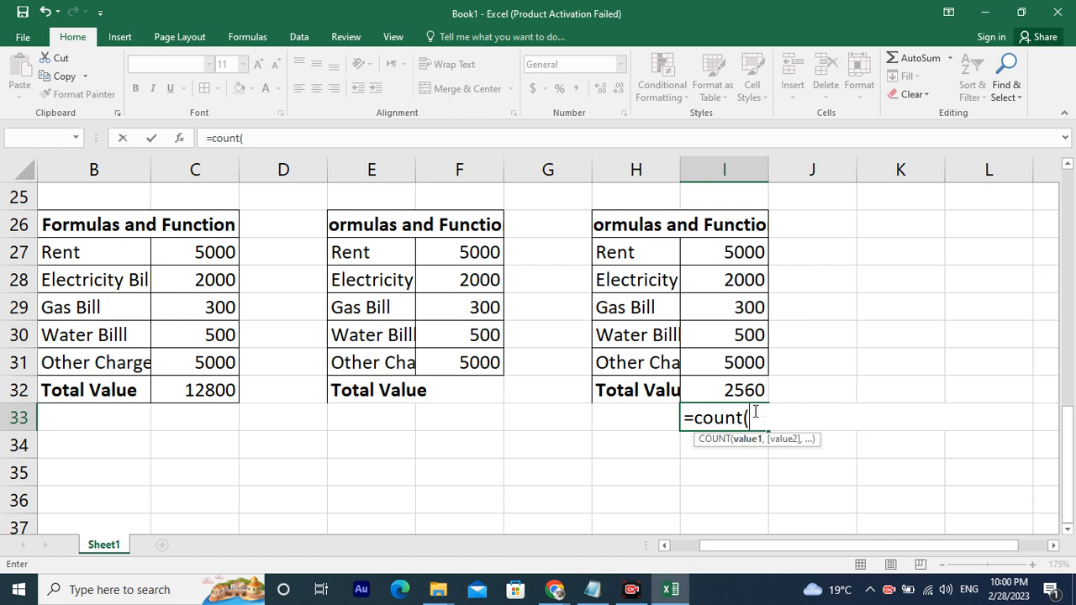
click(740, 259)
drag(740, 259, 750, 327)
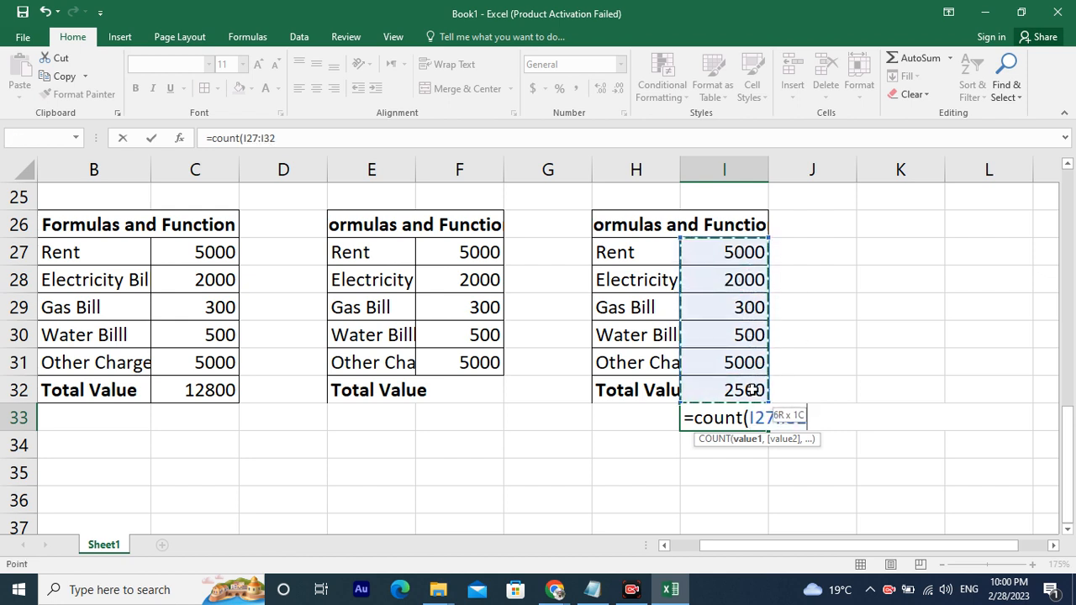
drag(753, 390, 753, 390)
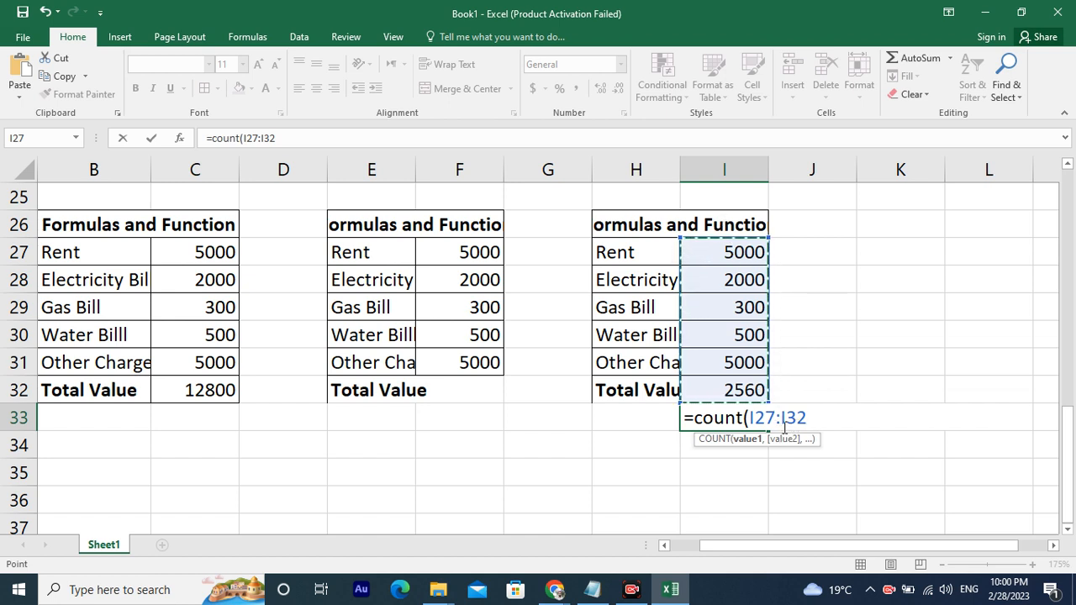
text())
key(Return)
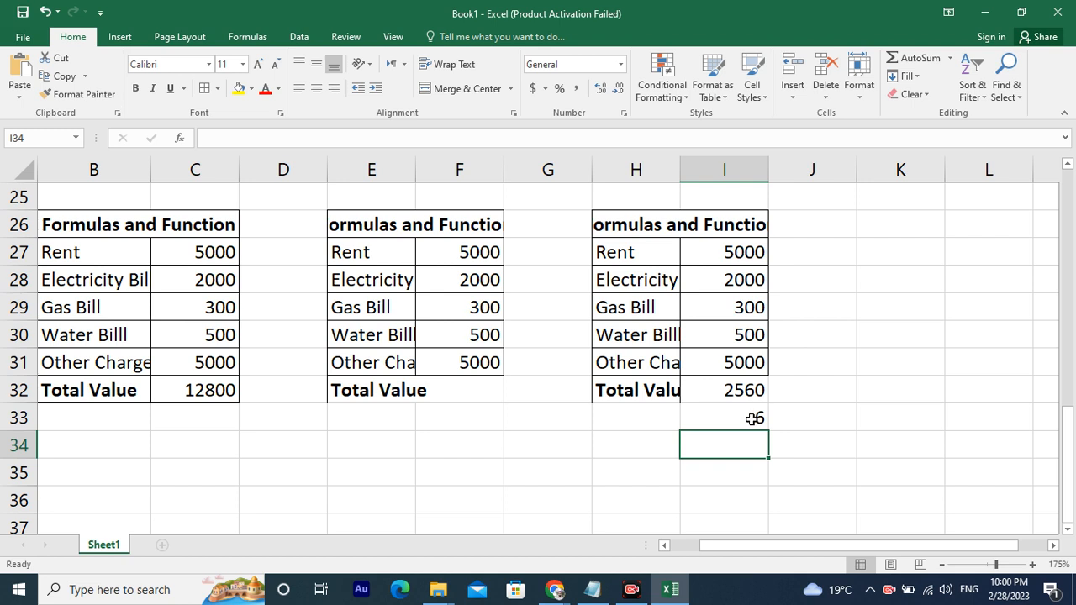
Review the third table's values in I27:I32 against the COUNT formula in I33.
drag(730, 247, 747, 388)
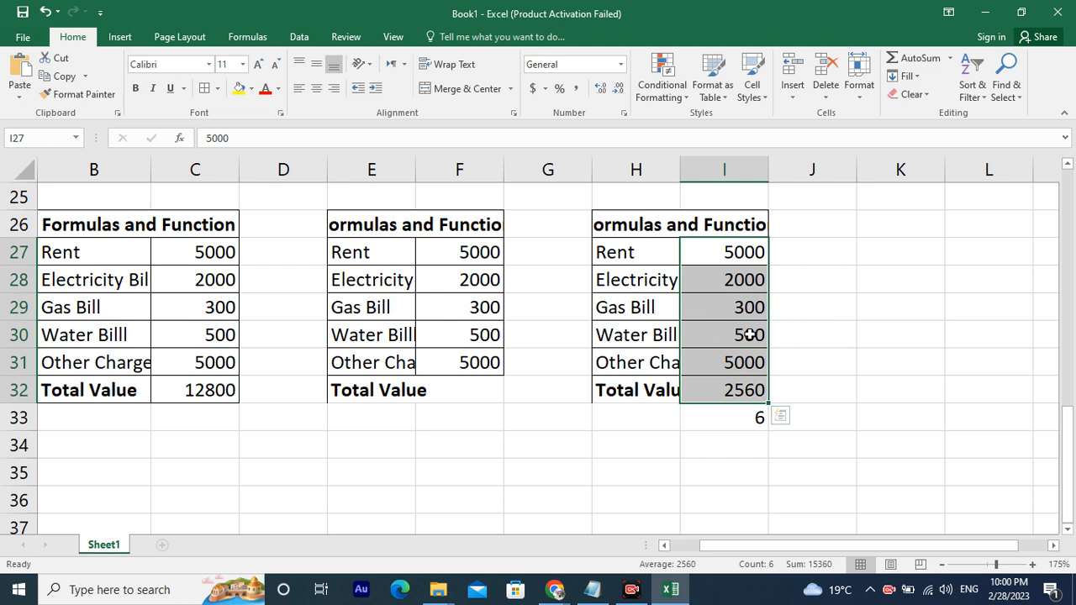
click(754, 424)
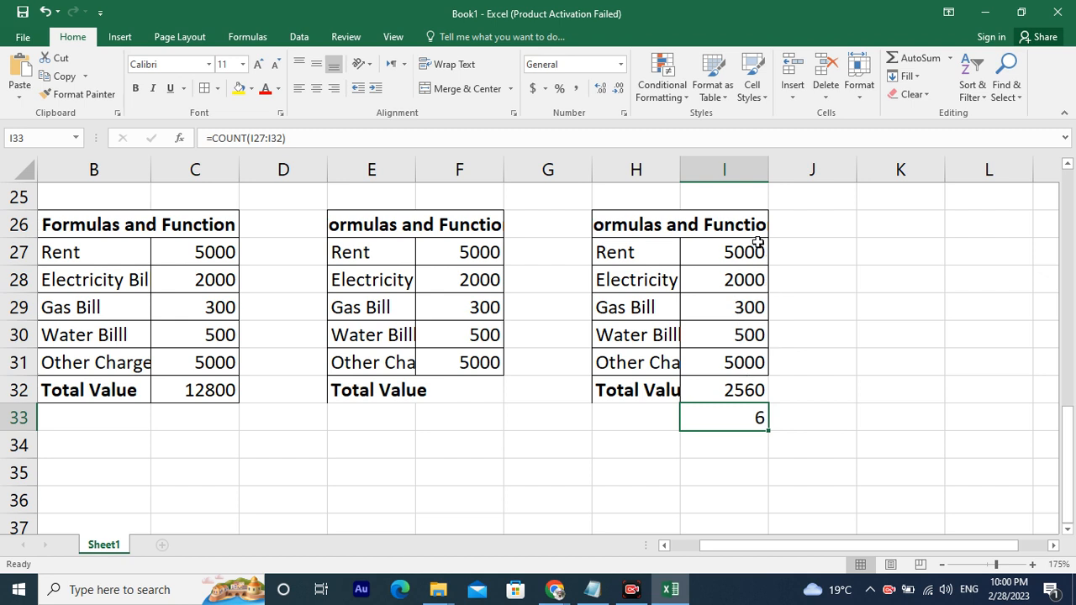
drag(751, 252, 748, 387)
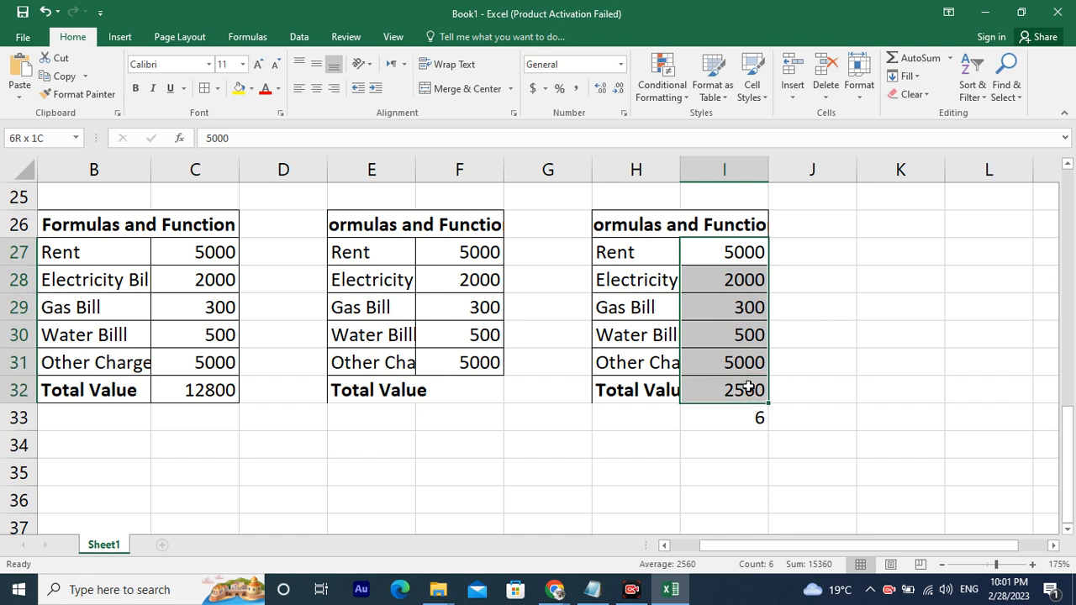
click(752, 416)
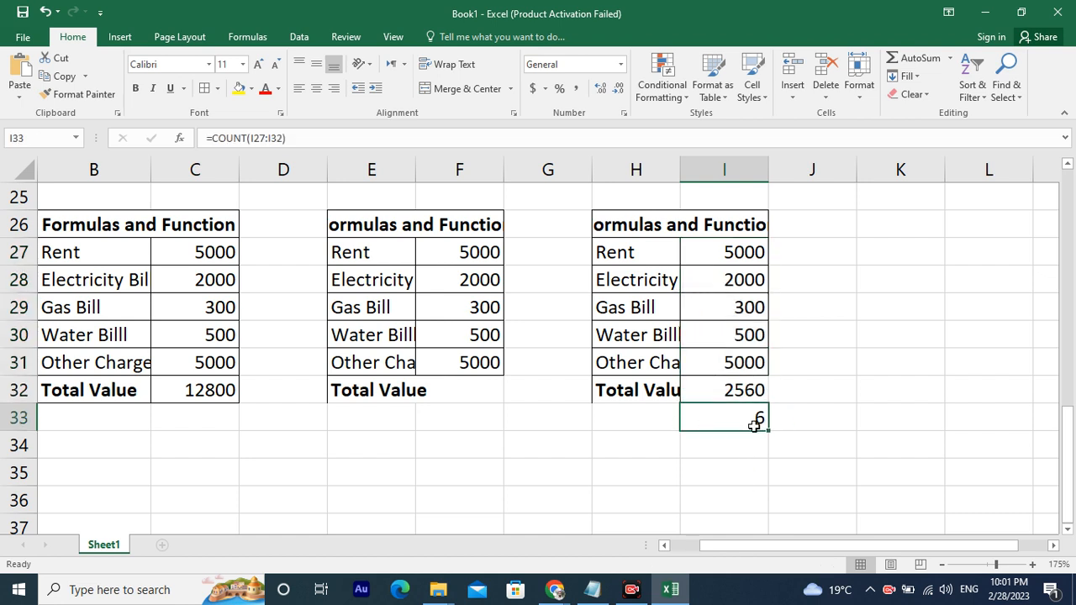
click(737, 465)
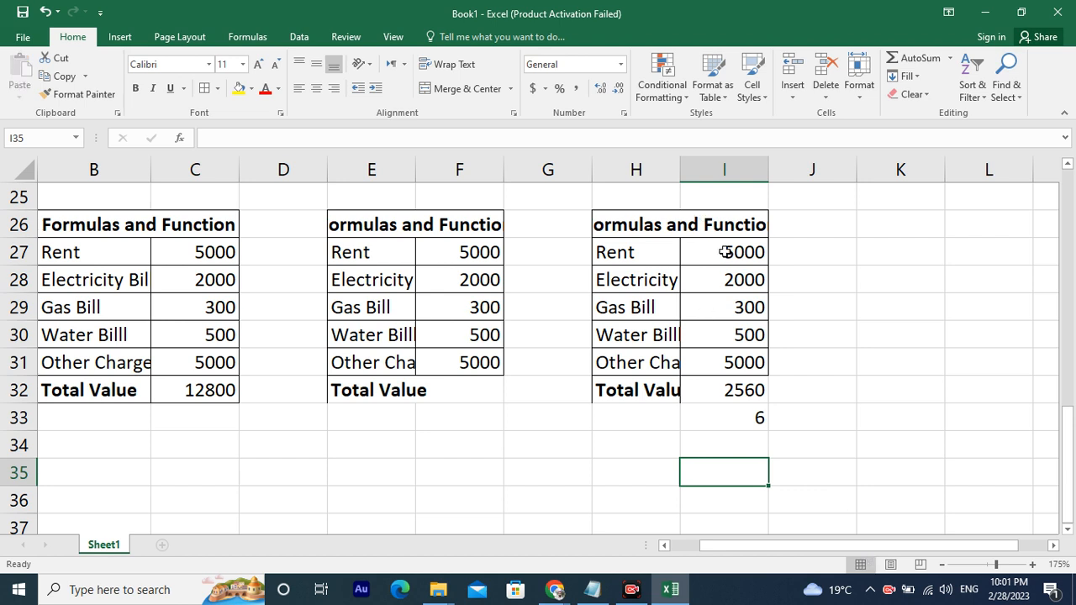
Begin a SUBTOTAL formula in I34, entering =subtotal without any arguments.
click(750, 434)
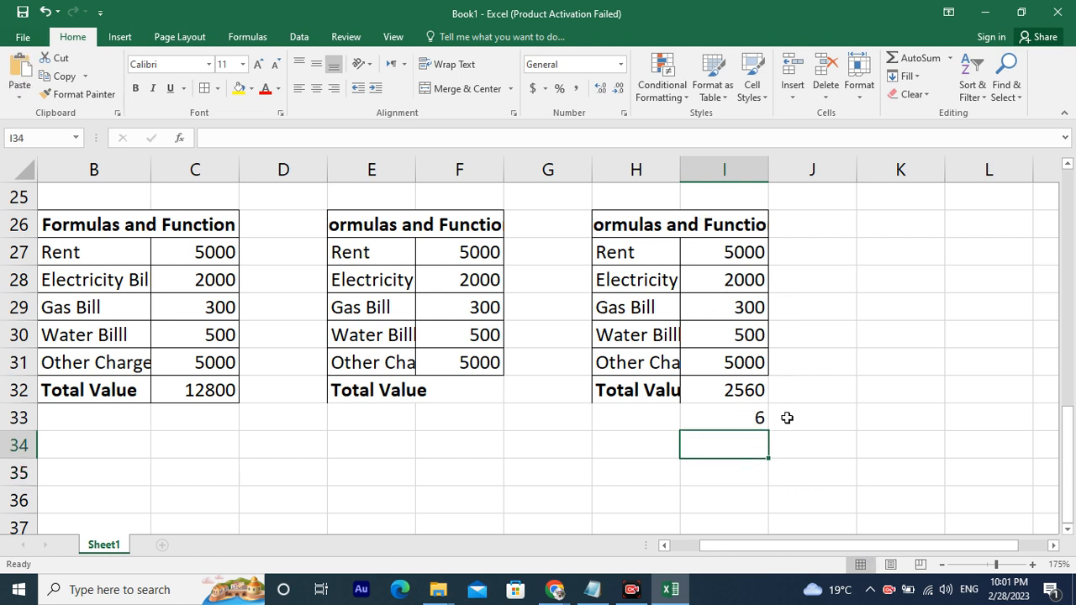
text(=s)
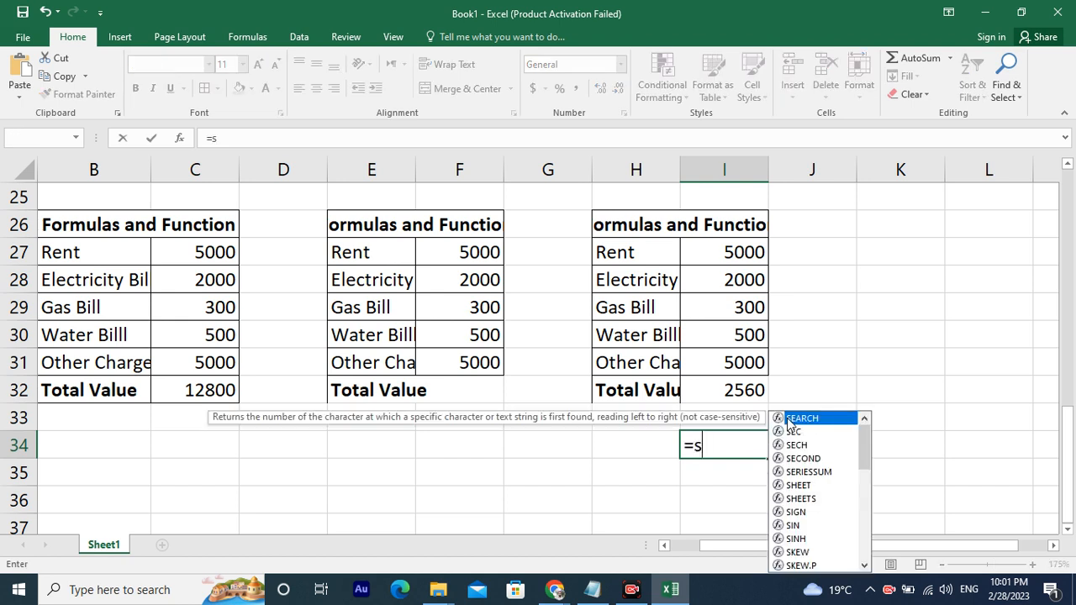
text(ubr)
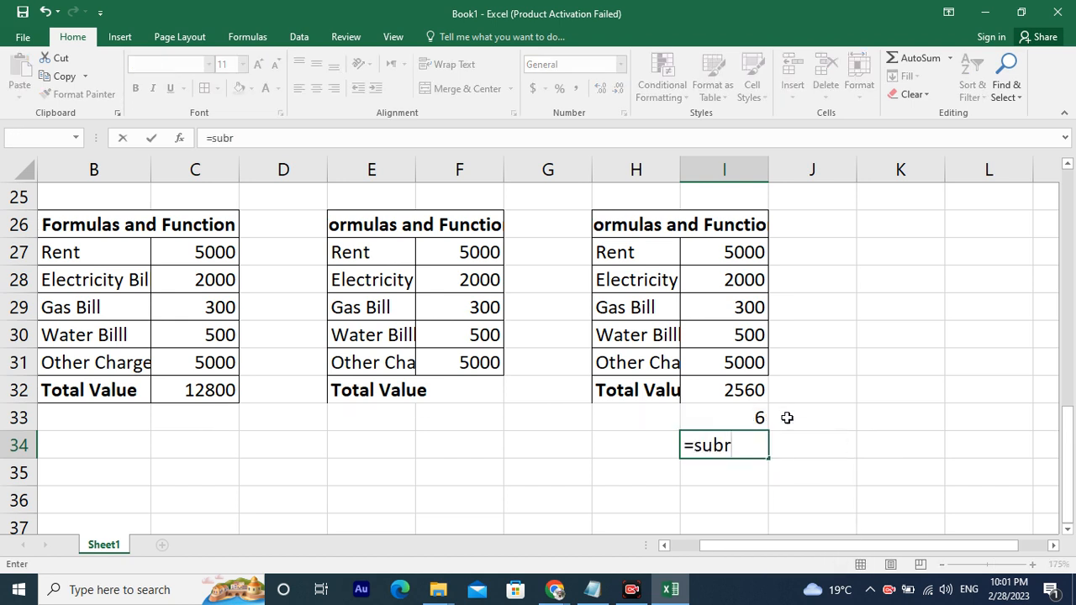
key(BackSpace)
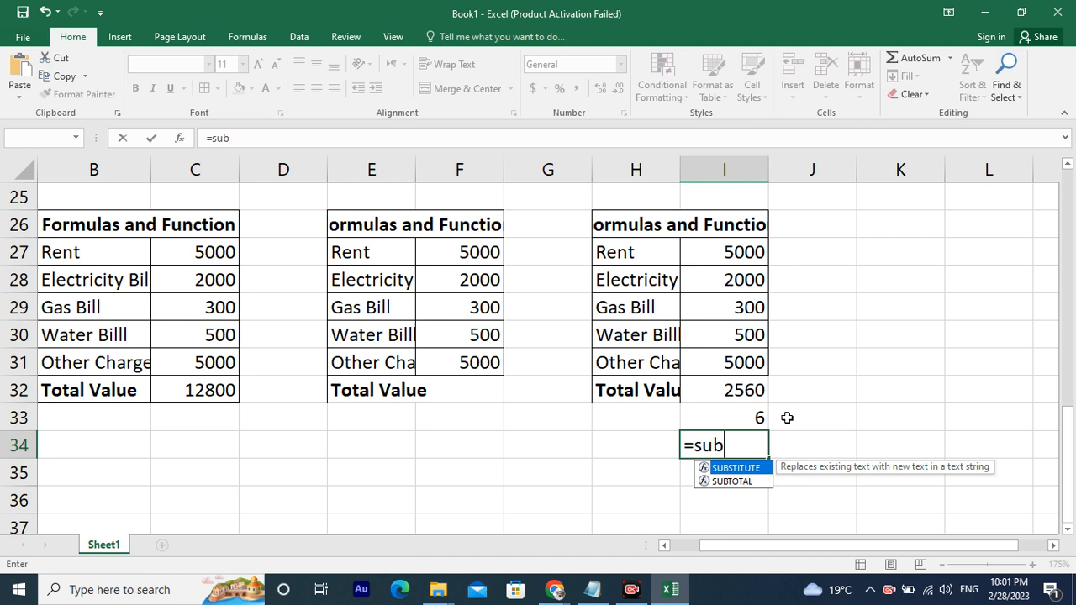
key(Down)
key(Return)
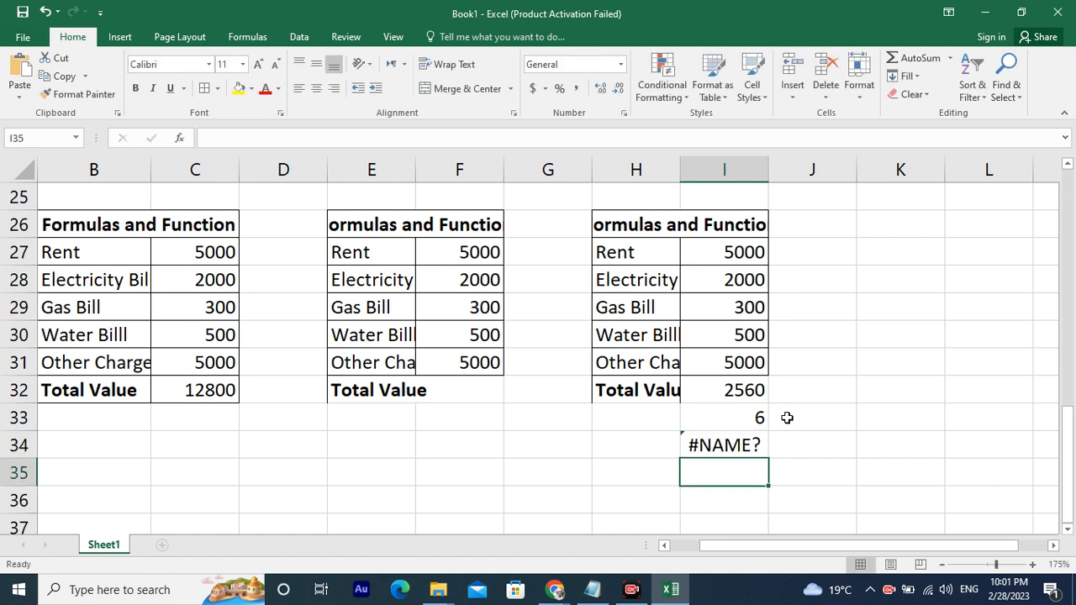
key(Up)
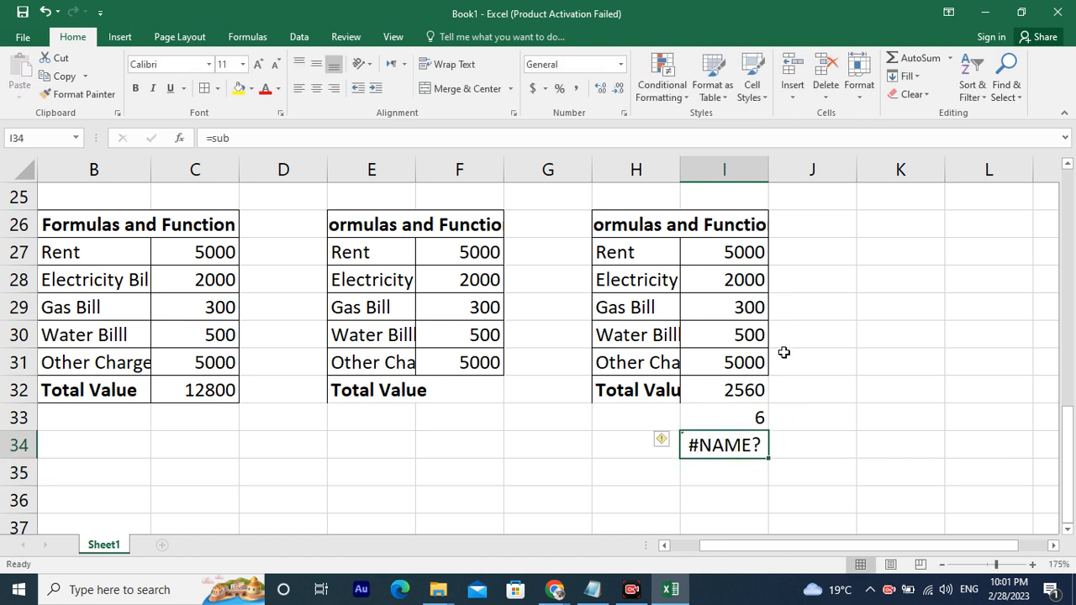
double_click(748, 443)
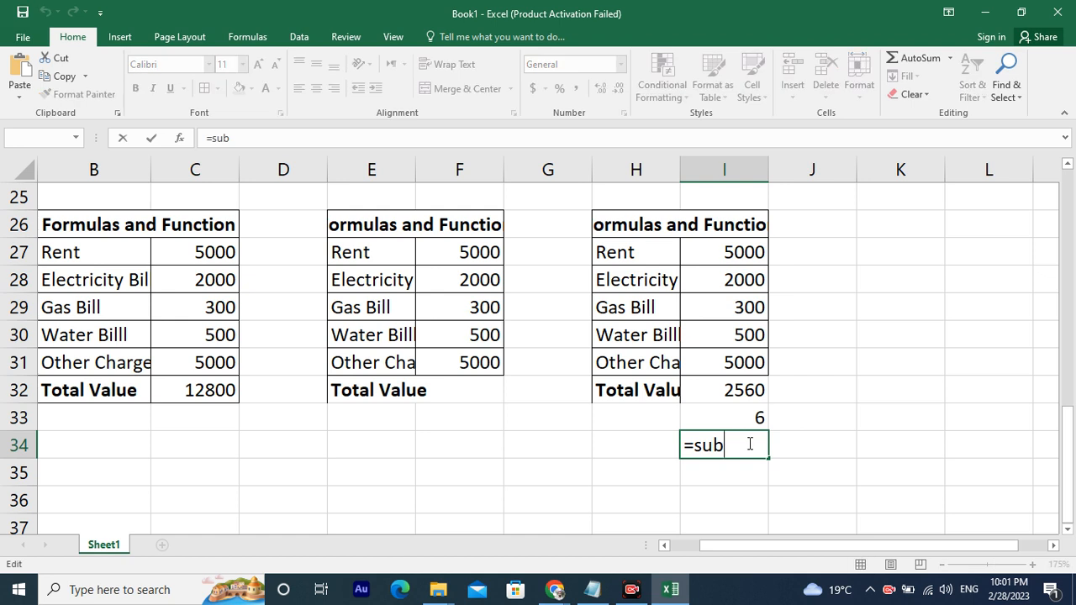
text(tota)
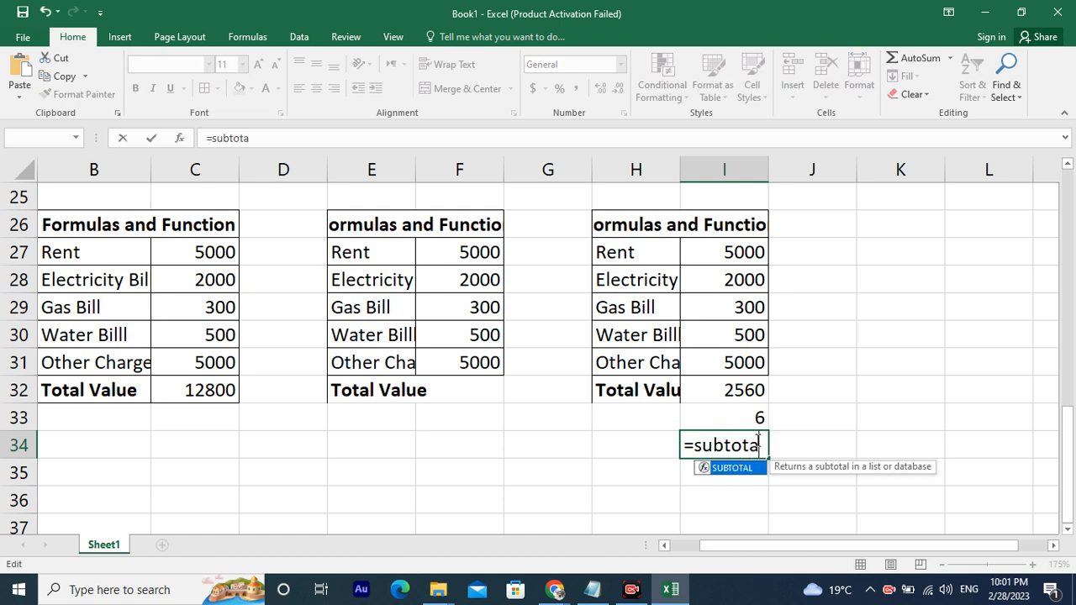
text(l)
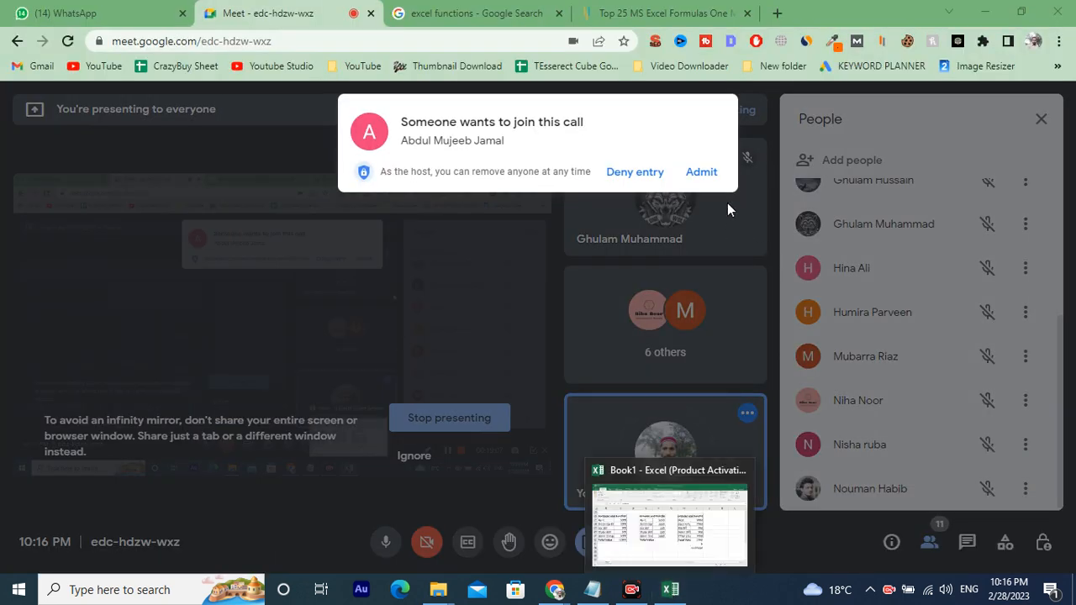
Admit the waiting participant to the Google Meet call, then return to the Excel workbook and dismiss the presenting notification.
click(712, 180)
click(669, 590)
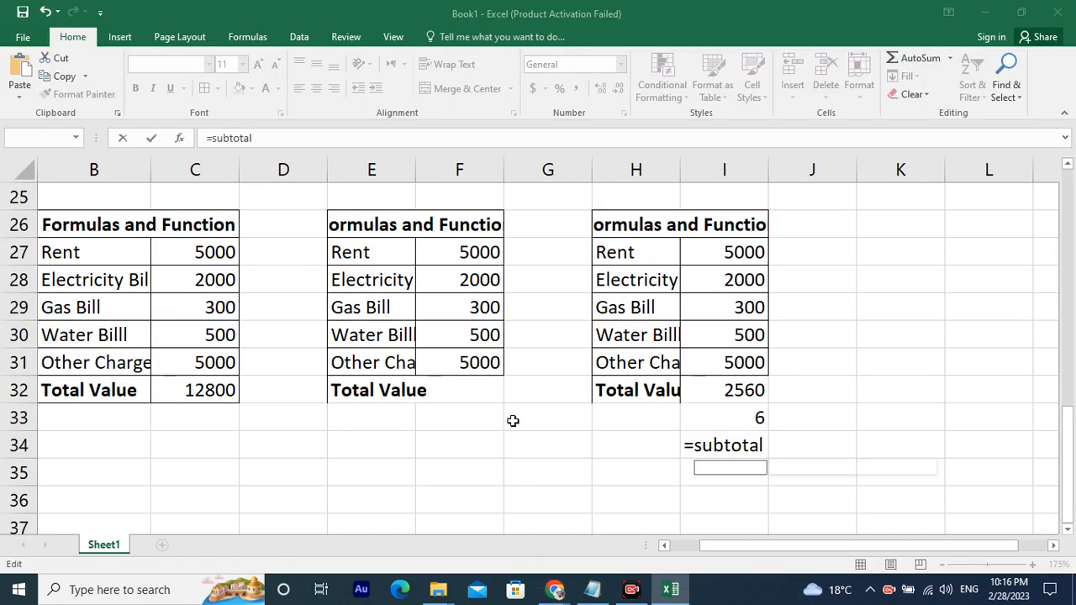
scroll(592, 353, down, 1)
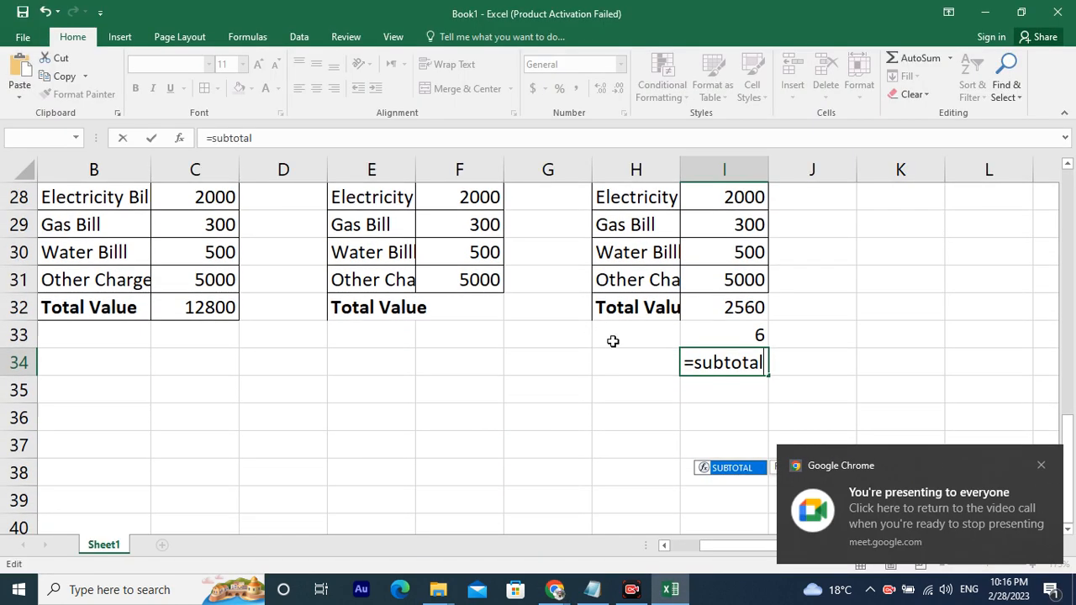
click(1043, 463)
scroll(485, 287, up, 1)
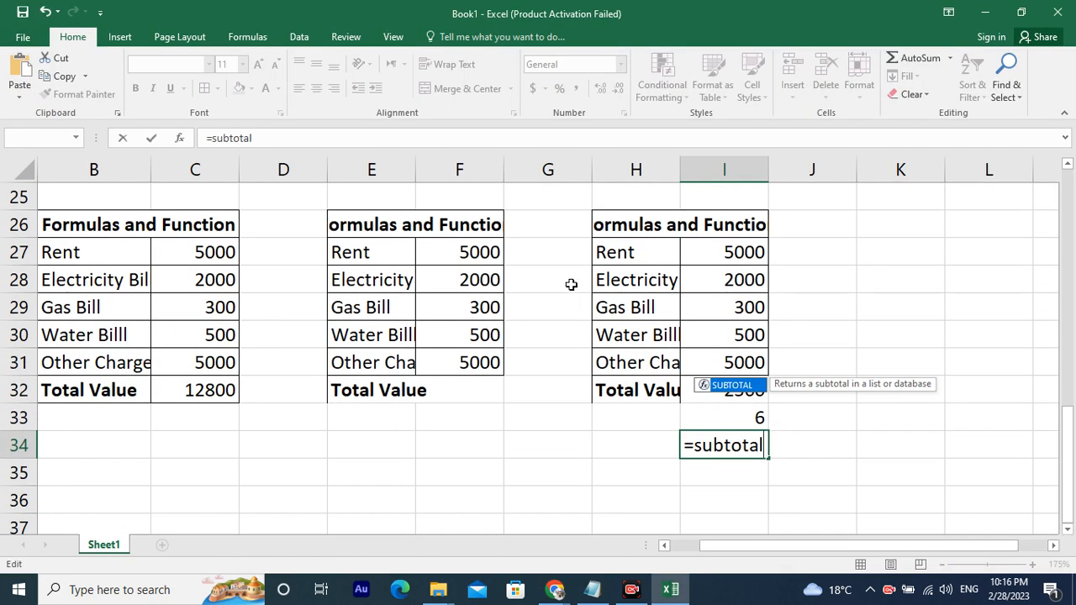
Open the third table's heading in H26 for editing and select text within the word "Formulas".
click(603, 227)
double_click(611, 224)
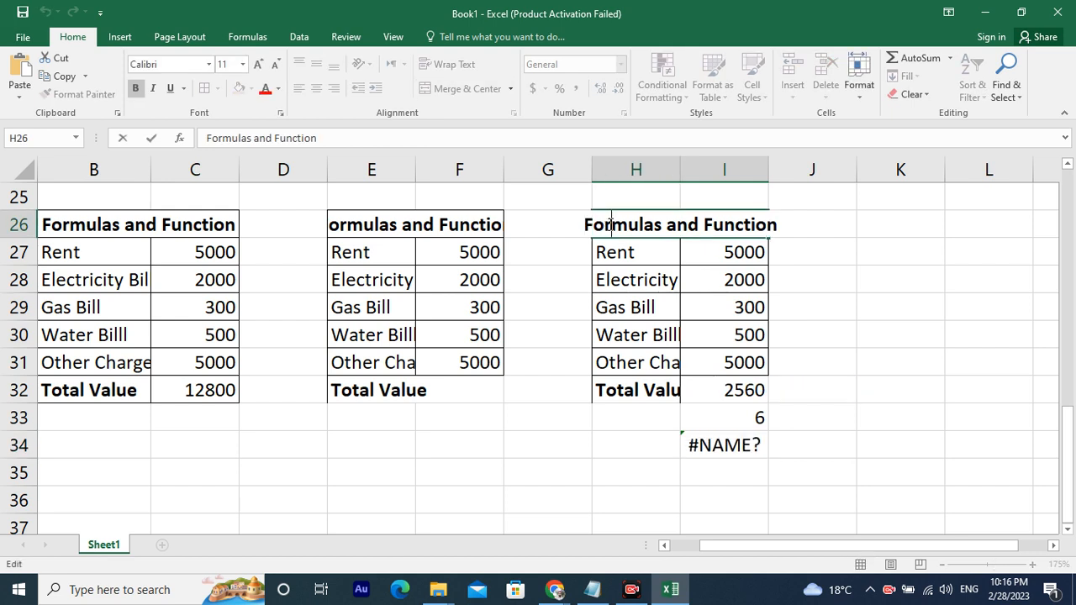
drag(596, 225, 588, 224)
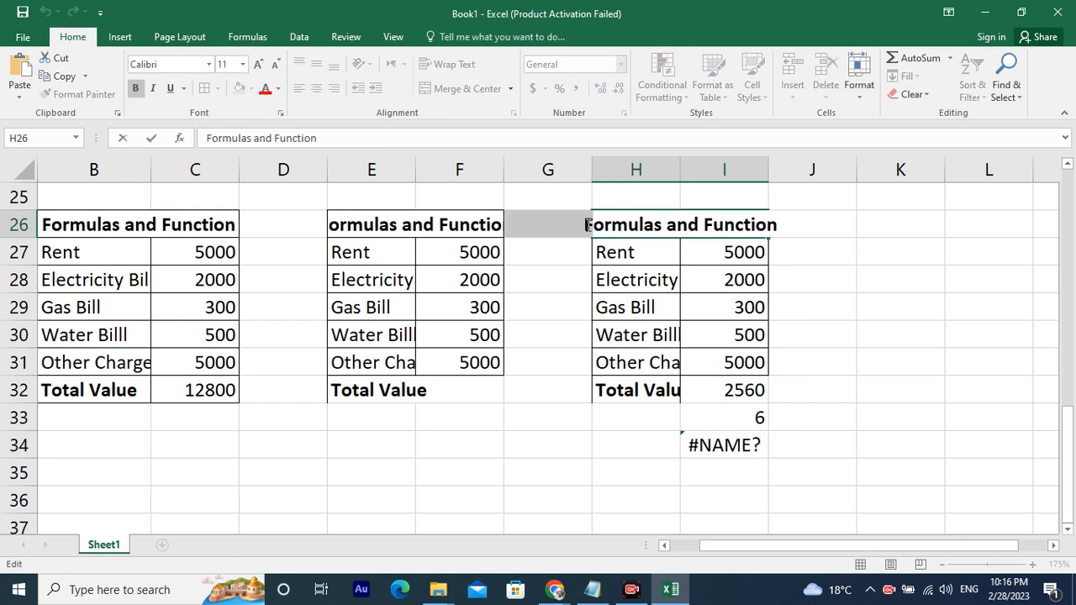
click(604, 228)
double_click(603, 227)
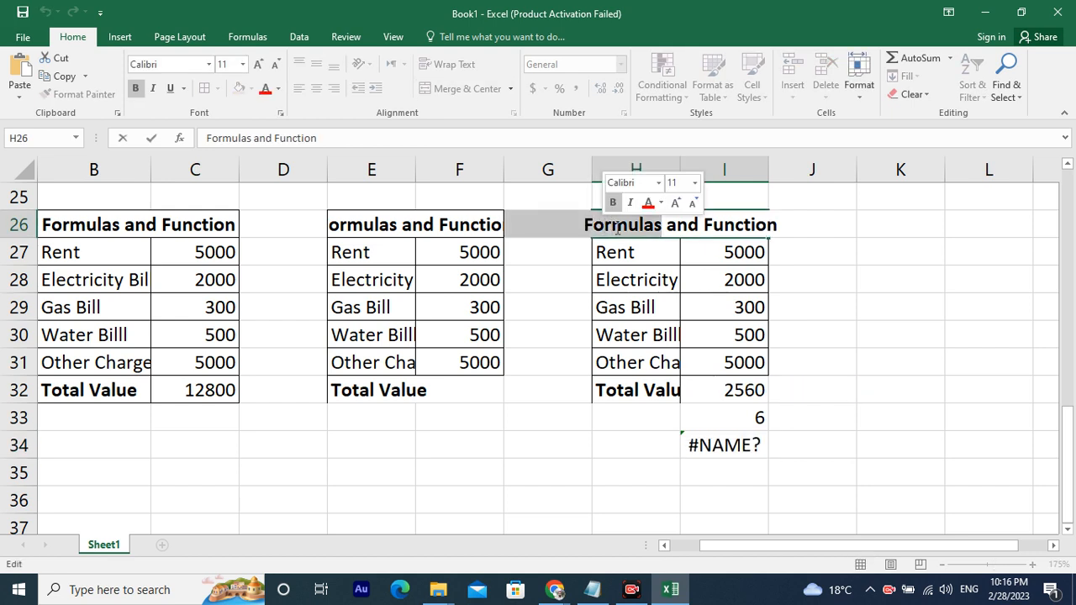
click(612, 227)
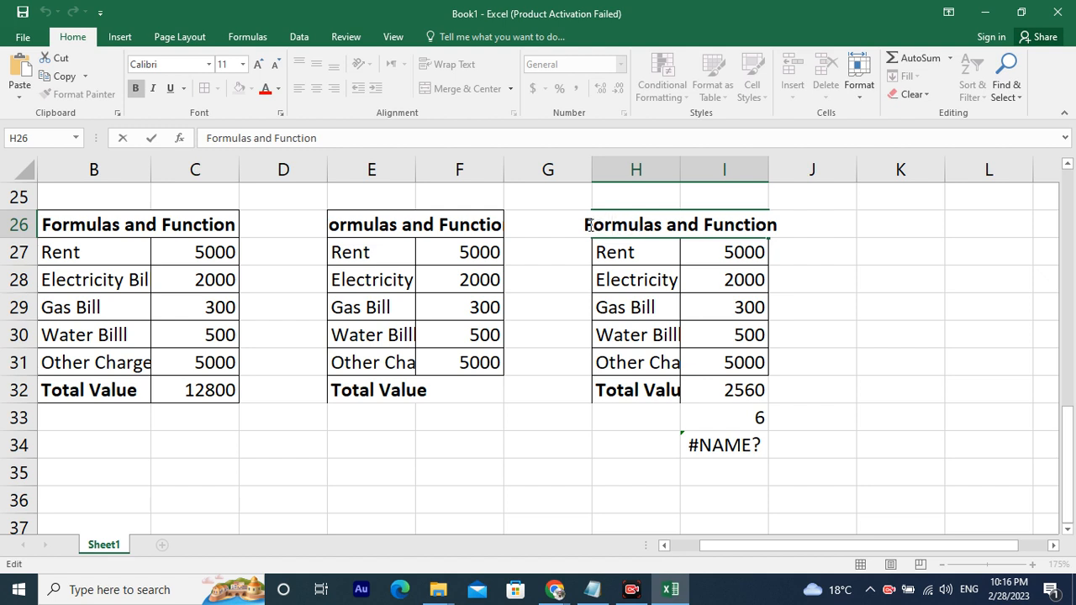
drag(595, 226, 587, 225)
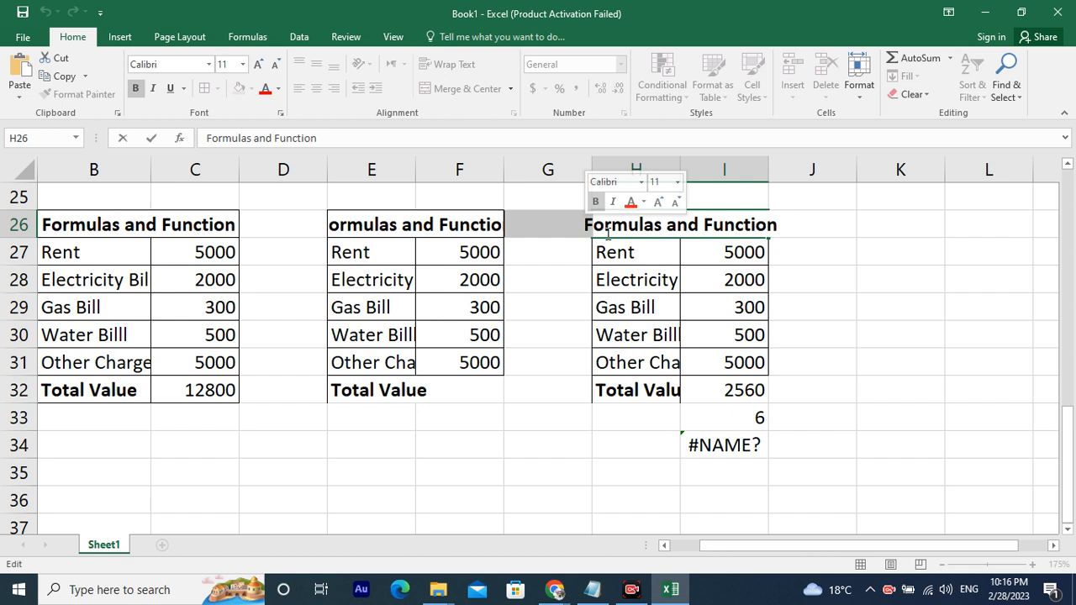
click(618, 225)
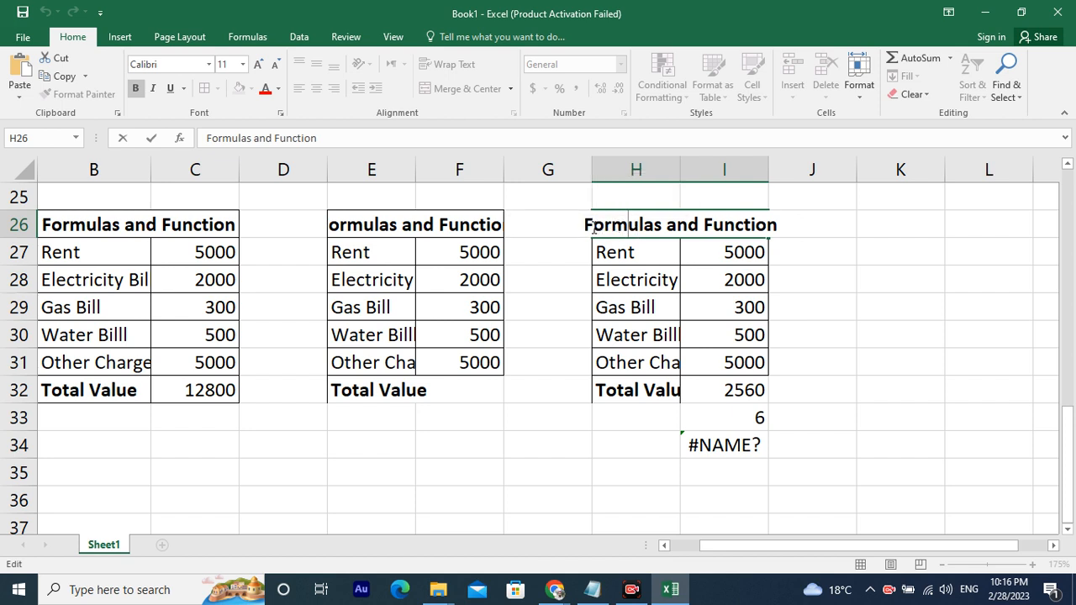
drag(594, 228, 663, 229)
click(631, 234)
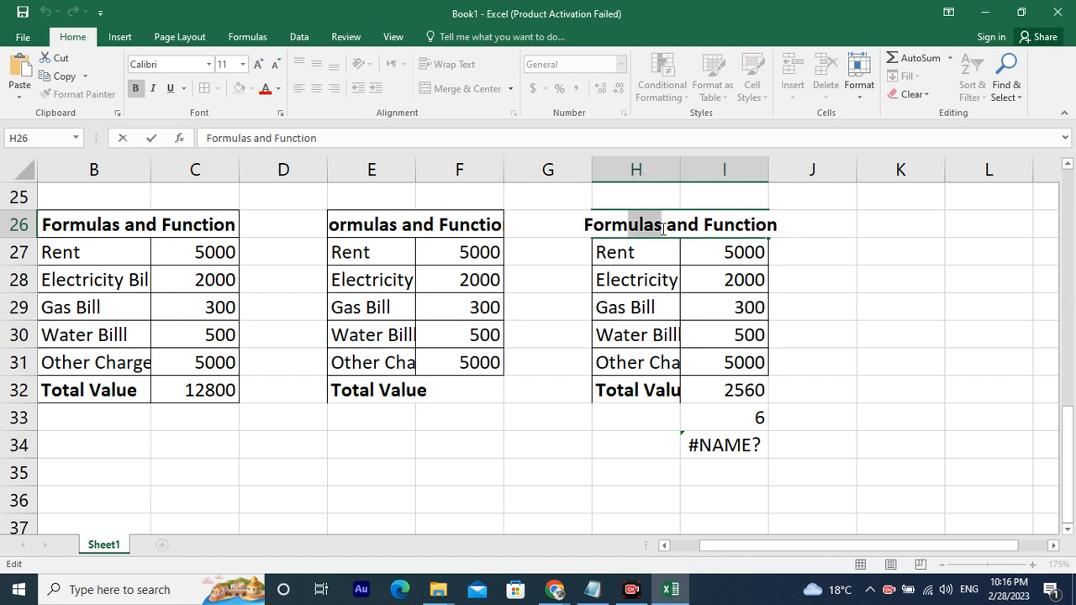